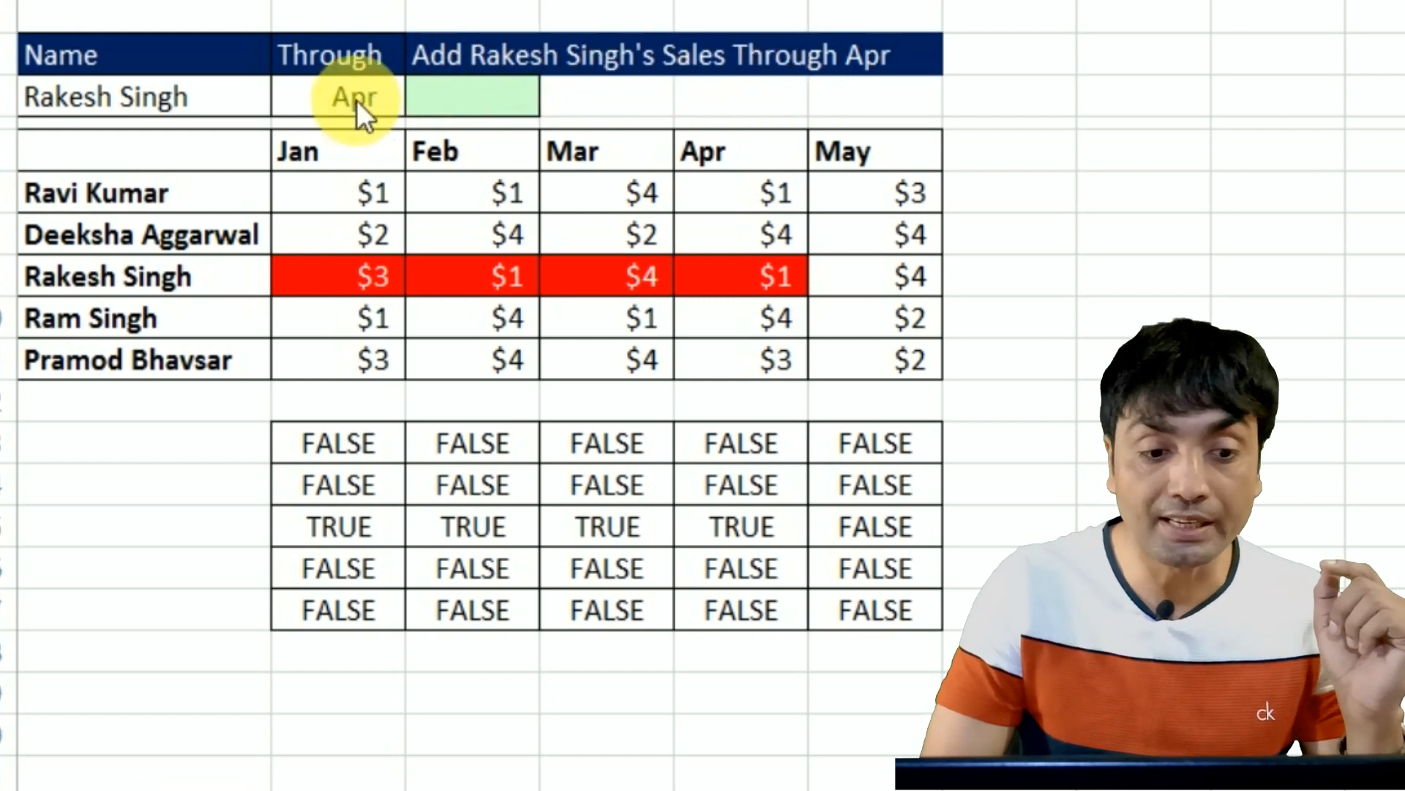
- Set the Through month to May and switch the Name cell to the second salesperson in the list
click(374, 111)
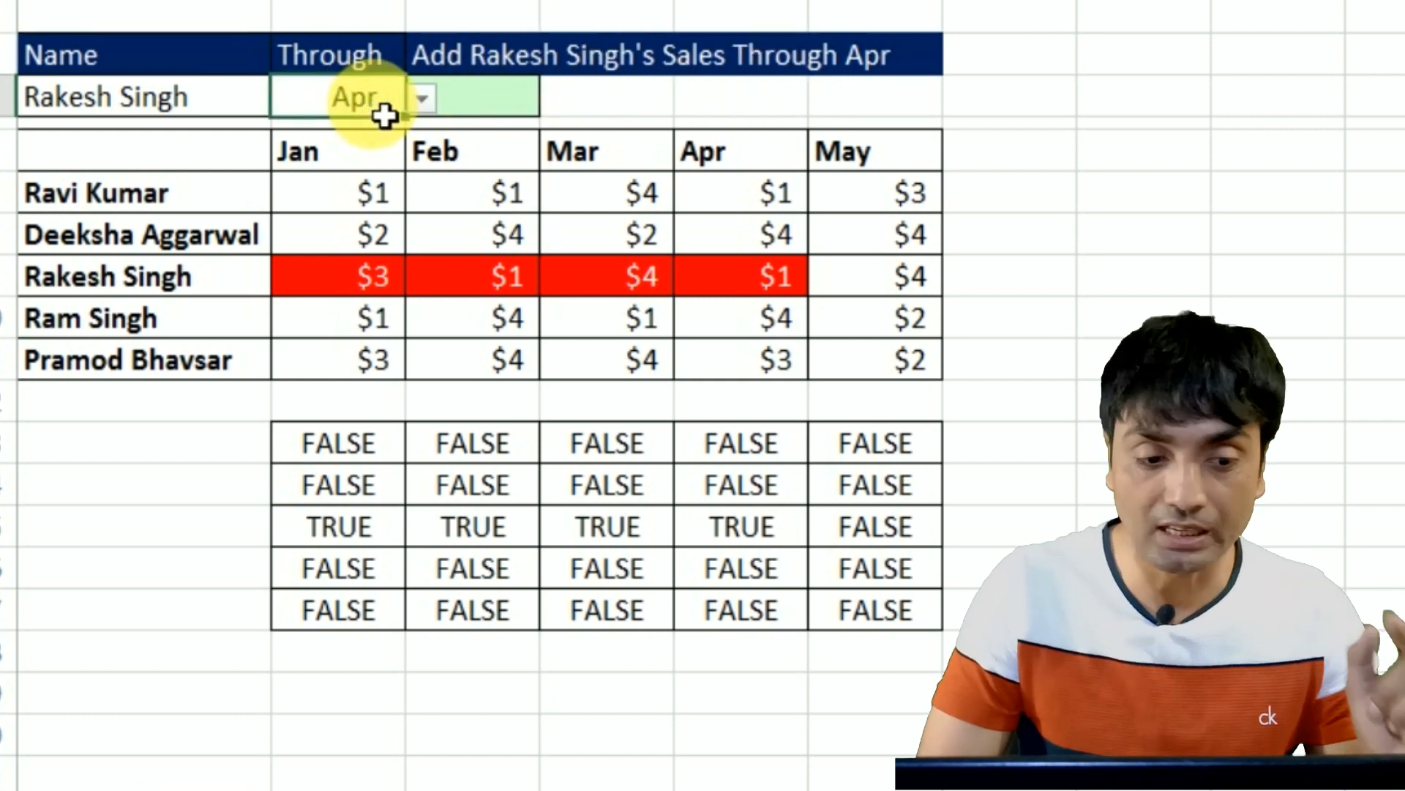
click(416, 102)
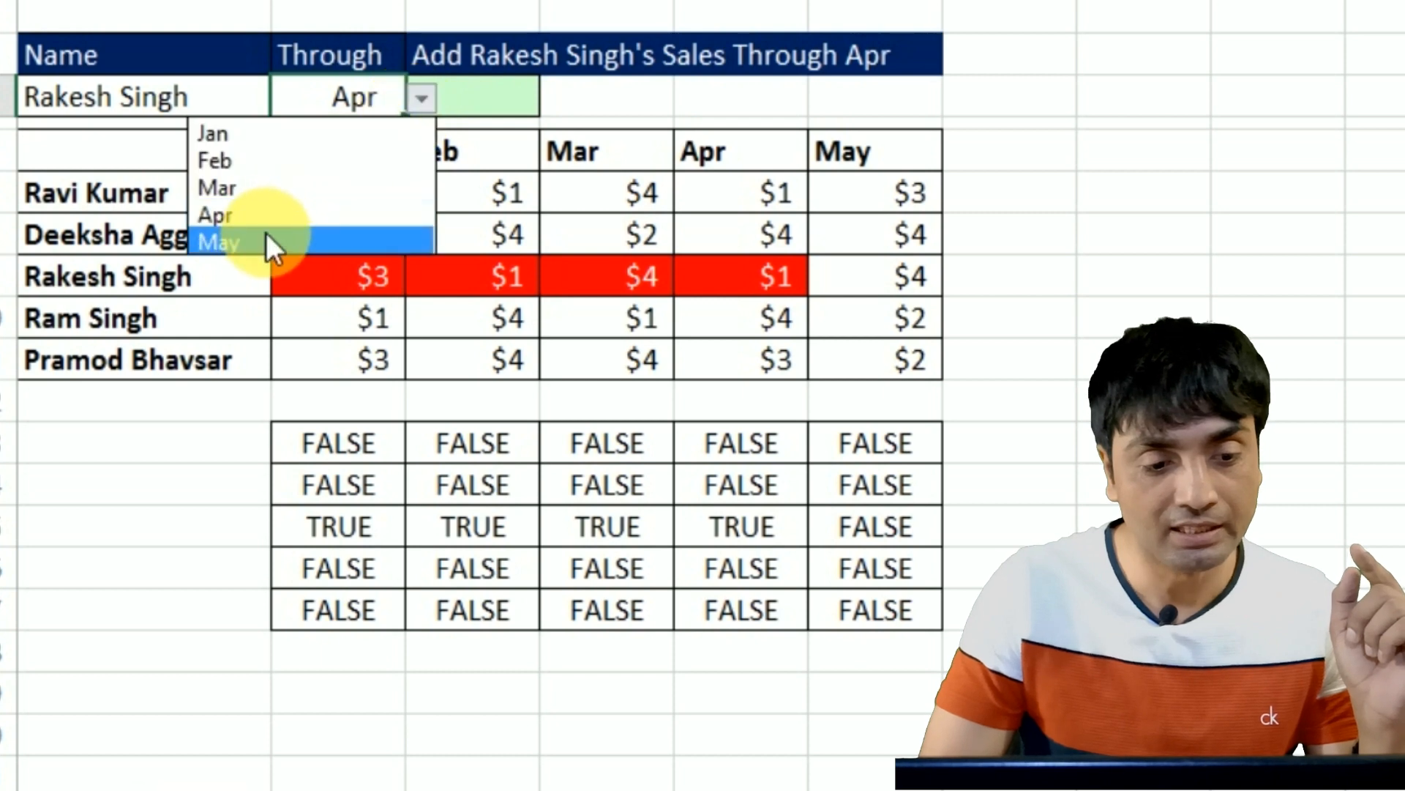
click(262, 239)
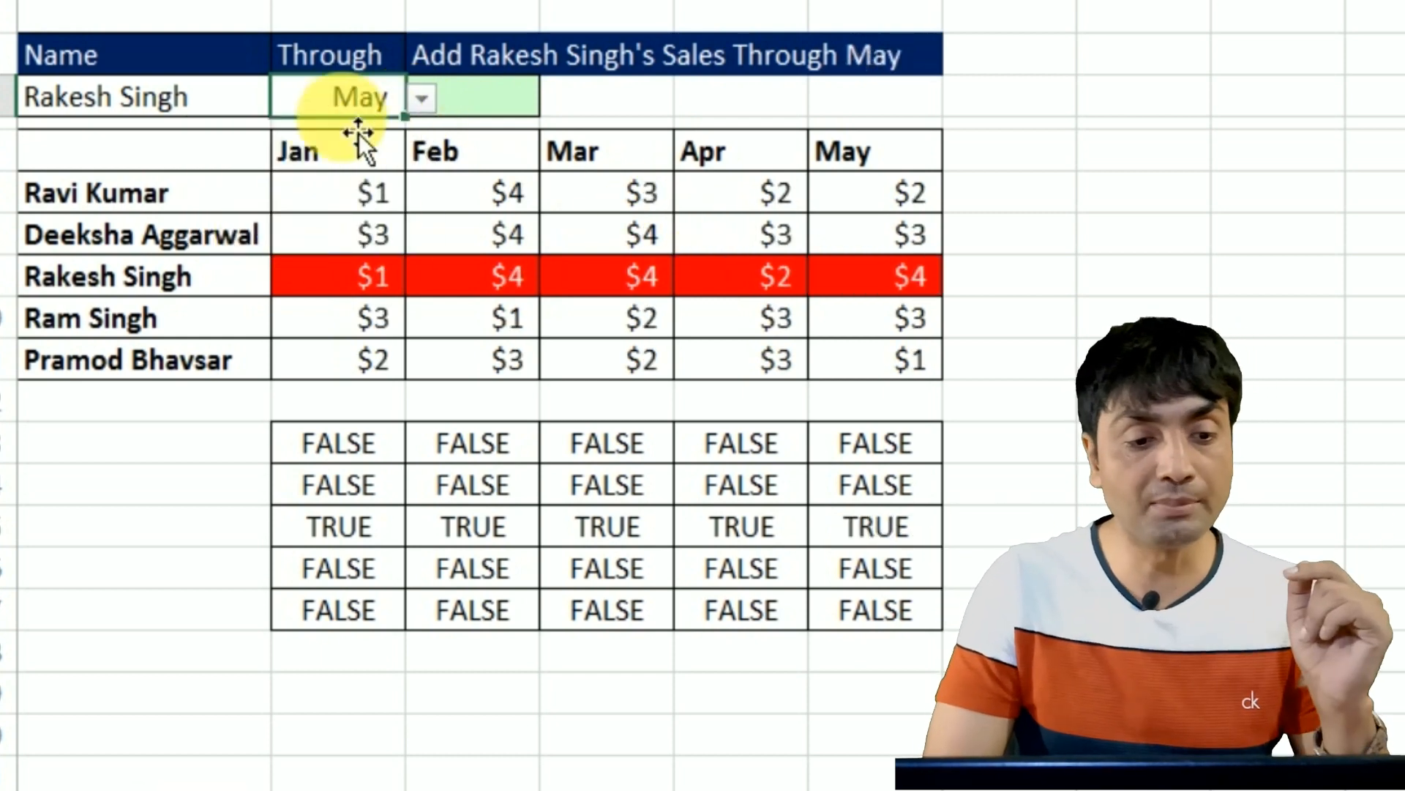
click(239, 100)
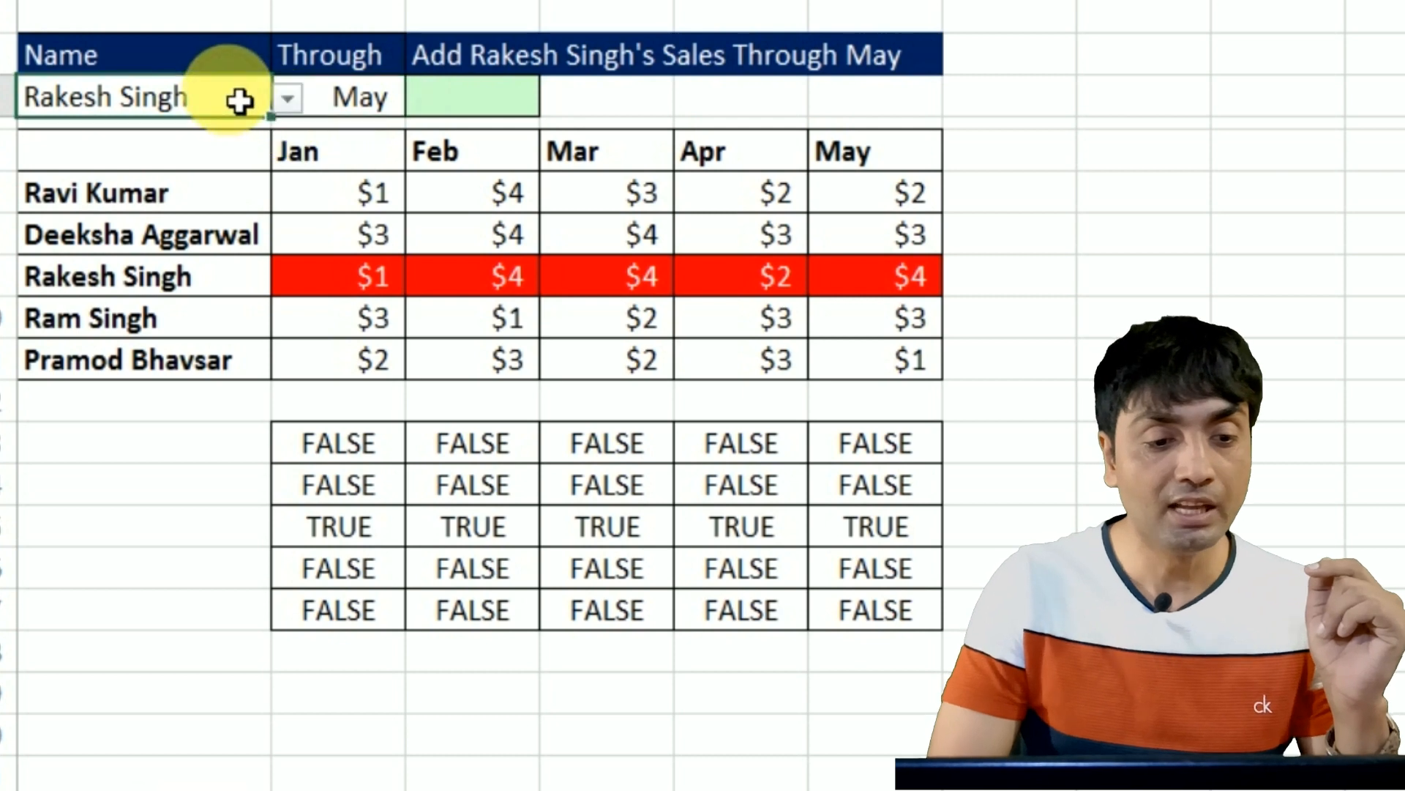
click(279, 109)
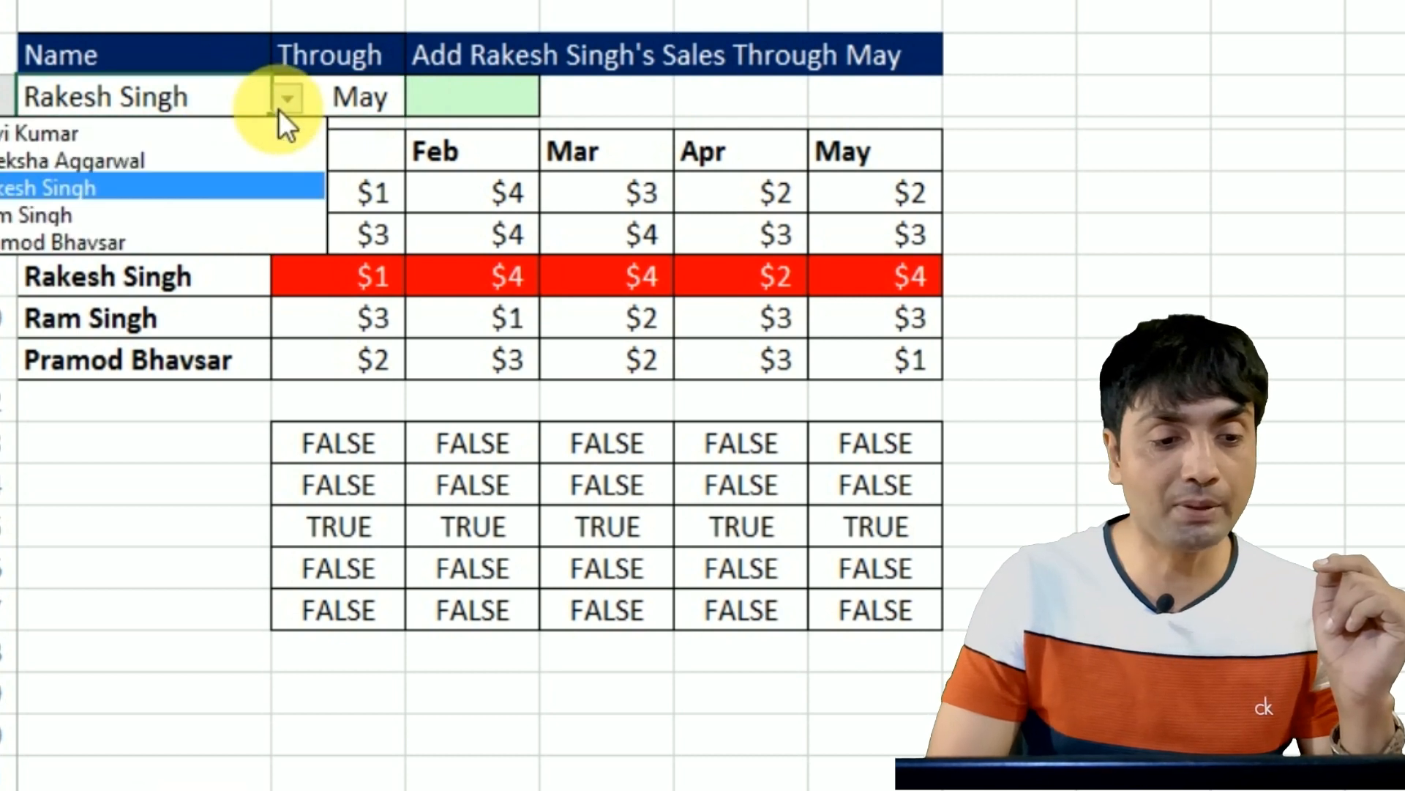
click(192, 160)
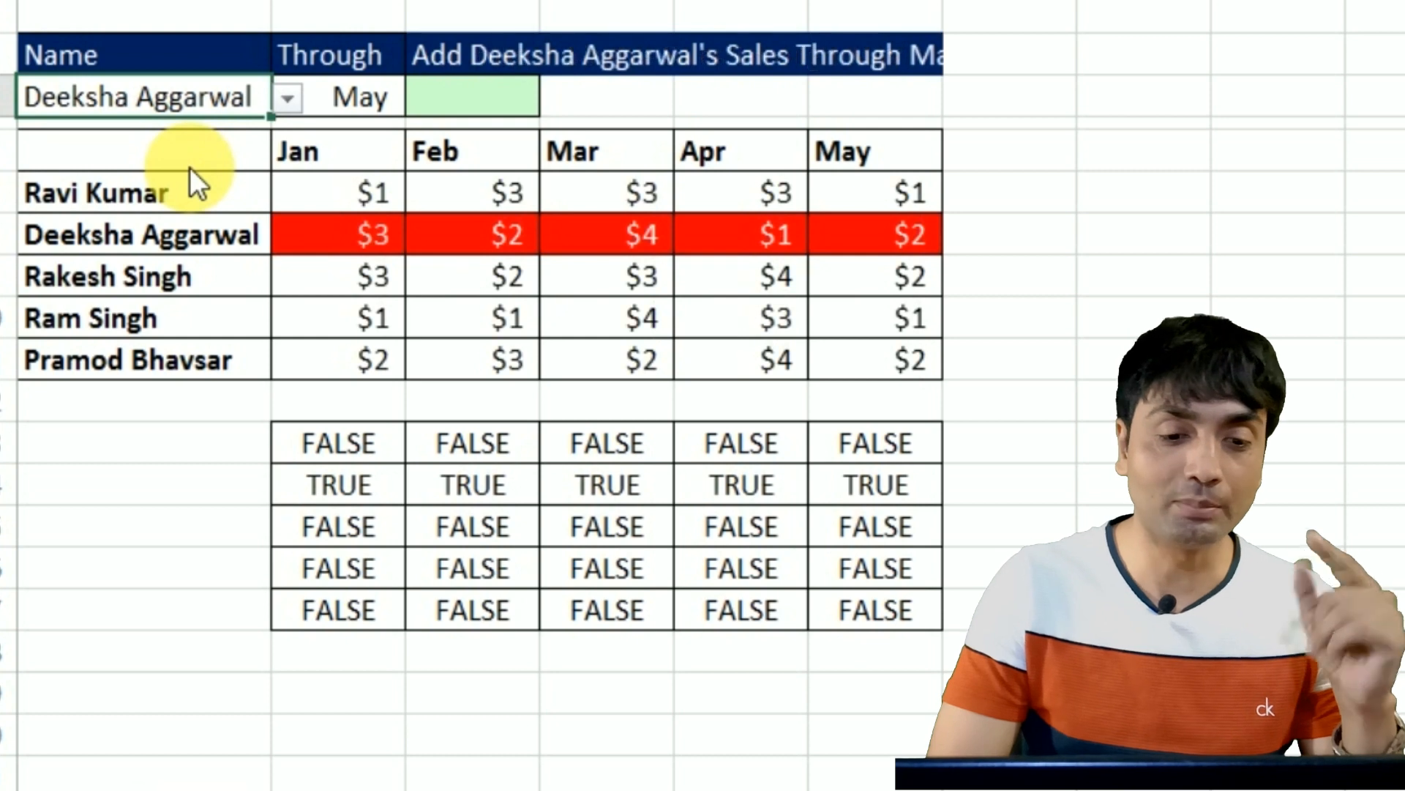
- Change the Through month to Feb, to Apr and finally to May to test the sales table's highlighting
click(403, 109)
click(415, 102)
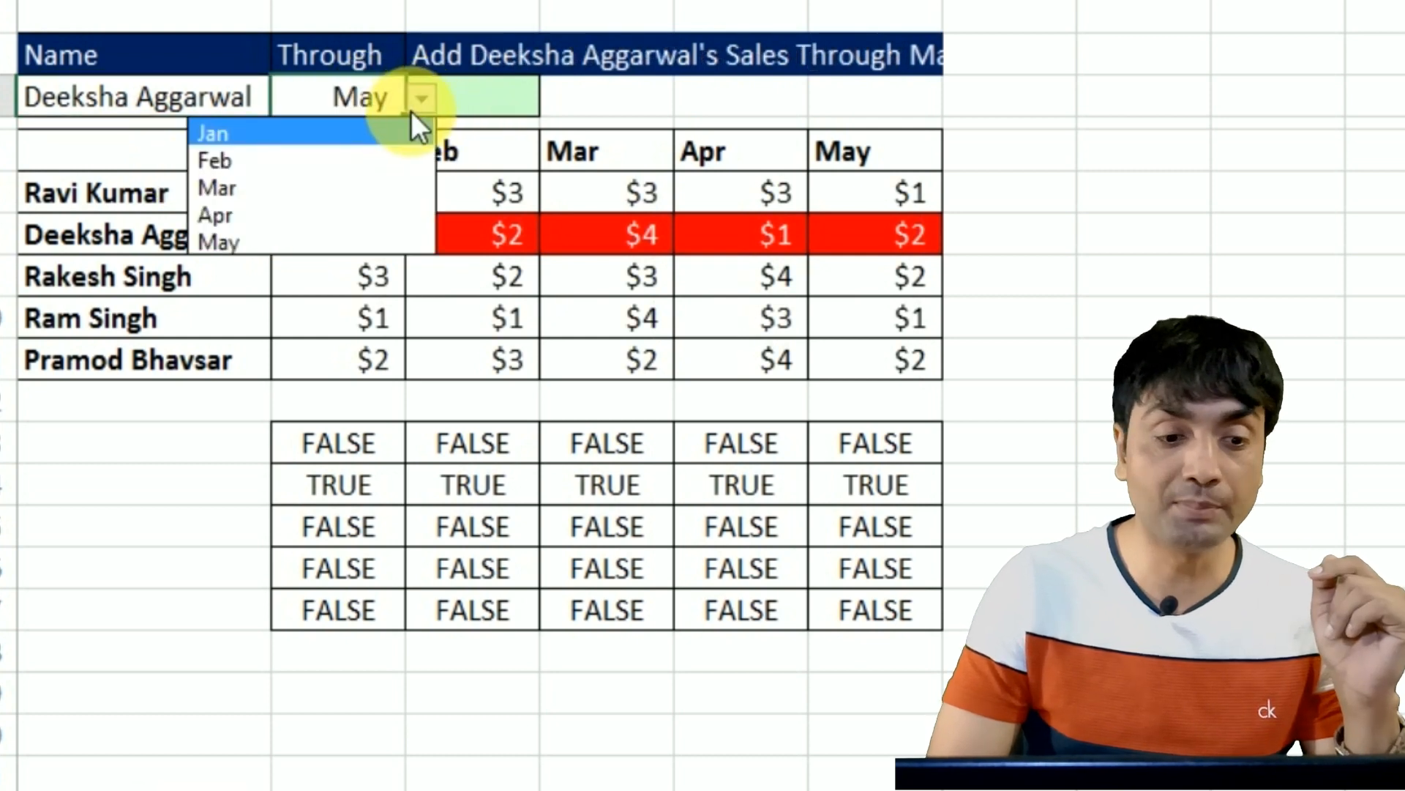
click(245, 167)
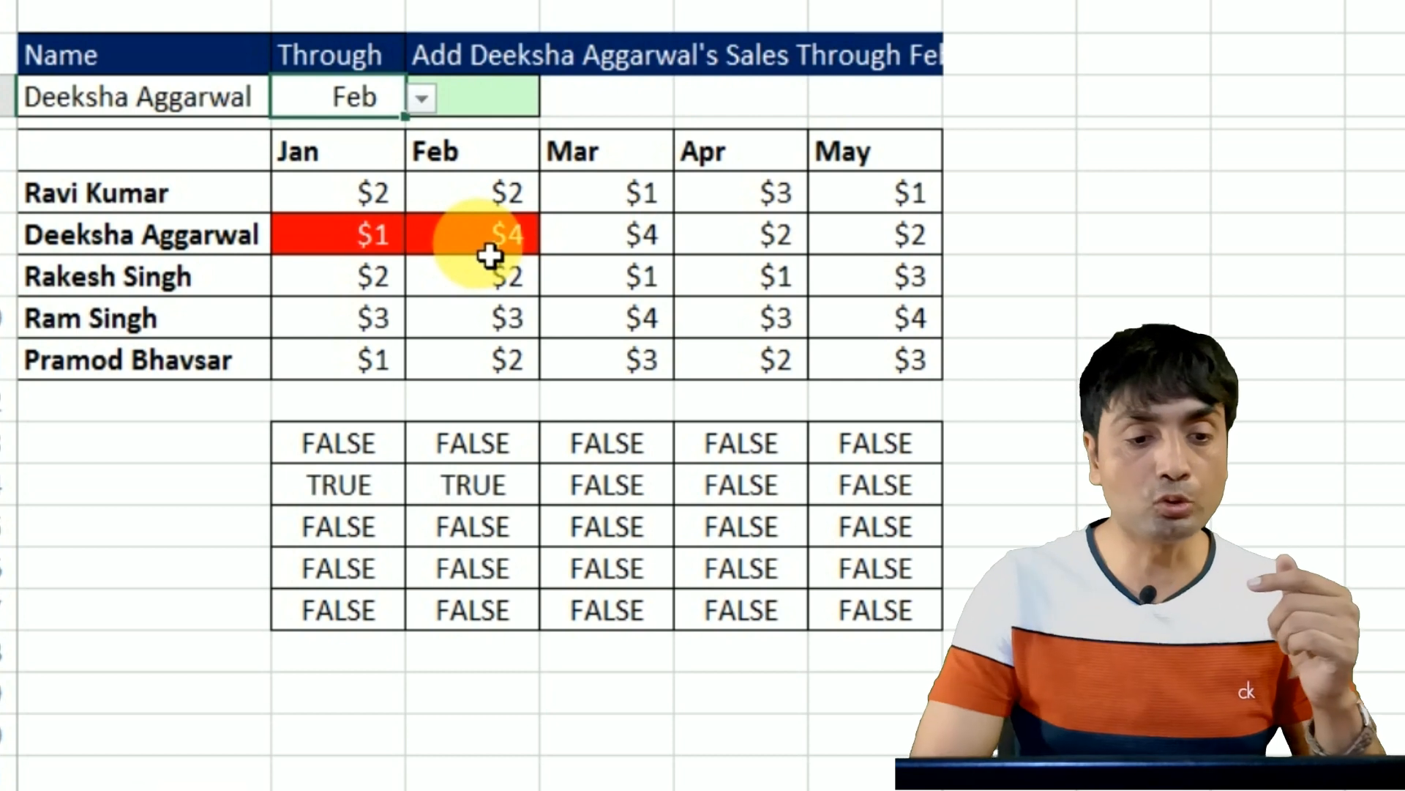
click(415, 104)
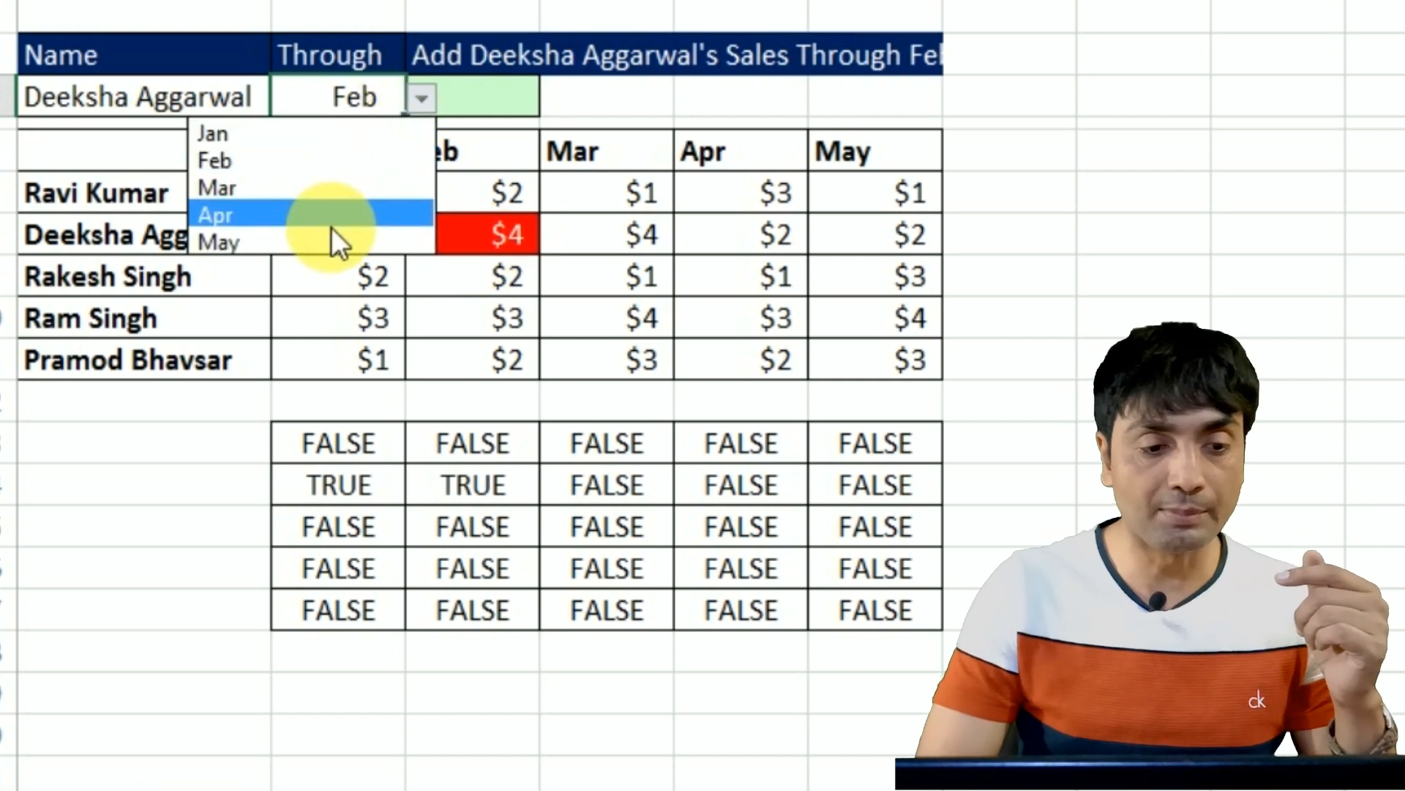
click(331, 225)
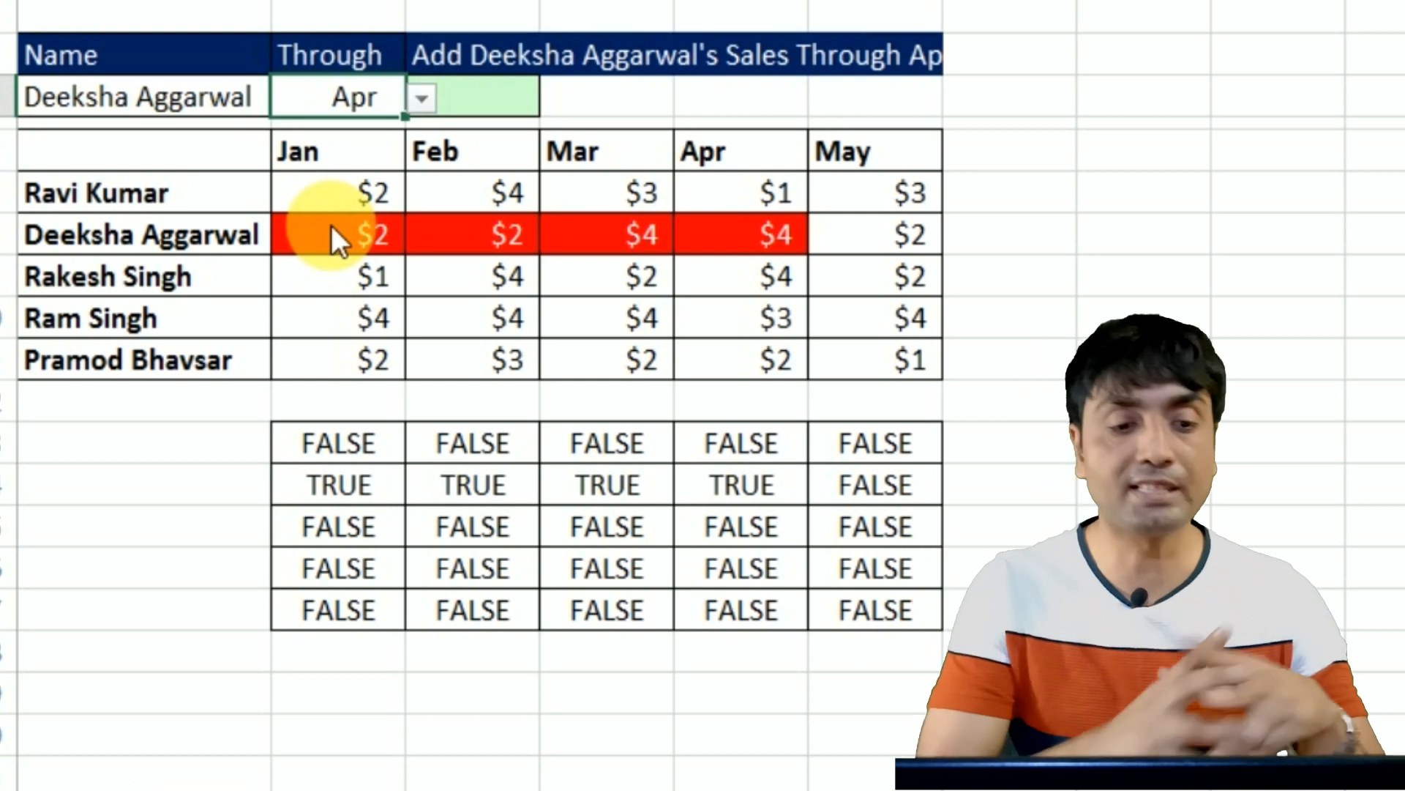
click(420, 100)
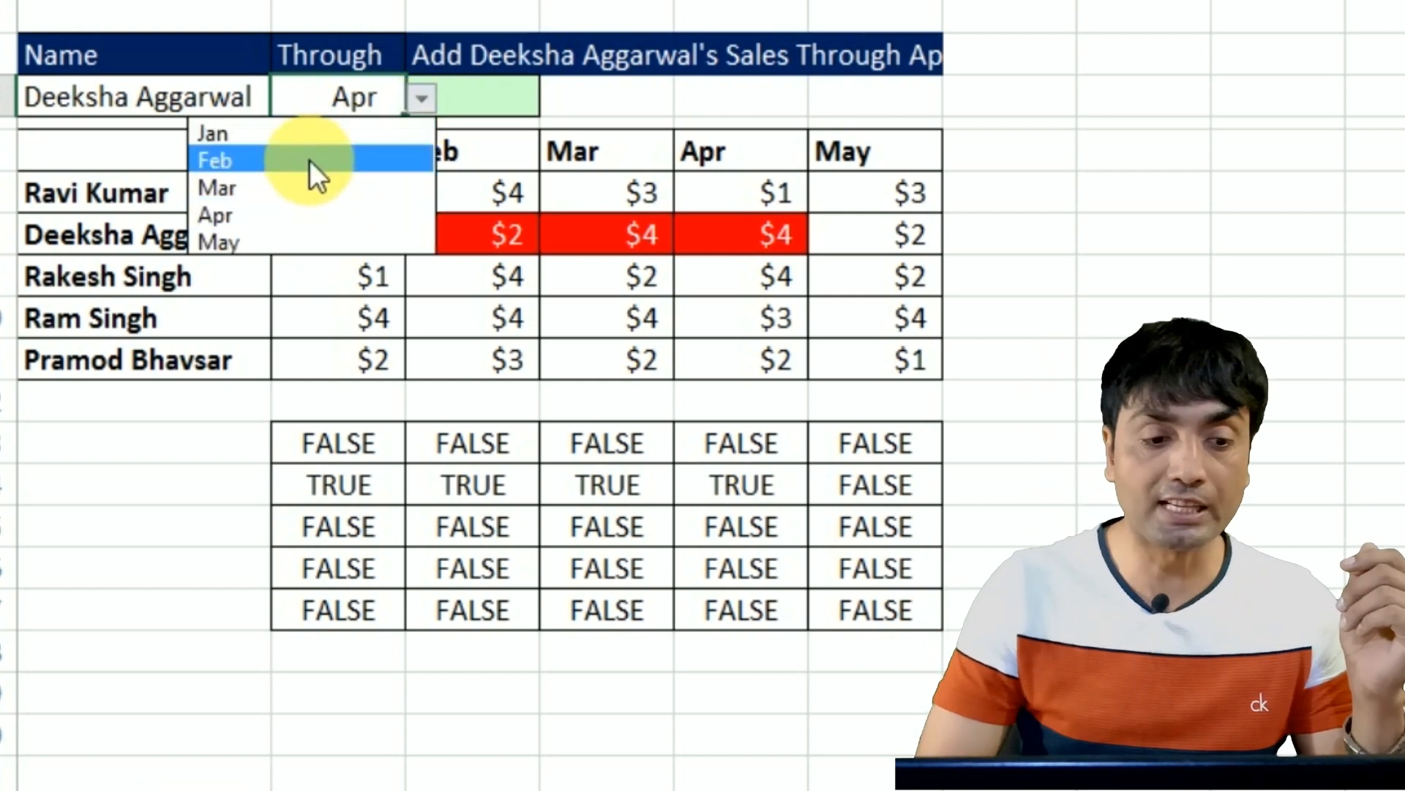
click(246, 238)
- Switch the Name cell to the fourth salesperson in the list
click(213, 98)
click(288, 99)
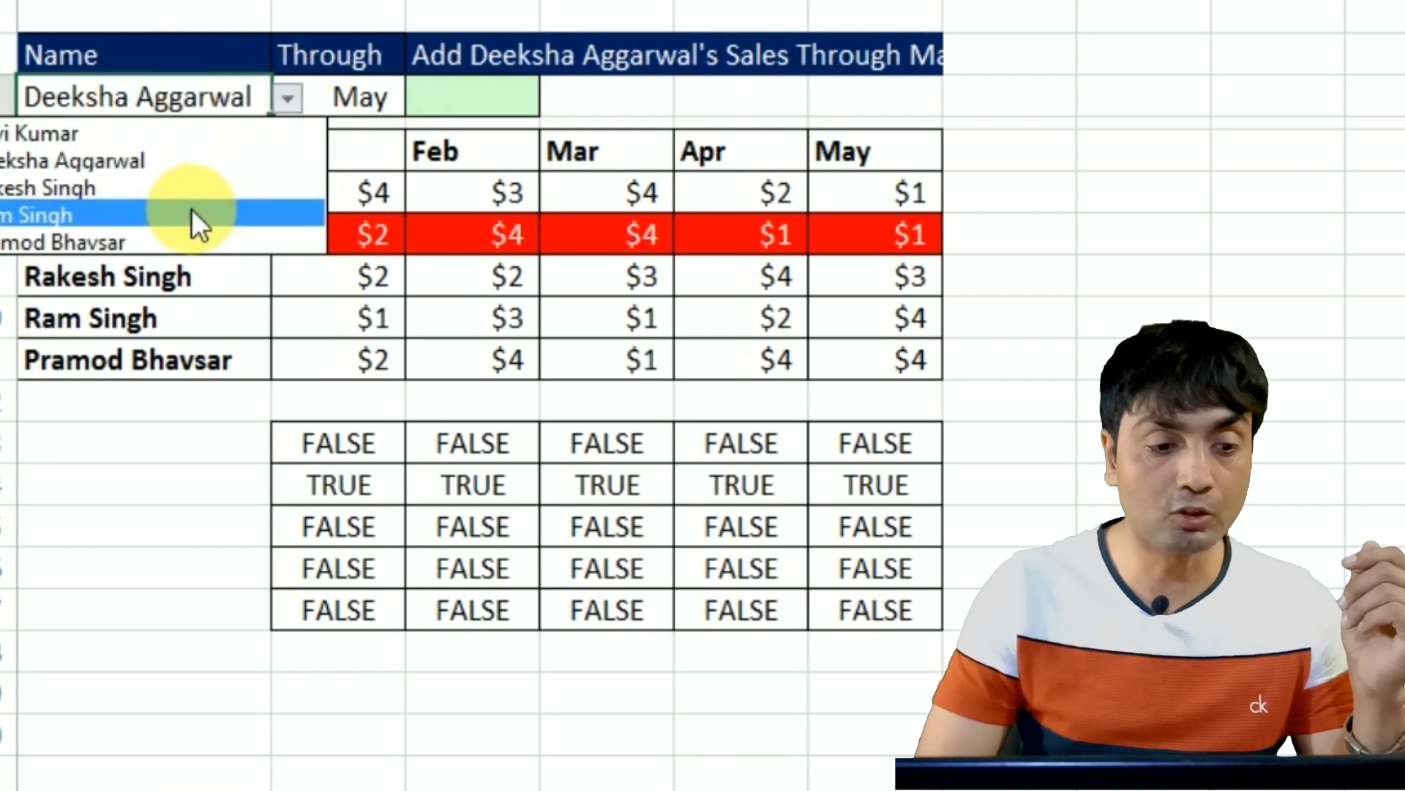
click(178, 222)
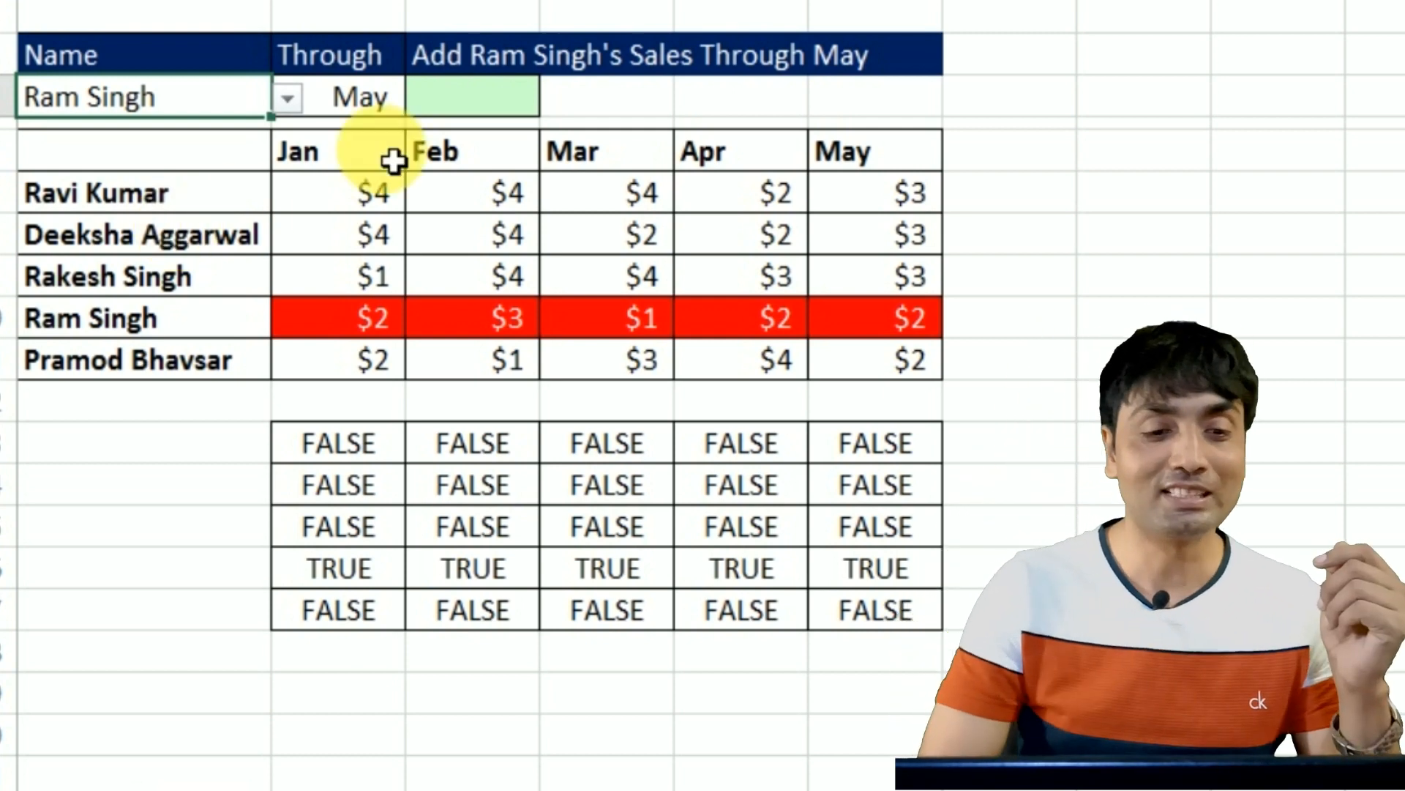
- Start a SUM formula in the green cell C4 with a nested INDEX using the absolute range $A$7:$A$11 as its array
click(502, 112)
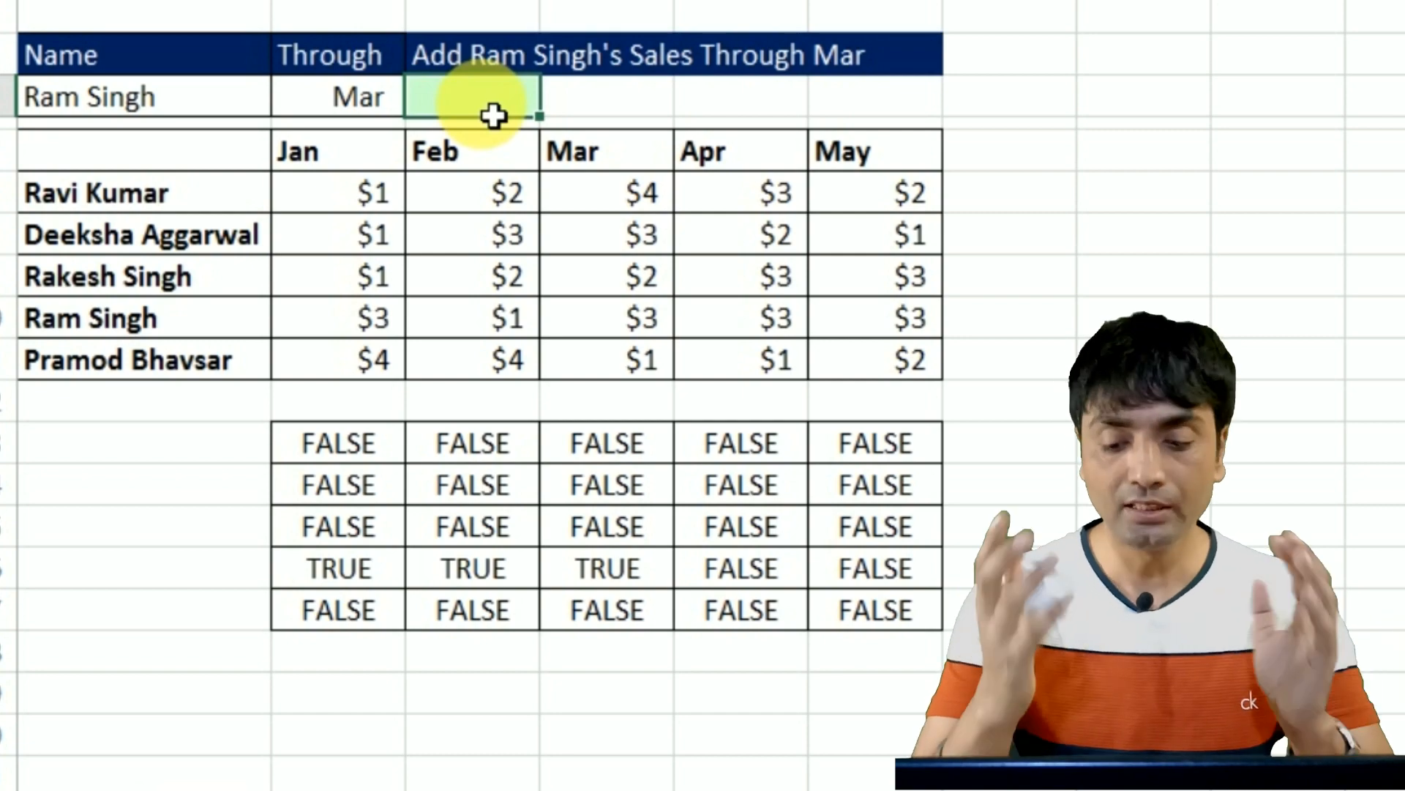
text(=SUM()
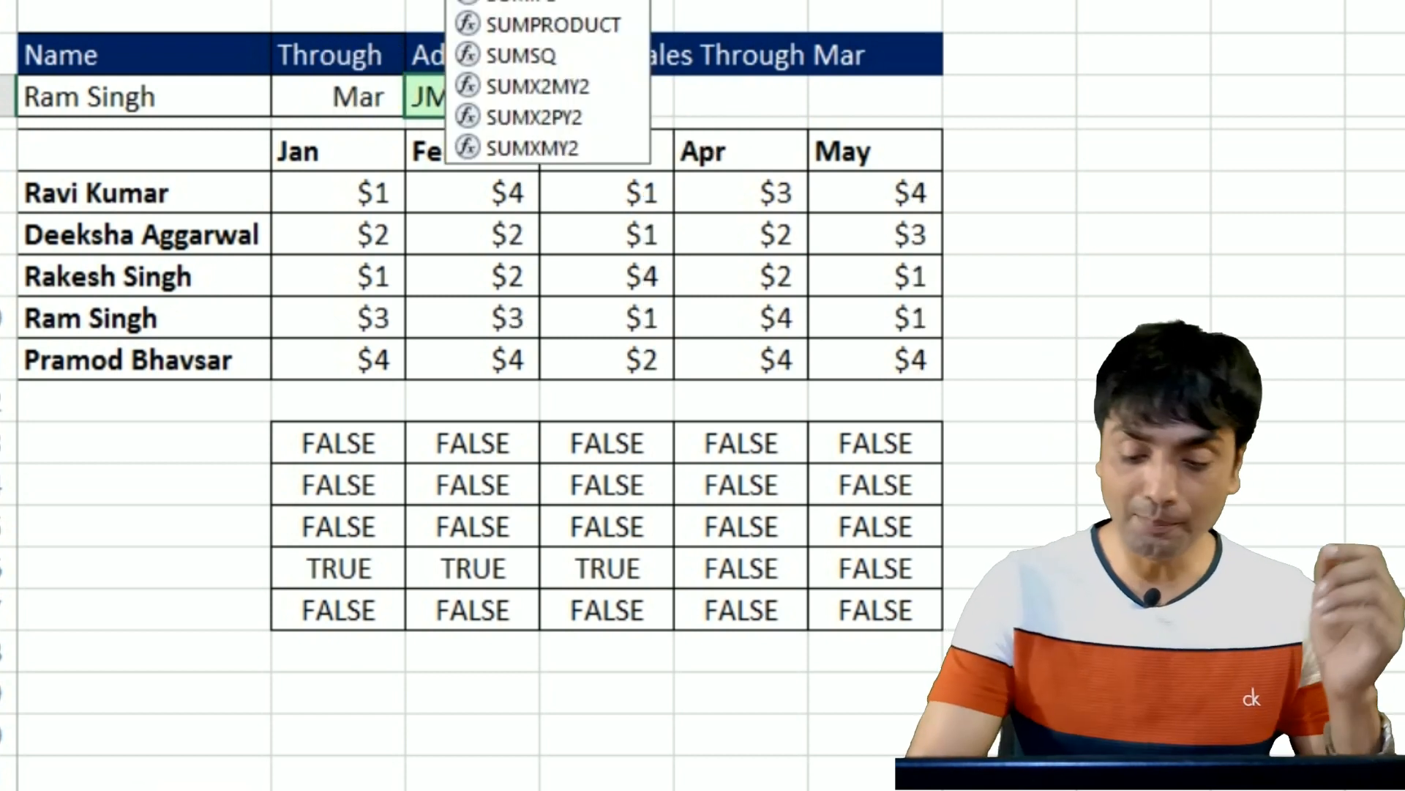
text(()
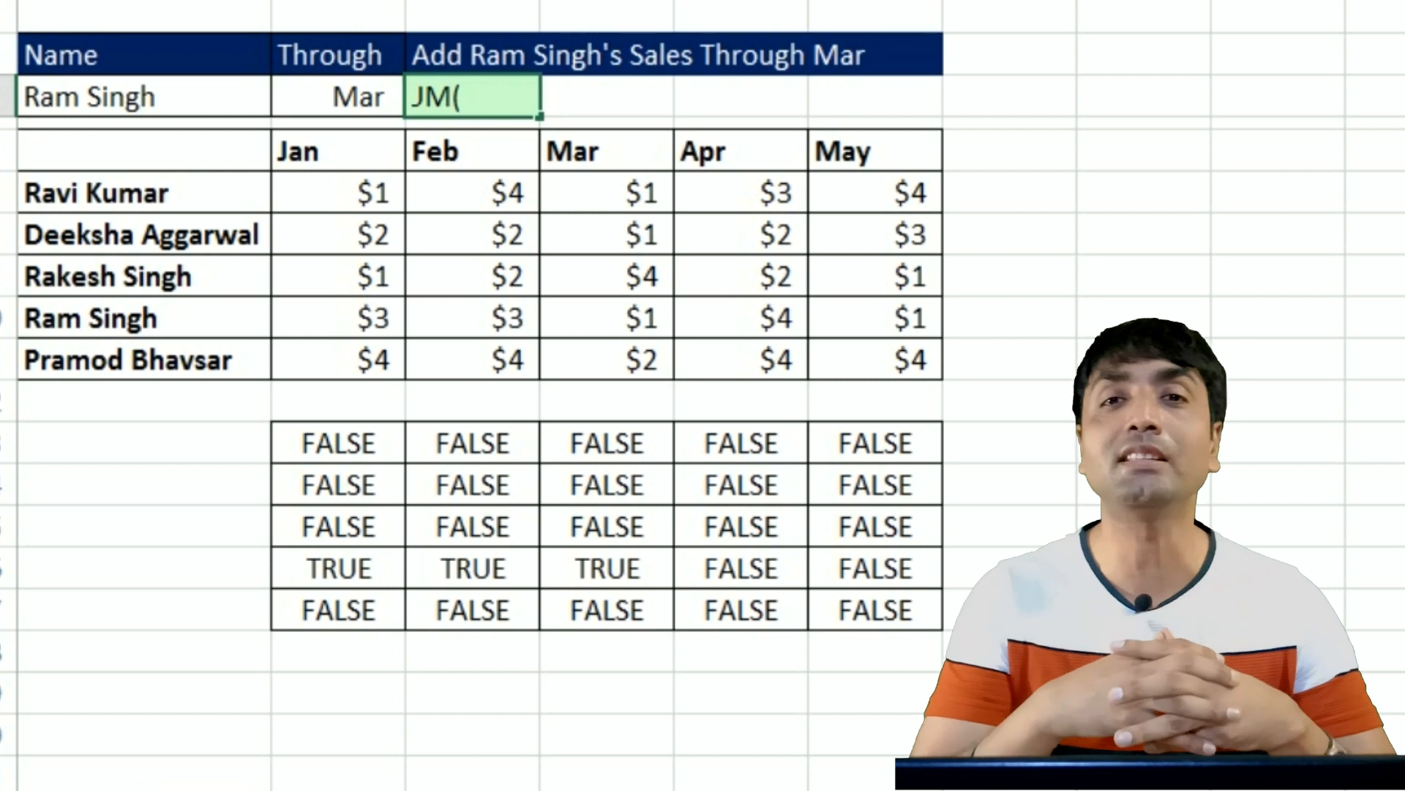
text(i)
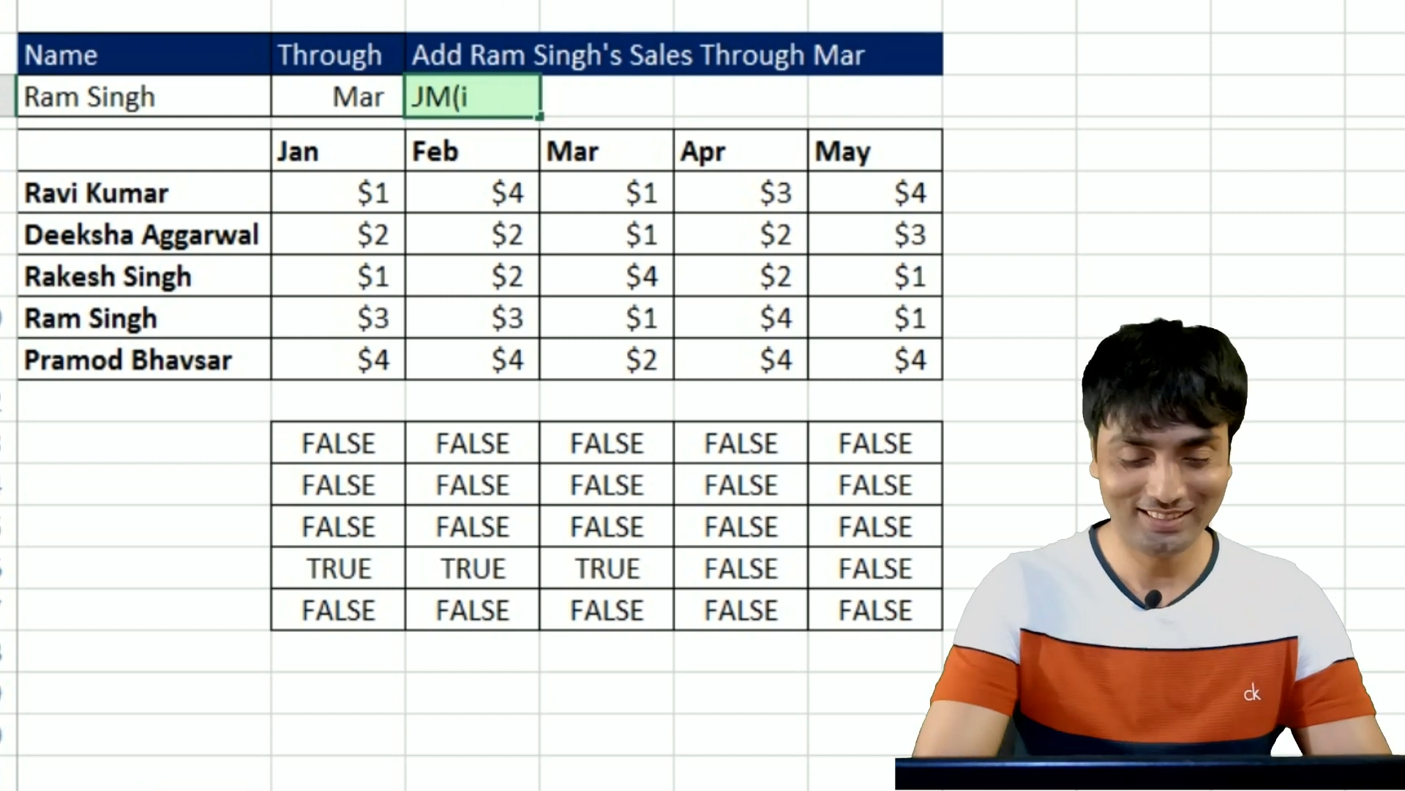
text(ndex)
key(Tab)
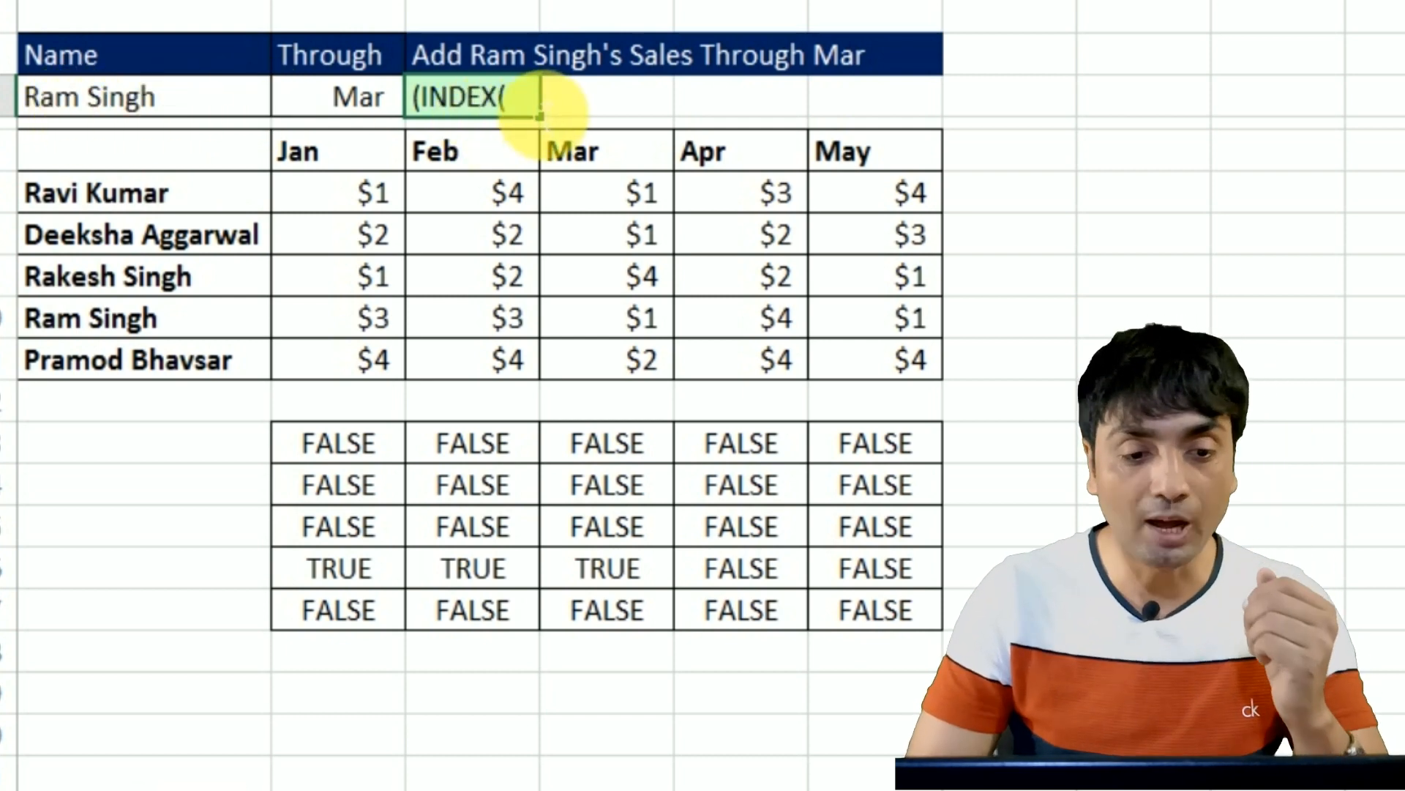
click(533, 110)
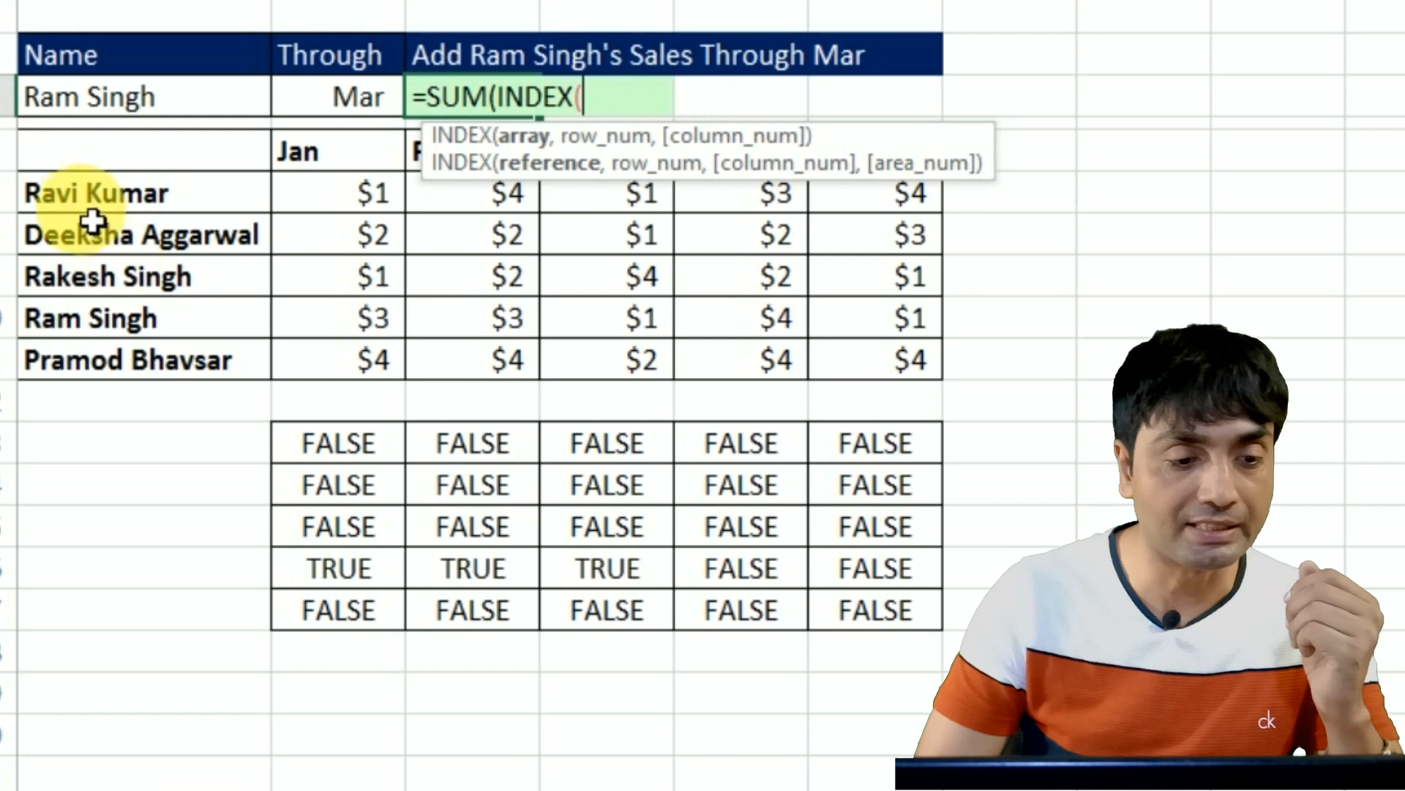
drag(88, 197, 68, 366)
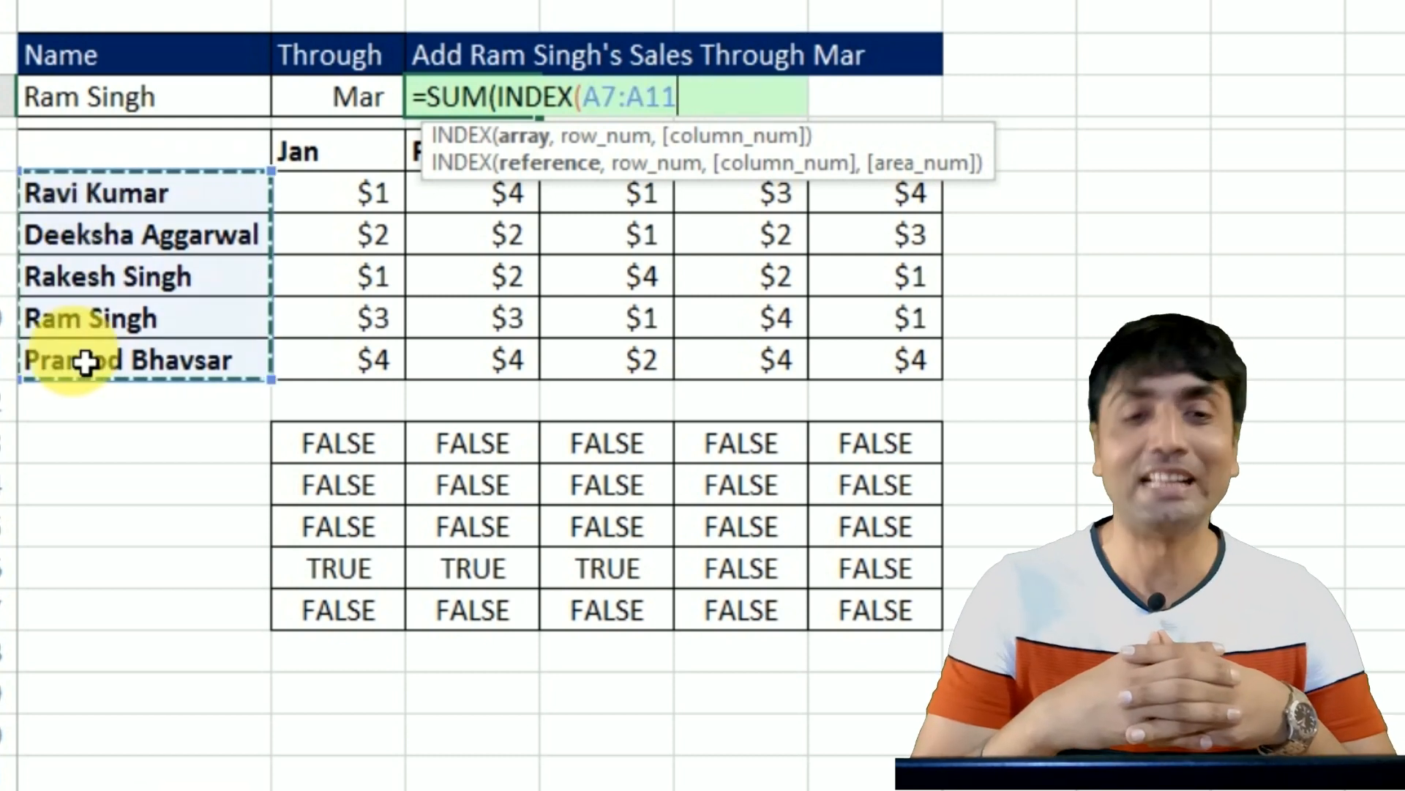
key(F4)
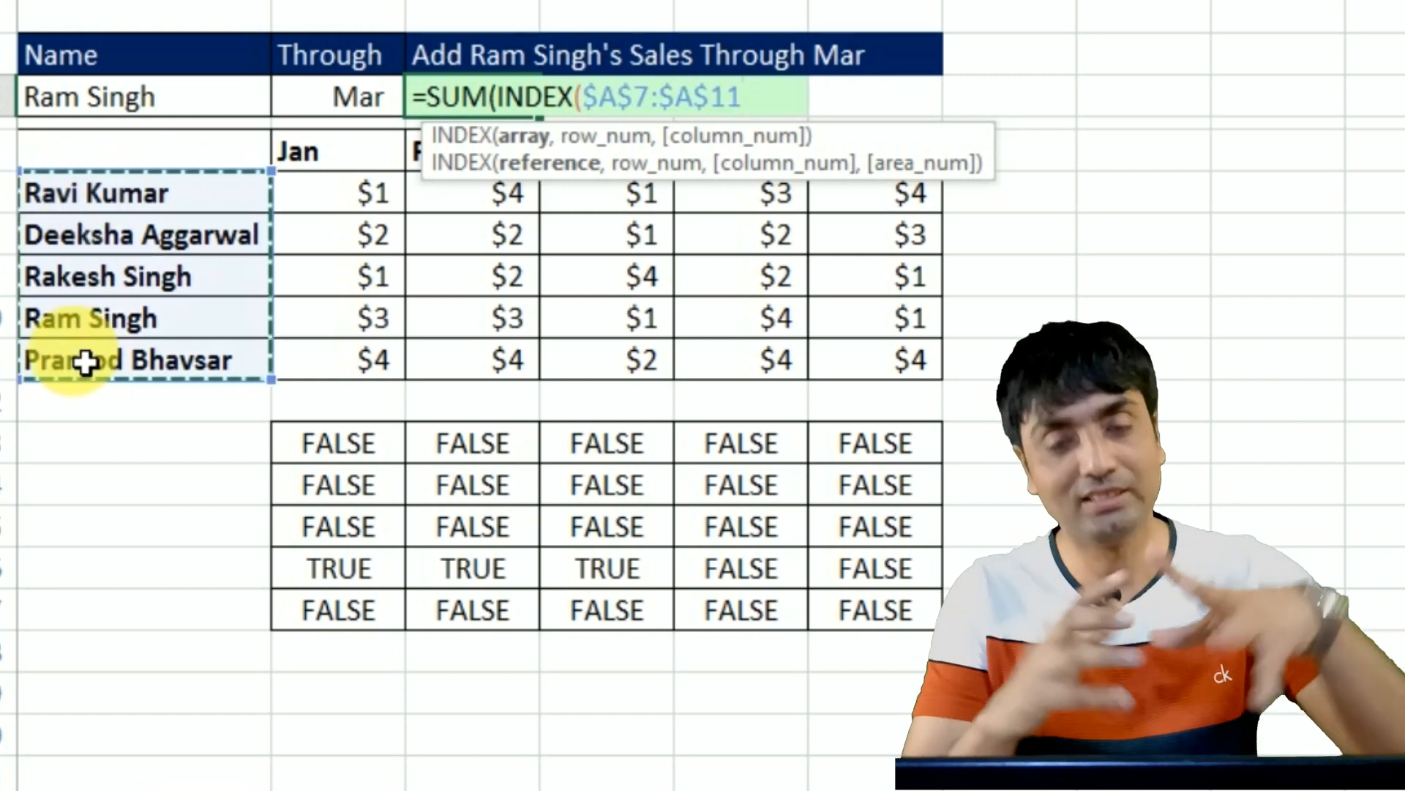
text(,)
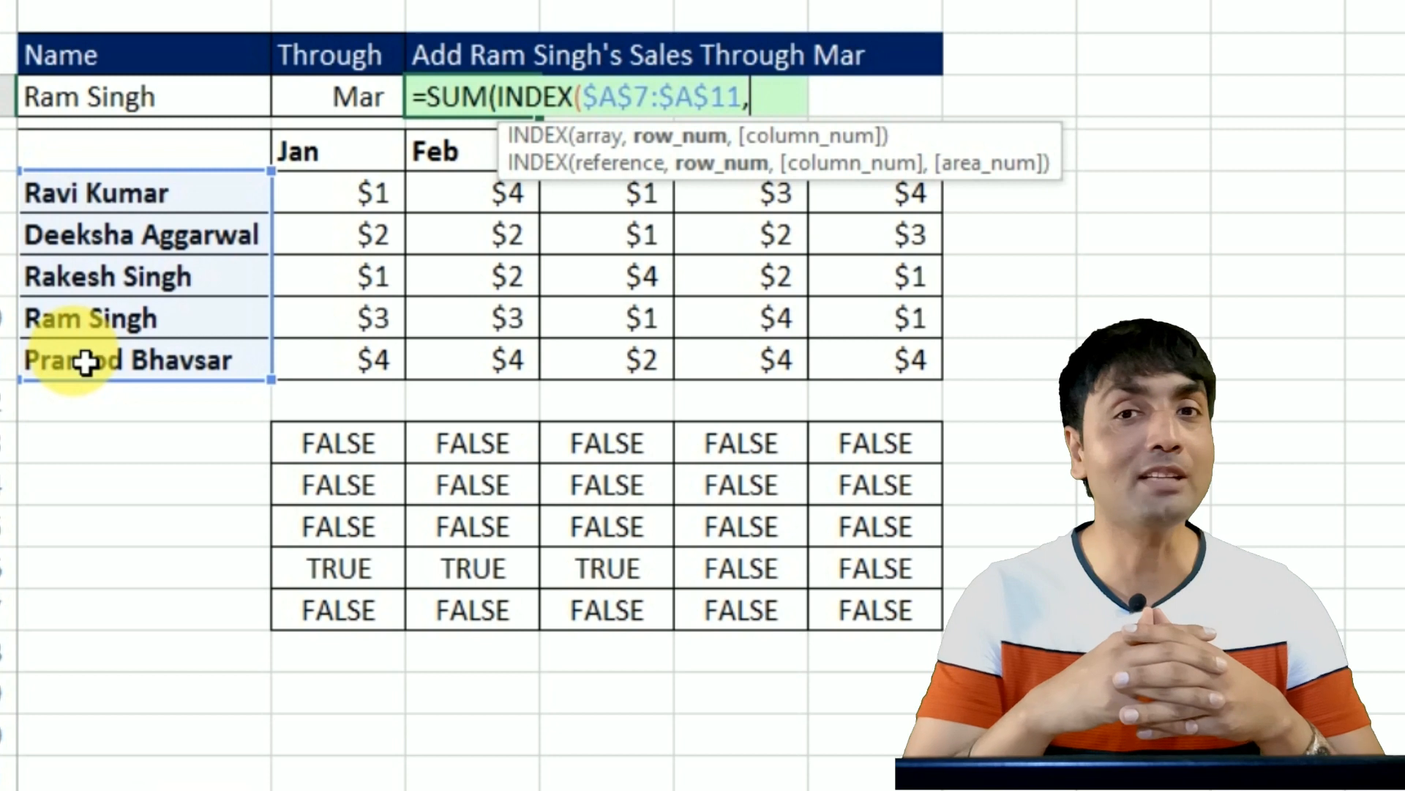
- Supply the INDEX row number with MATCH(A4,$A$7:$A$11,0) and close the INDEX function
text(mat)
key(Tab)
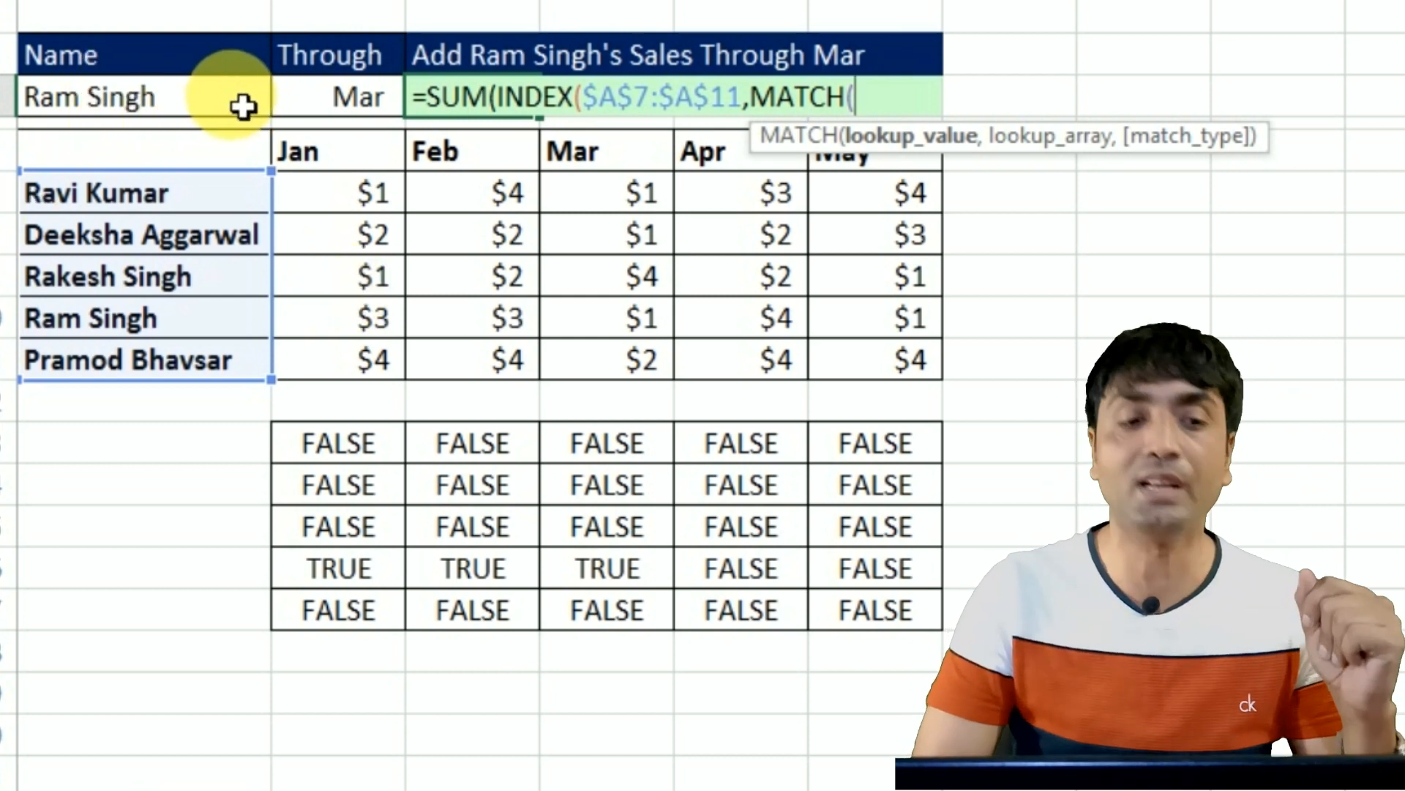
click(139, 110)
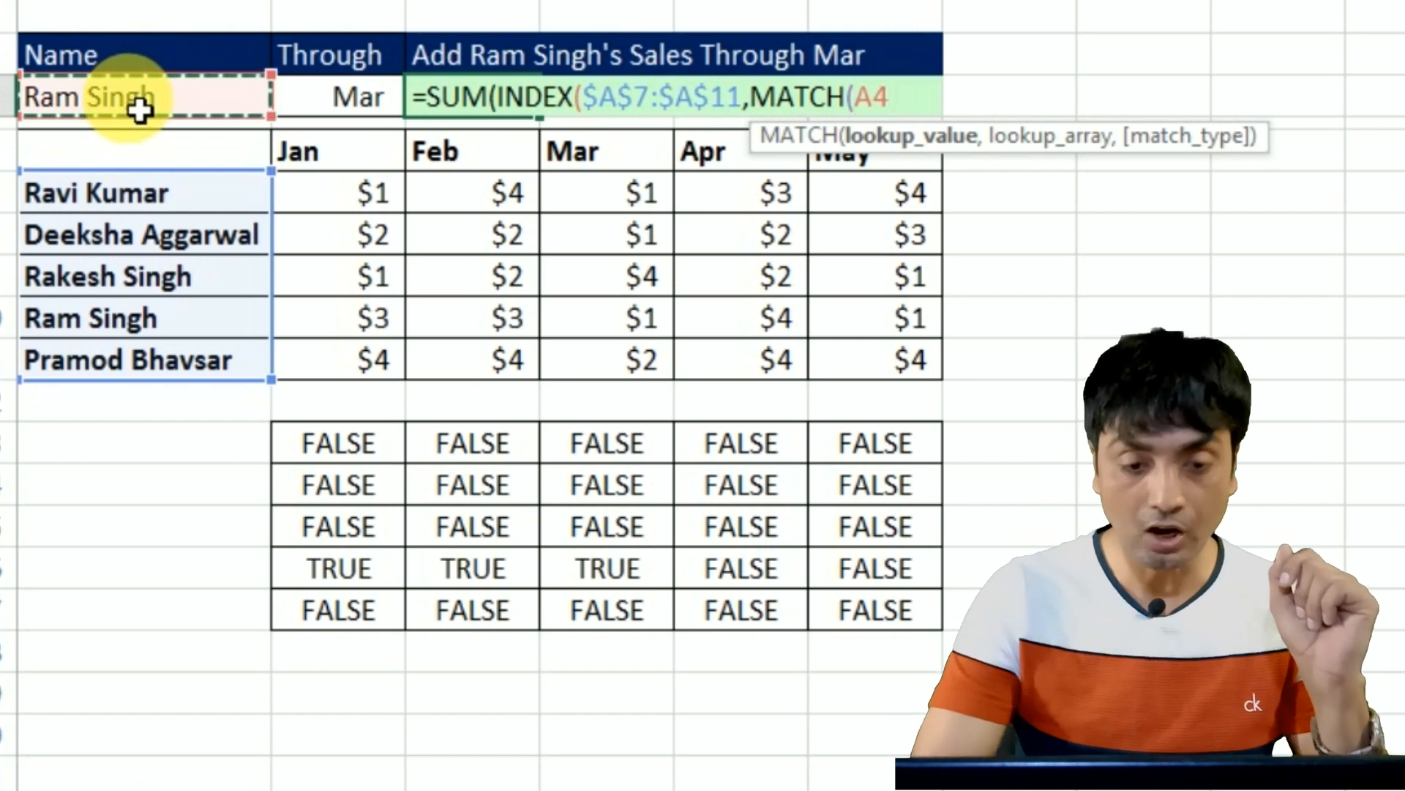
text(,)
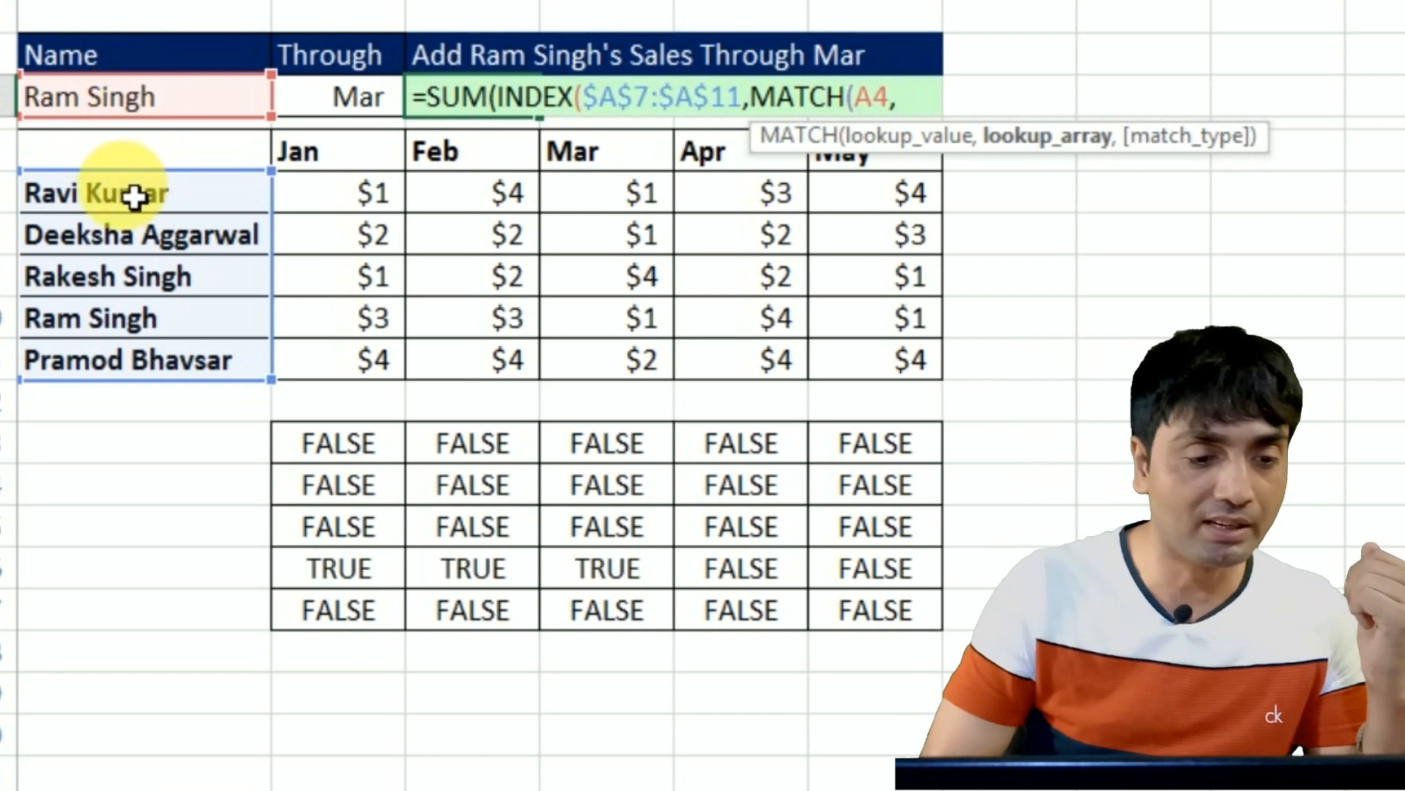
drag(119, 202, 130, 375)
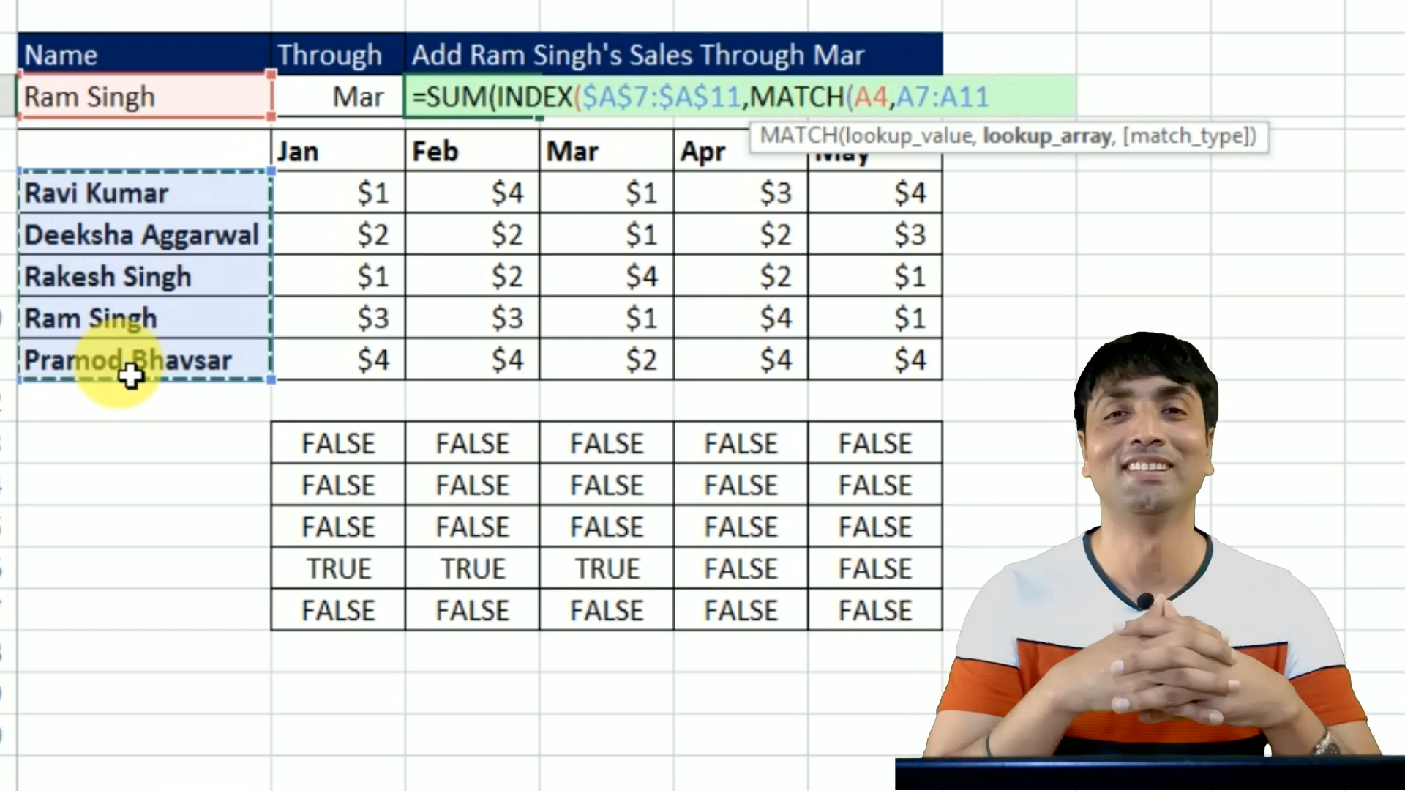
key(F4)
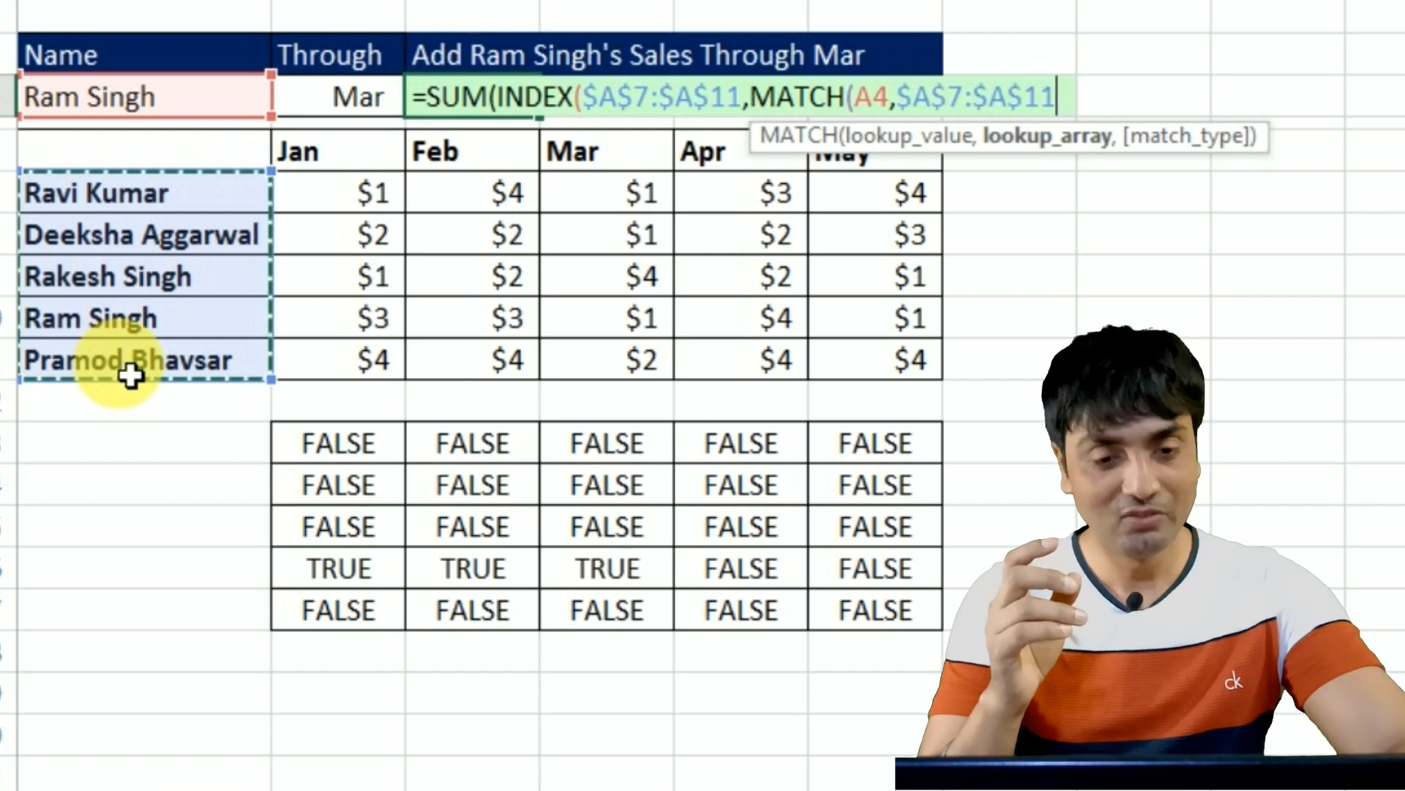
text(,0))
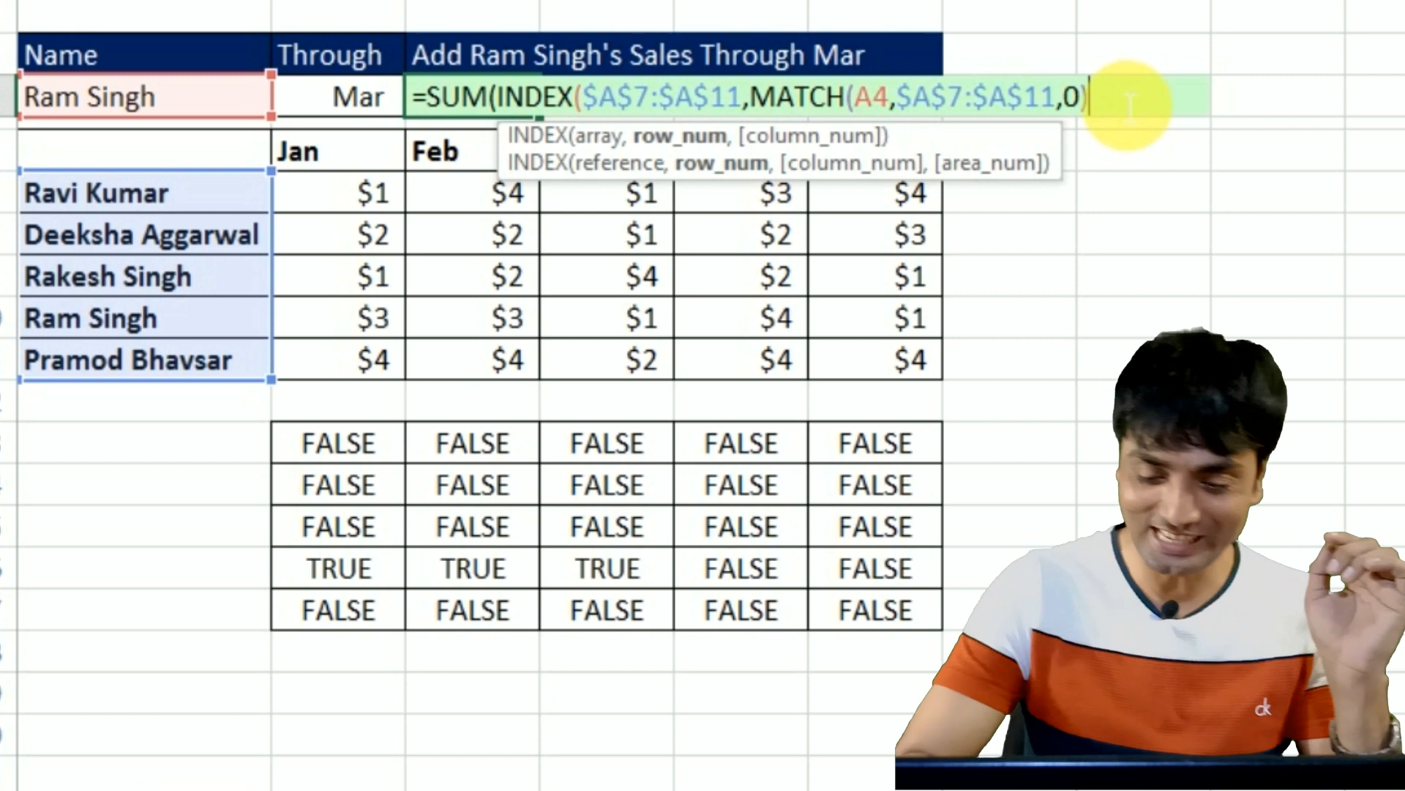
key(Right)
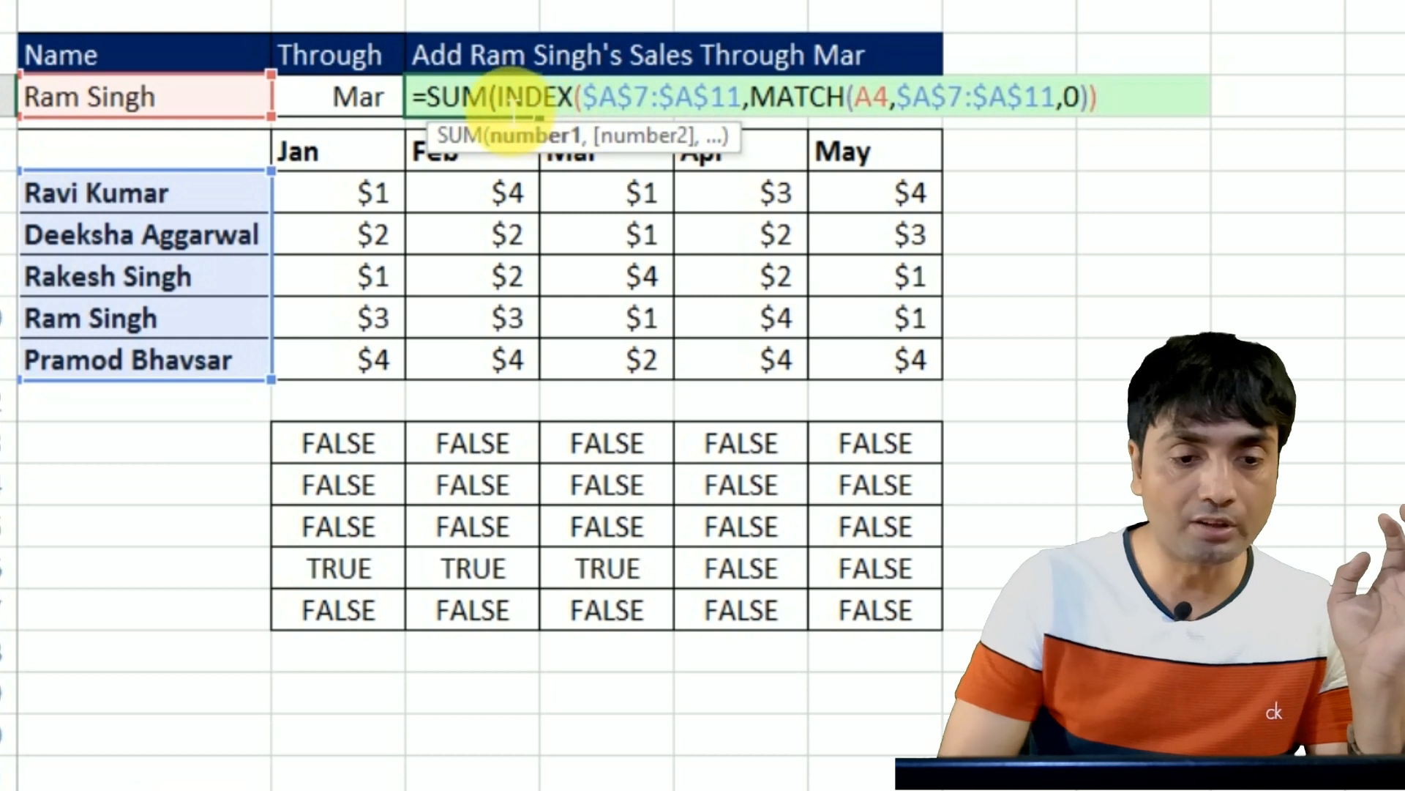
- Evaluate the INDEX and MATCH part of the formula in place, and restore the original expression
drag(513, 99, 1124, 114)
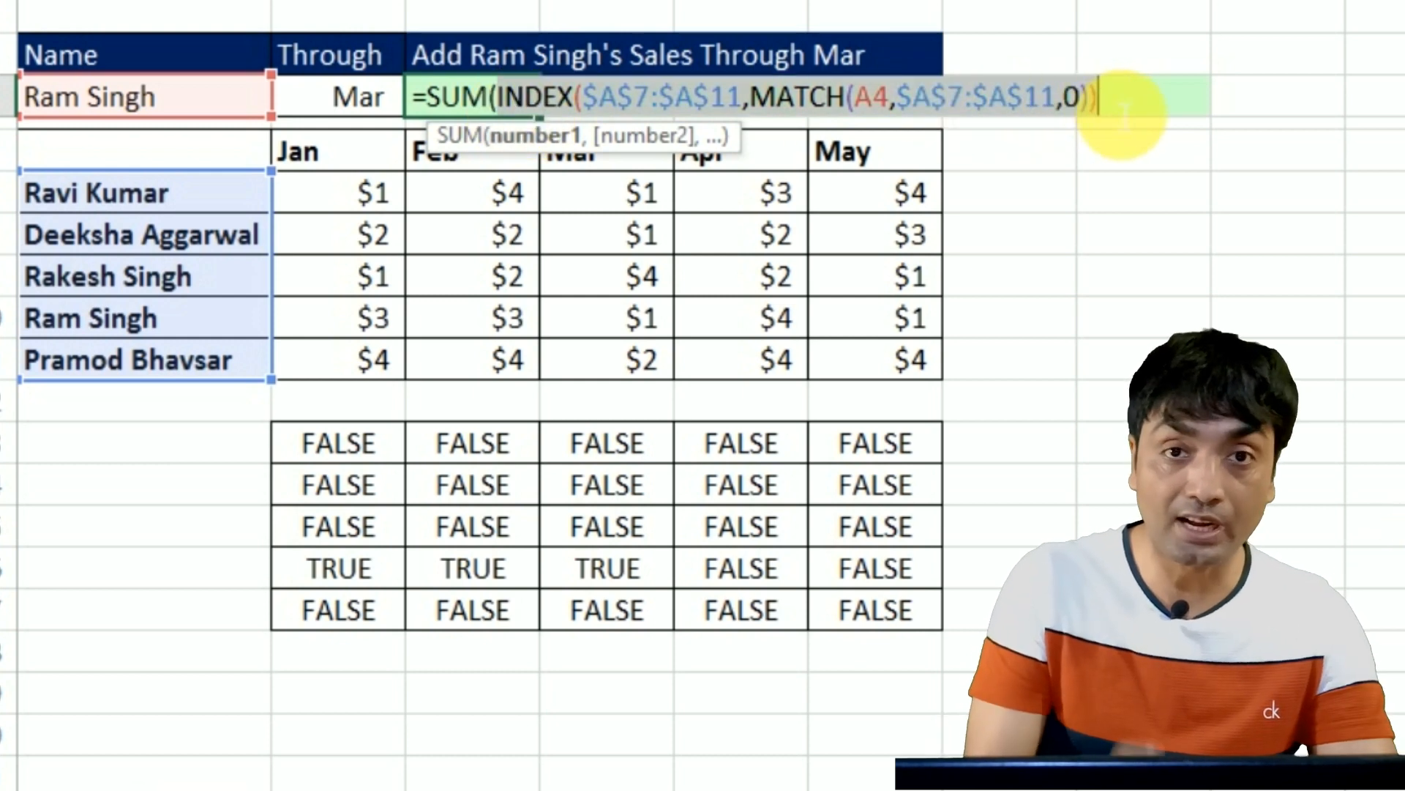
key(F9)
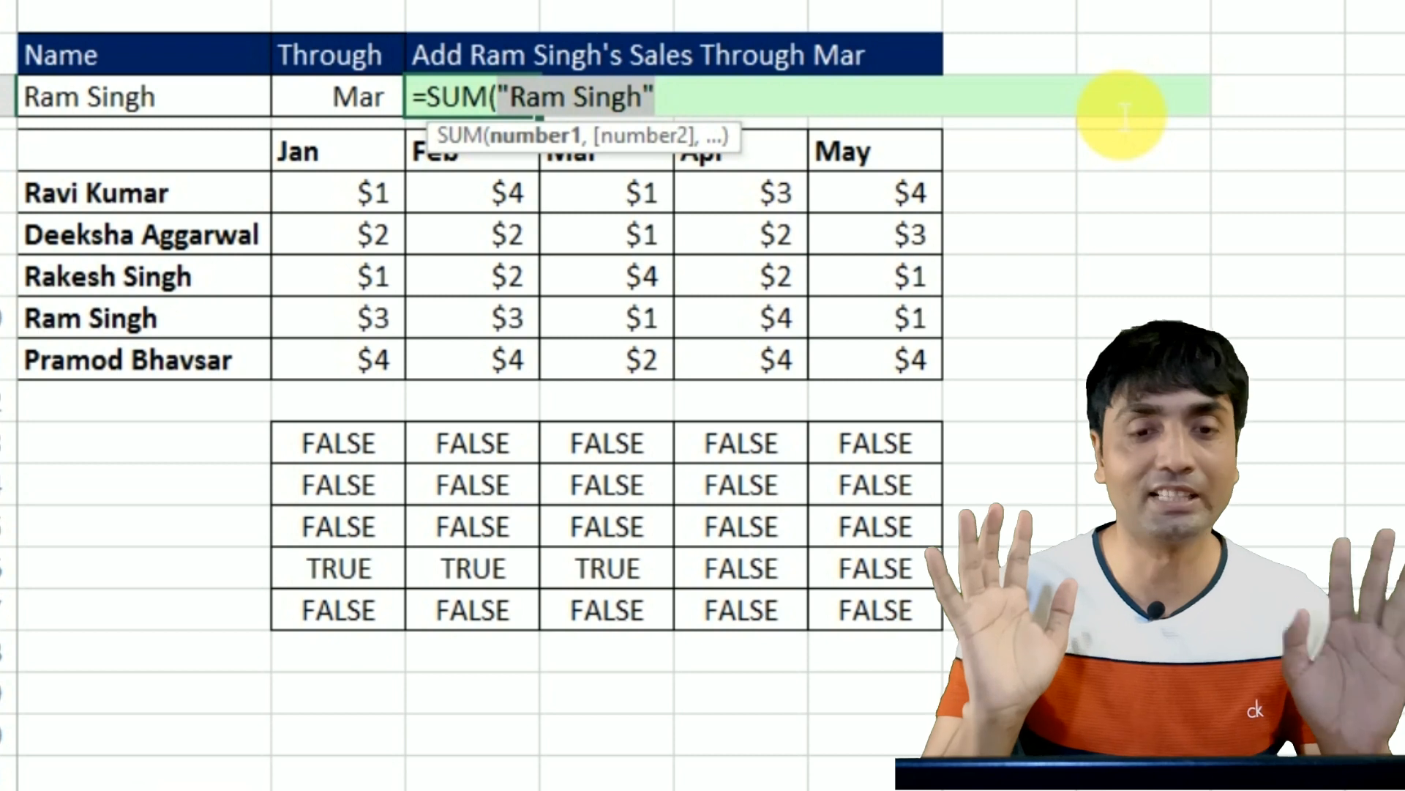
key(ctrl+z)
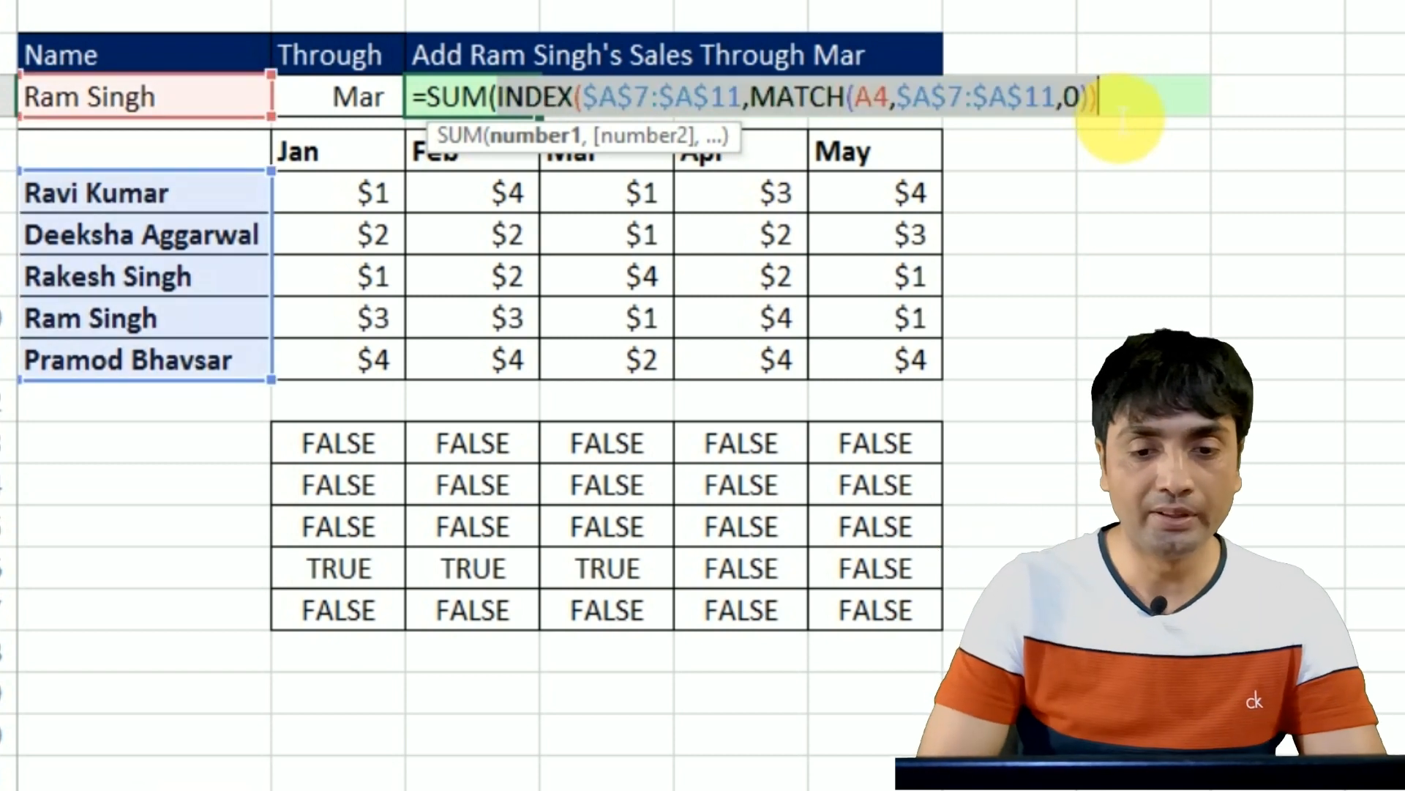
- Extend the SUM argument with a colon and a second INDEX that uses the absolute range $B$7:$F$11 as its array
key(Right)
text(:)
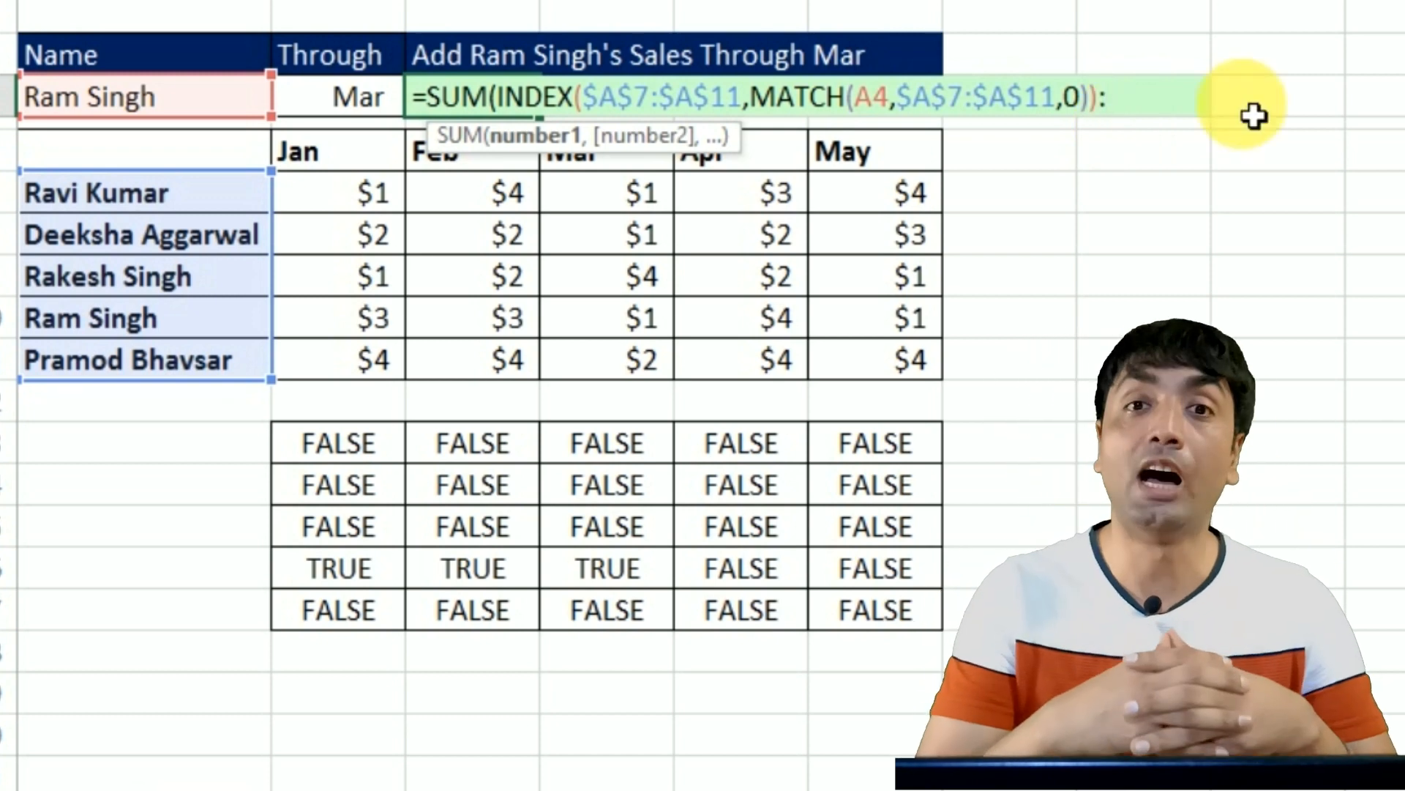
text(index()
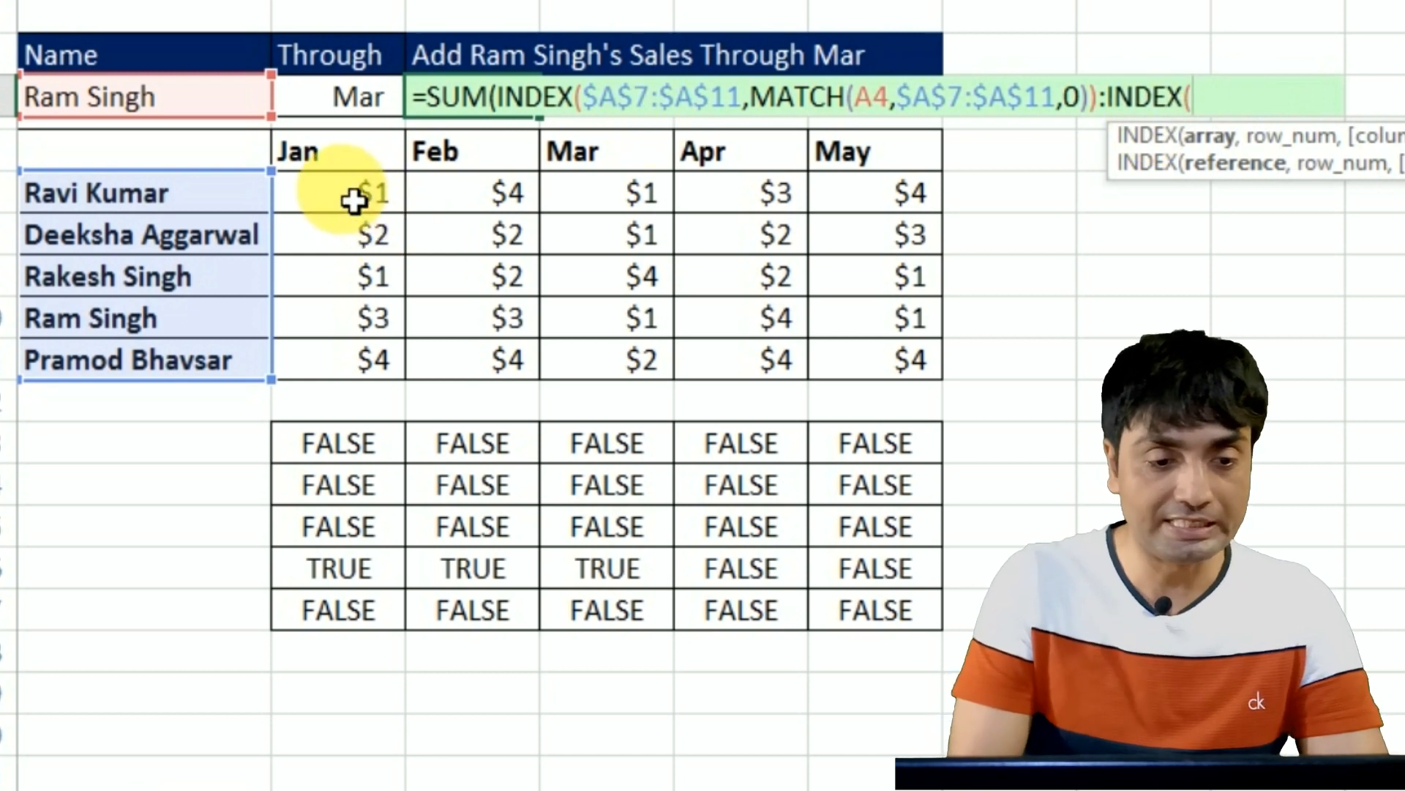
drag(354, 201, 849, 360)
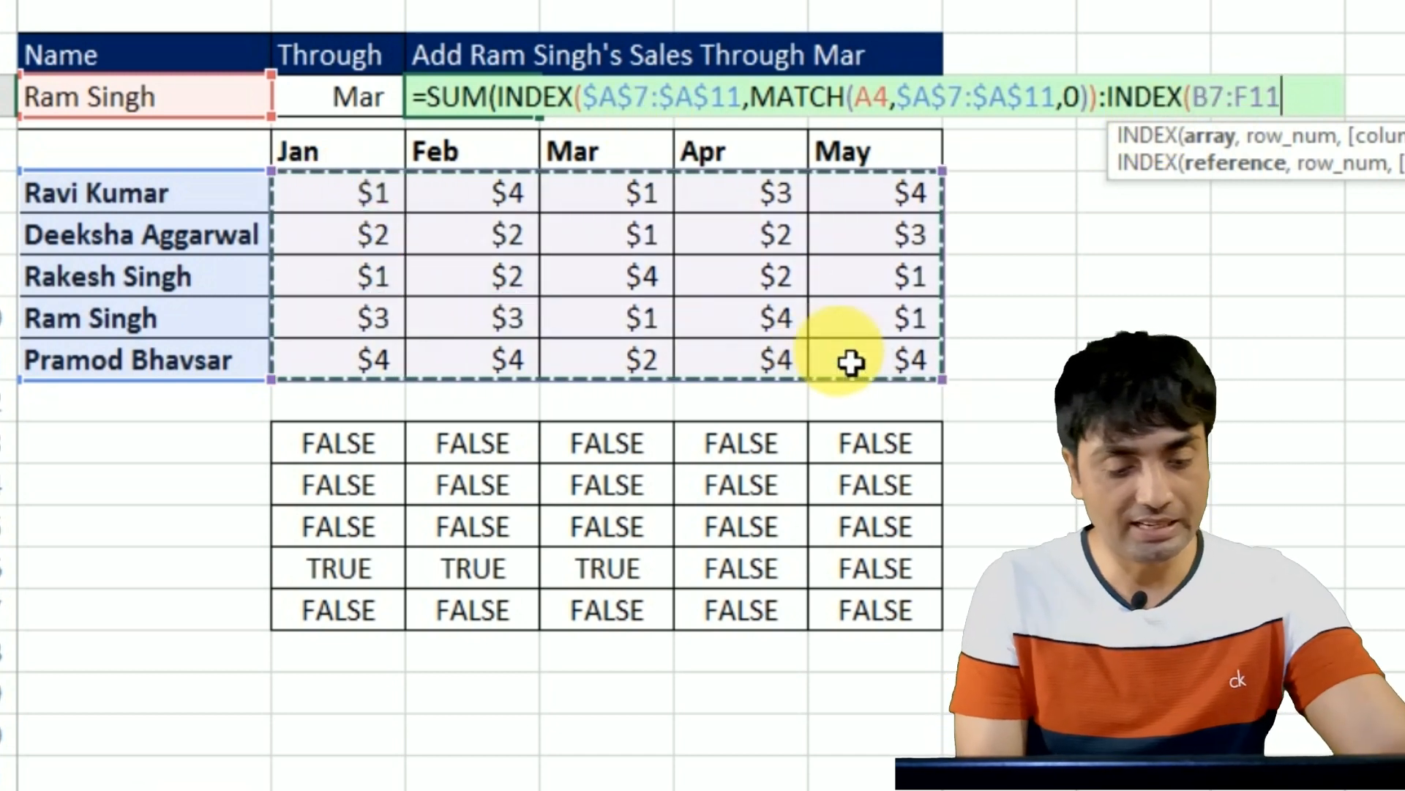
key(F4)
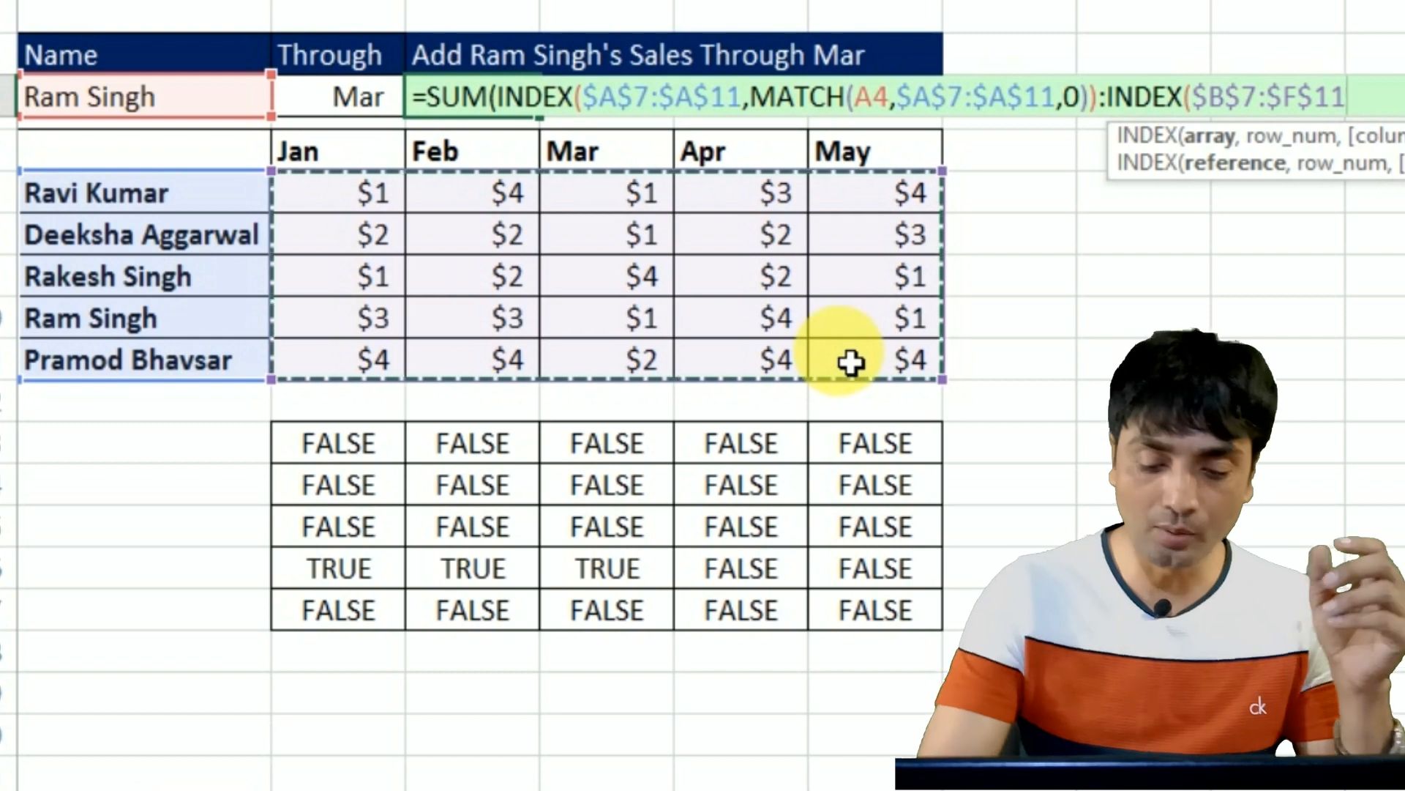
- Supply the second INDEX's row number with MATCH(A4,A7:A11,0)
text(,ma)
key(BackSpace)
key(BackSpace)
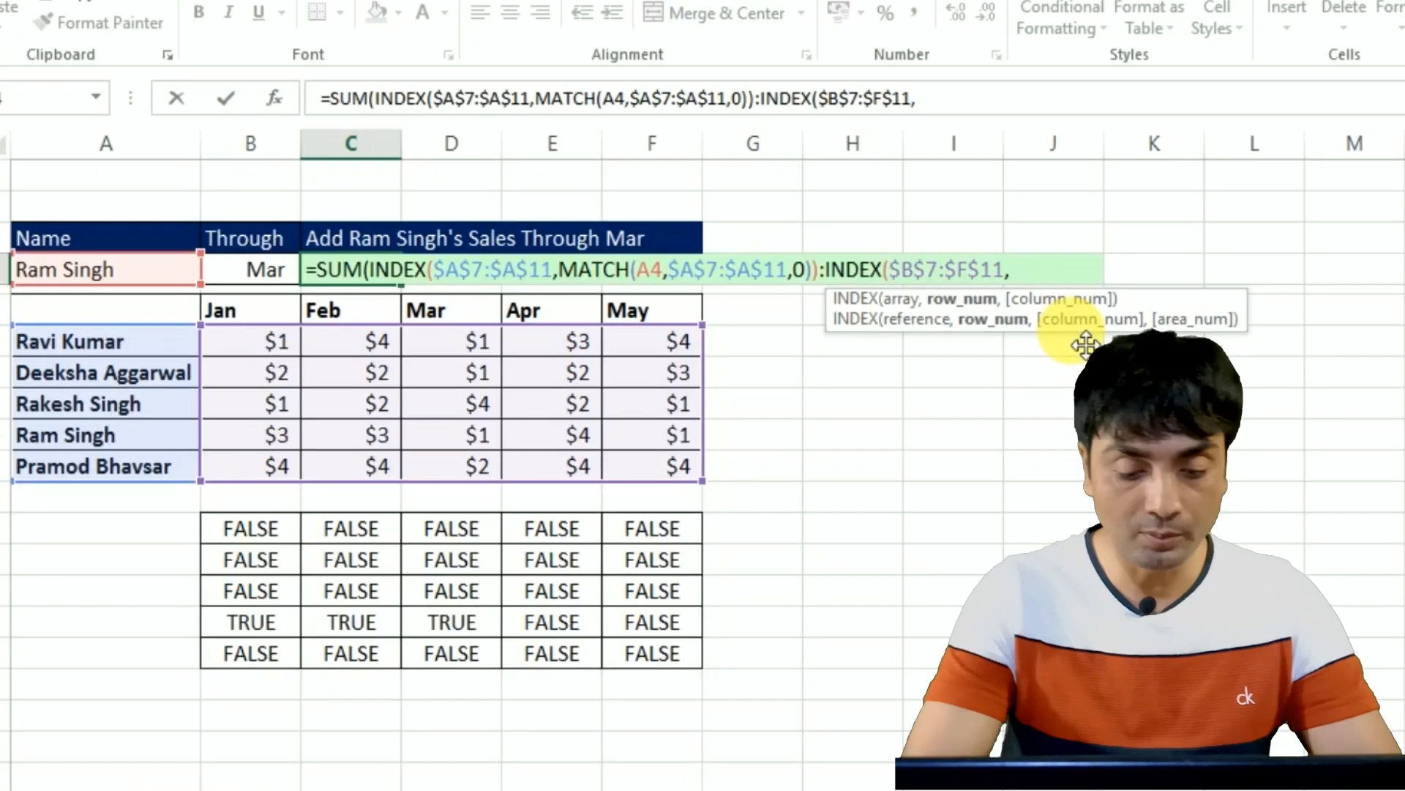
text(m)
key(Tab)
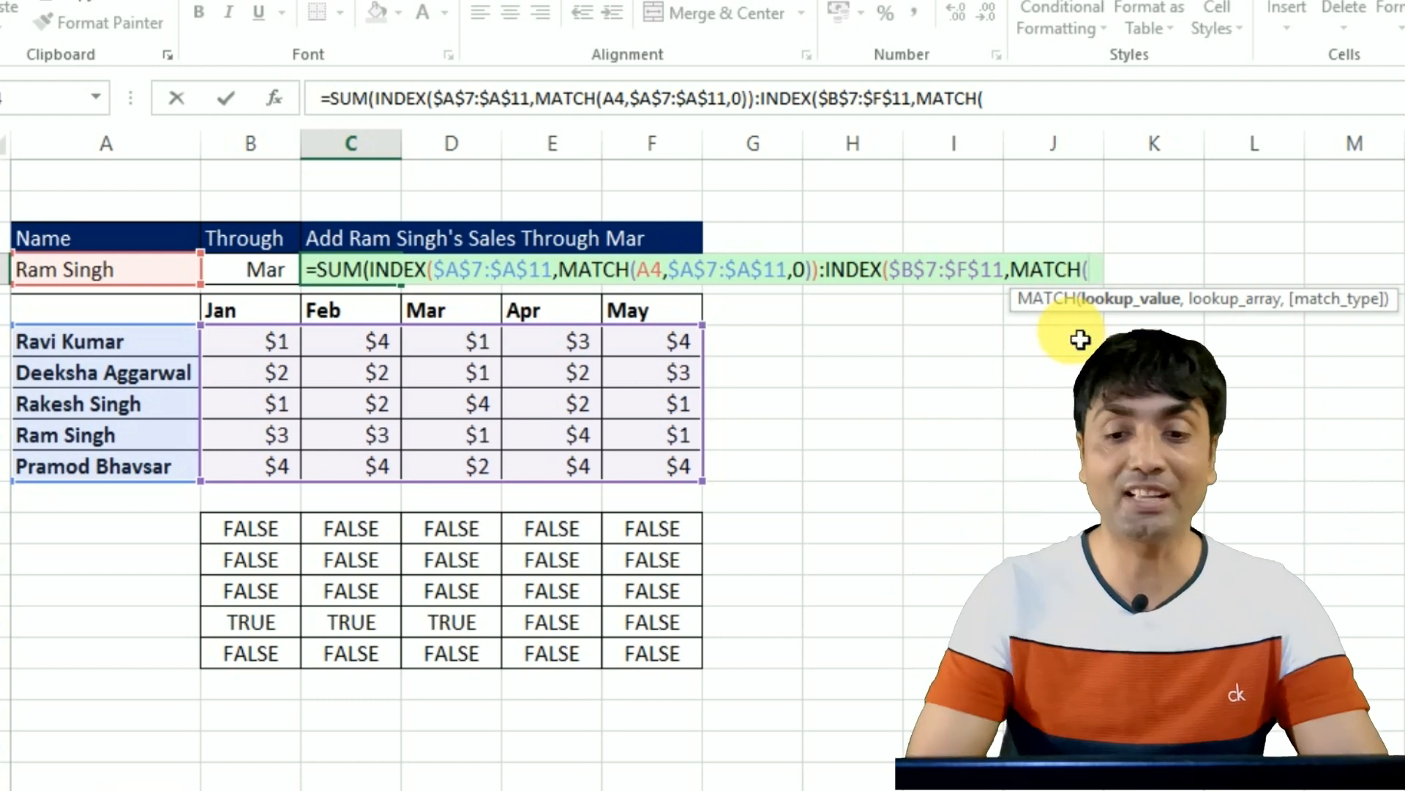
click(151, 271)
text(,)
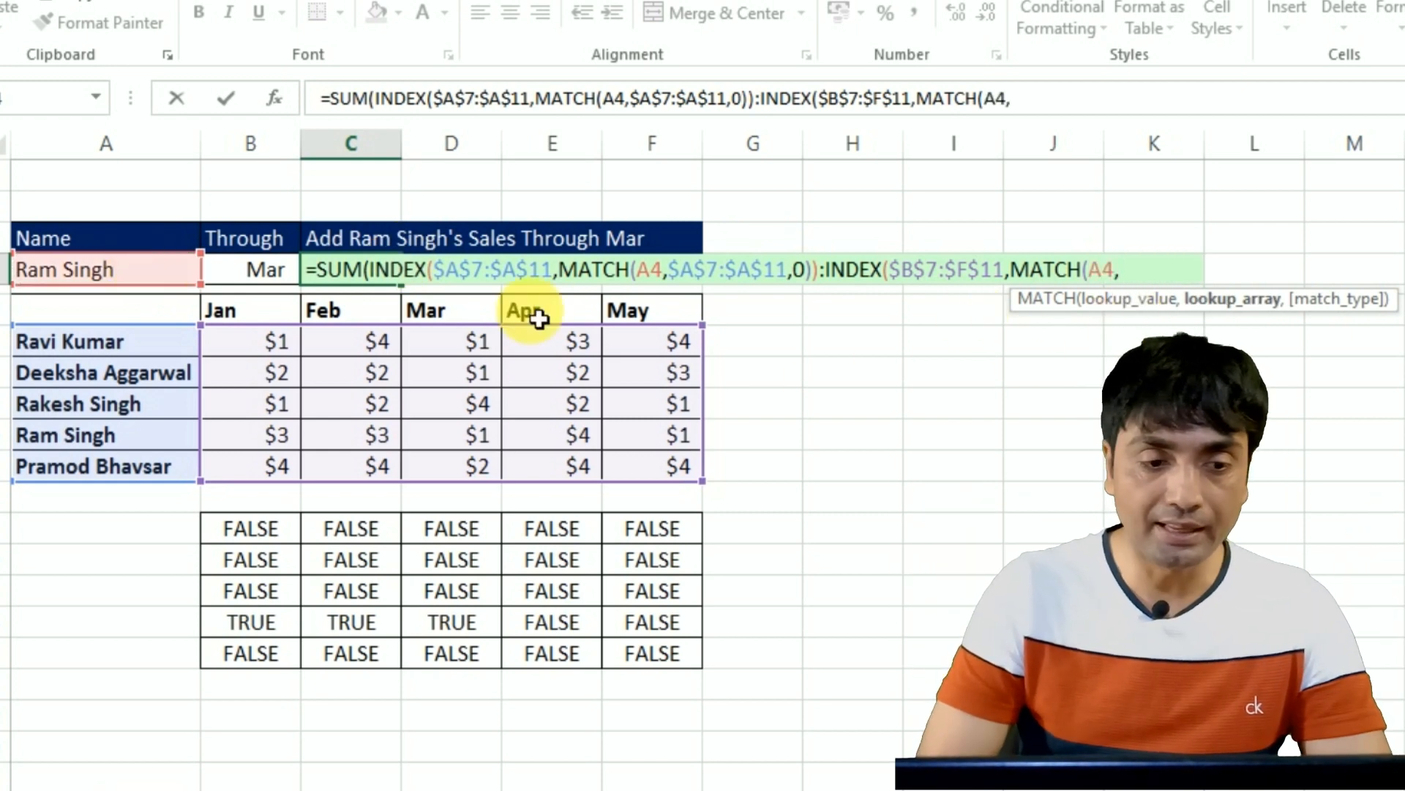
drag(102, 356, 106, 461)
text(,0)
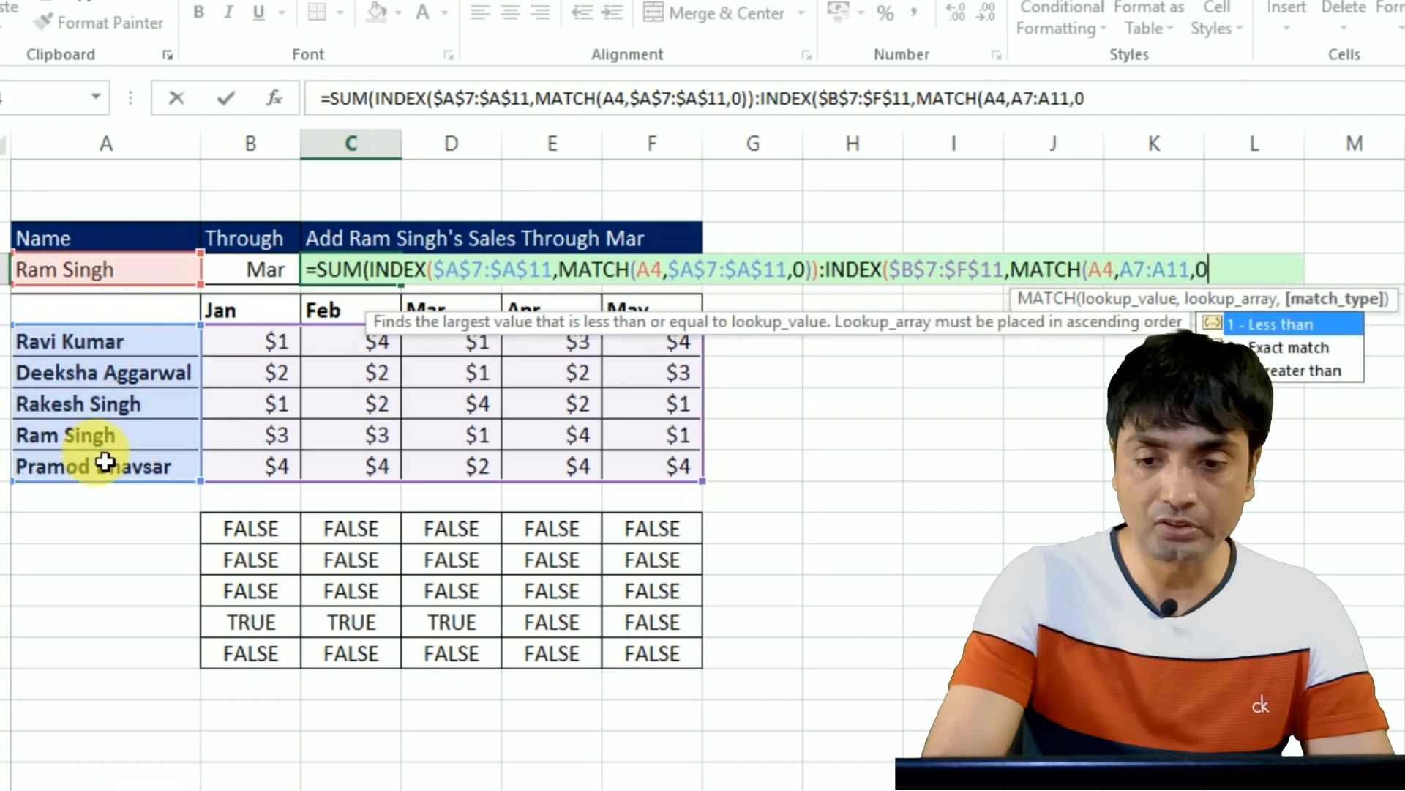
text())
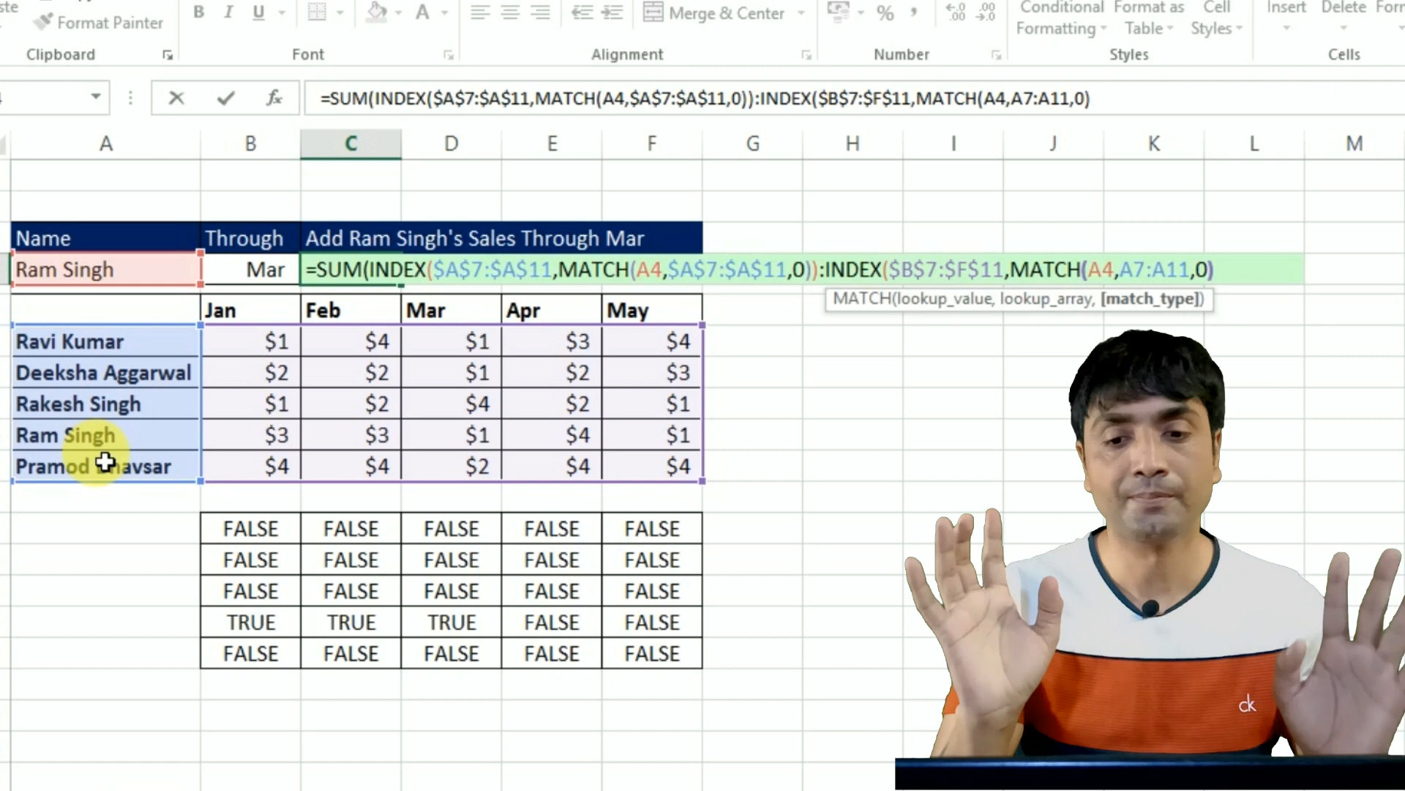
- Supply the second INDEX's column number with MATCH(B4,$B$6:$F$6,0), looking up the Through month in the month headers
text(,)
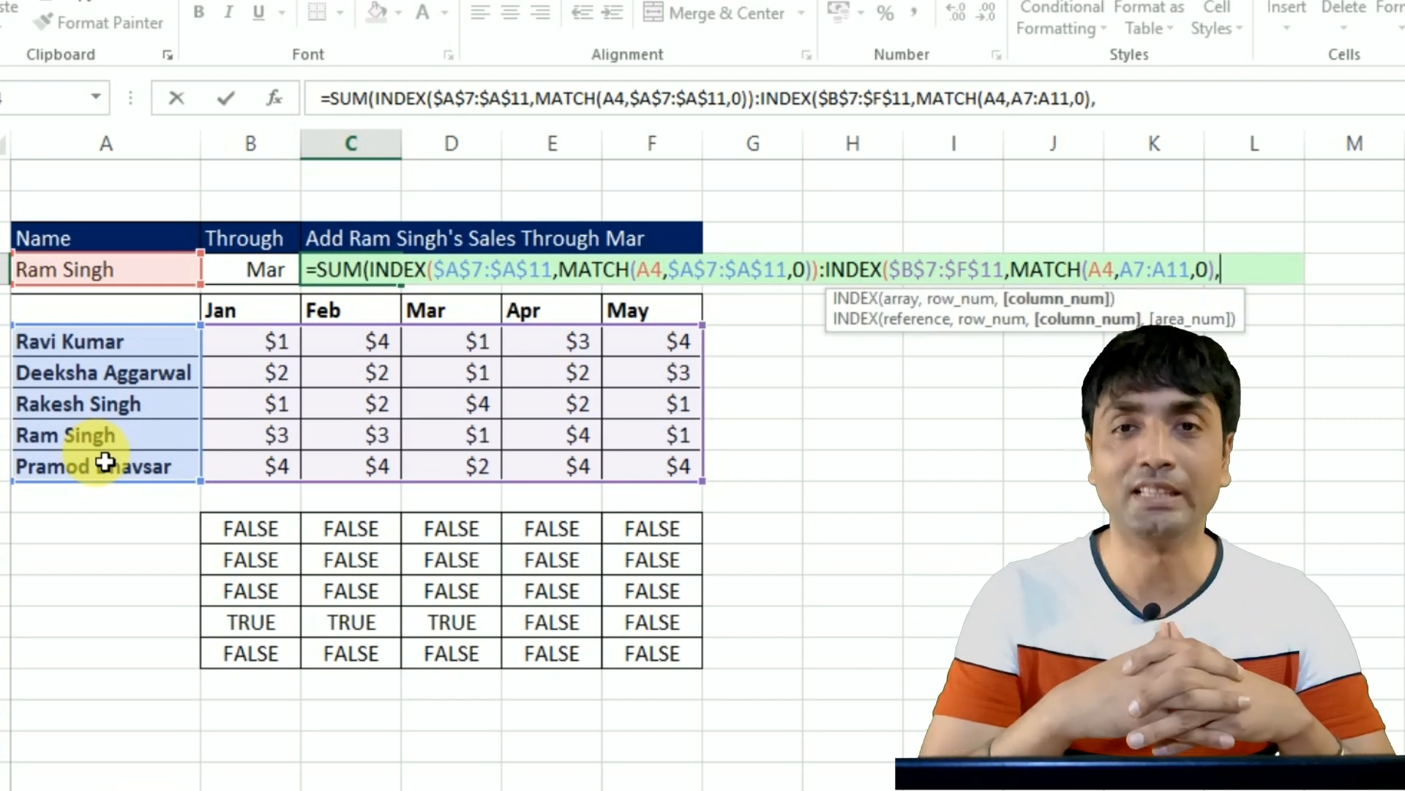
text(ma)
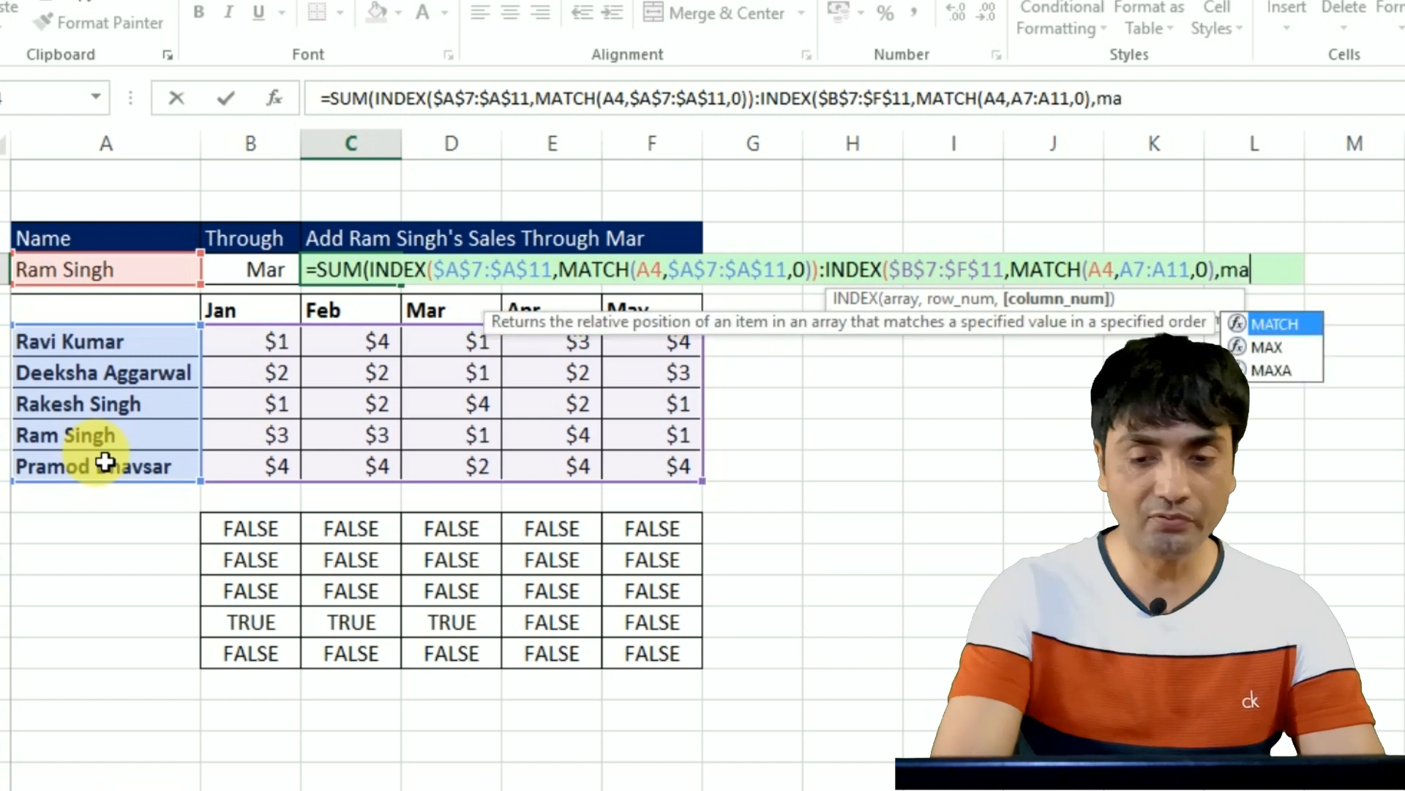
key(Tab)
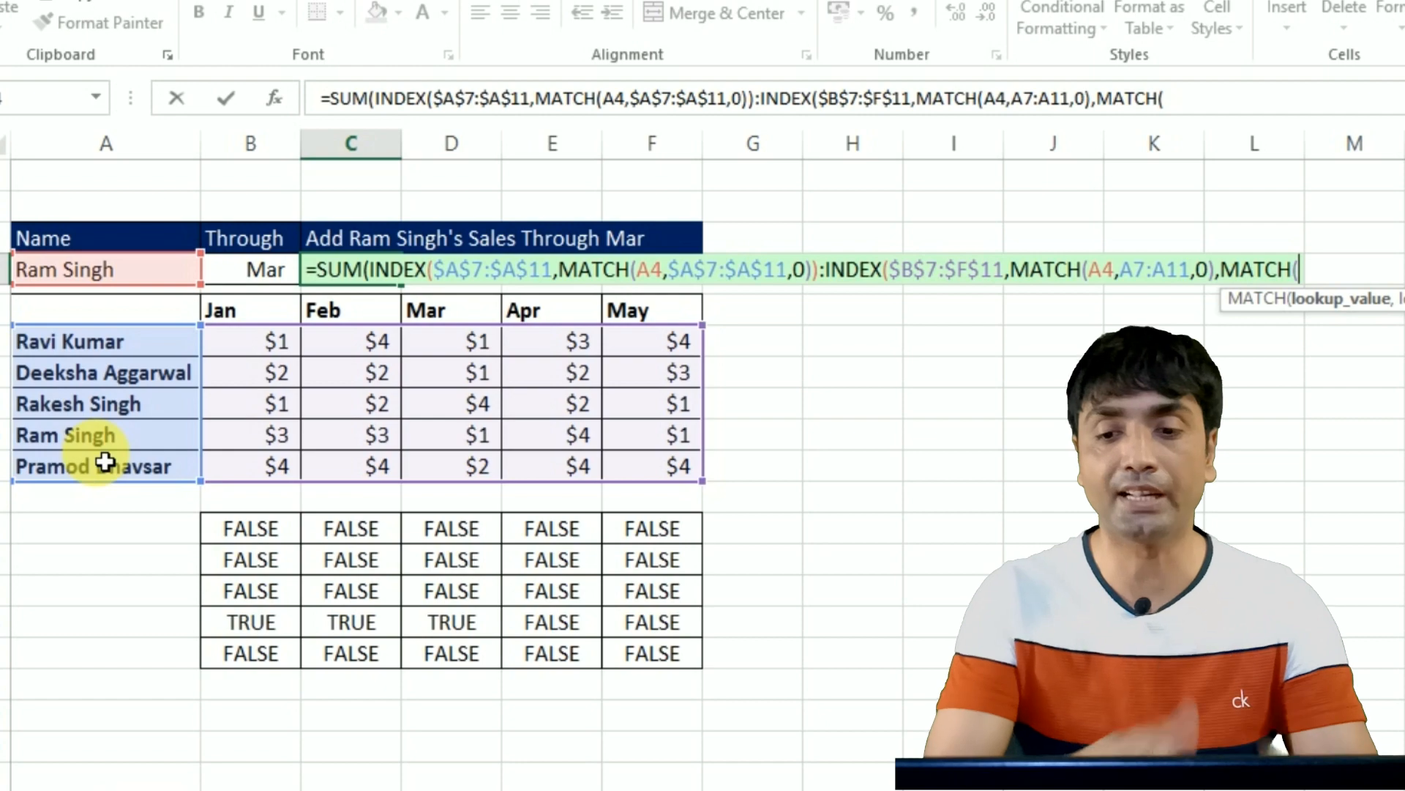
click(249, 276)
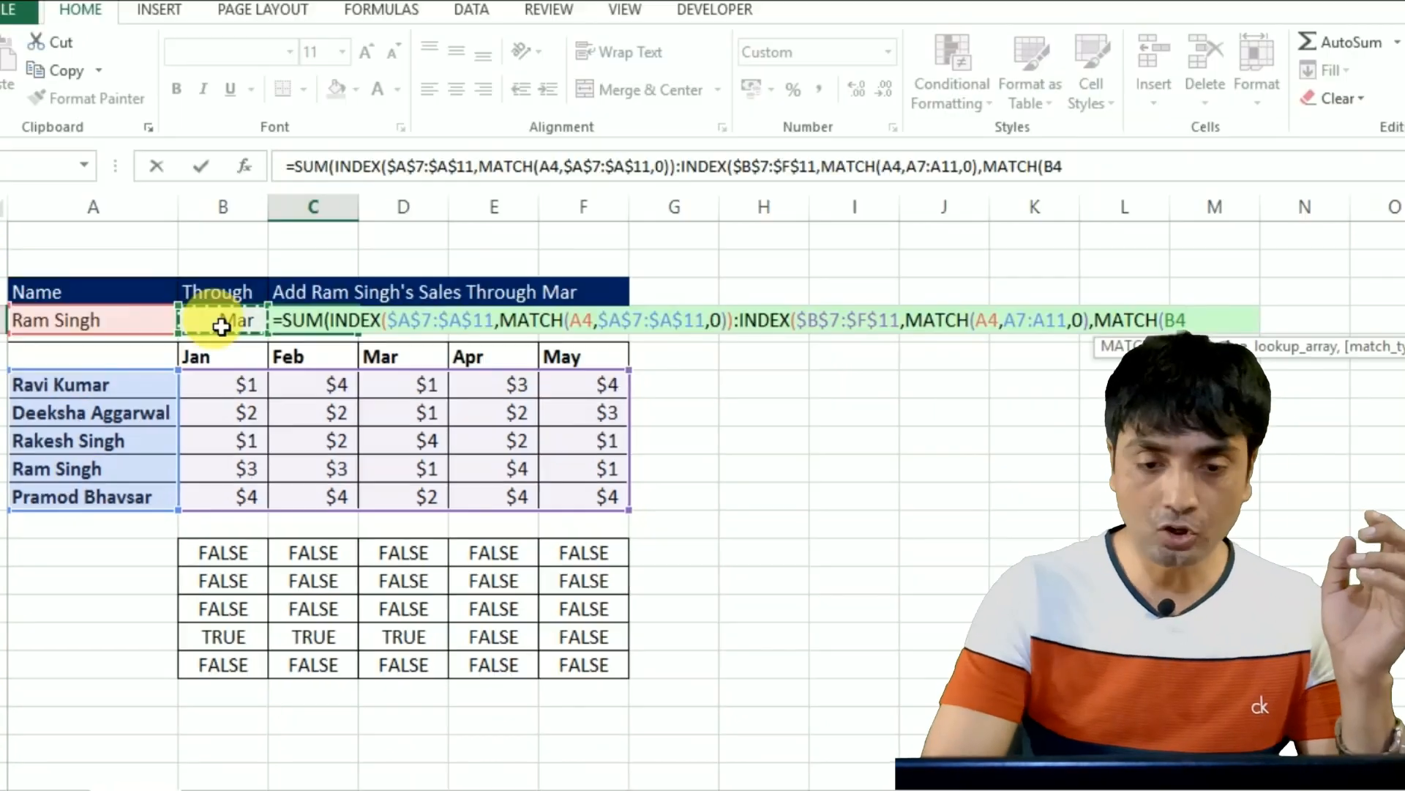
text(,)
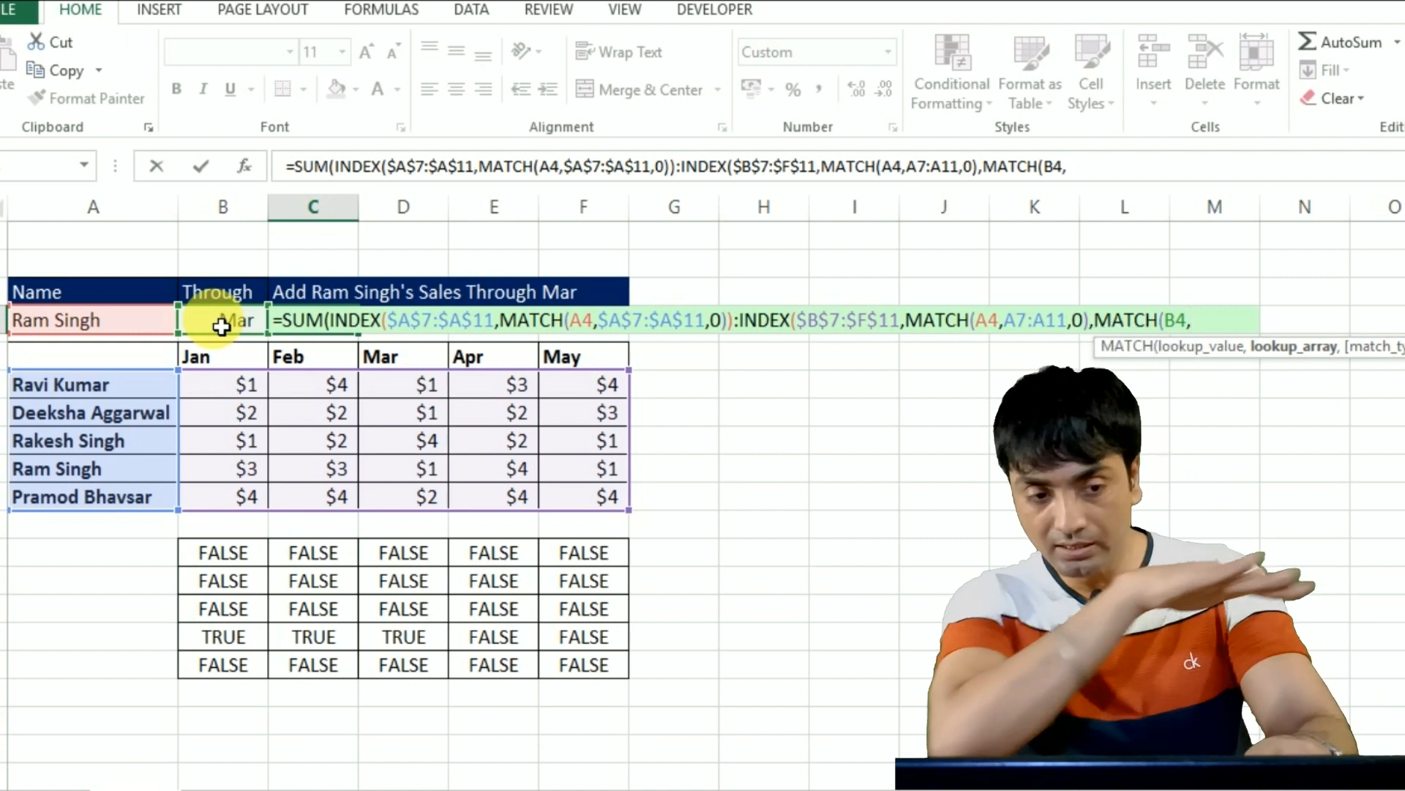
click(214, 366)
key(shift+Right)
key(shift+Right)
key(shift+Right)
key(shift+Right)
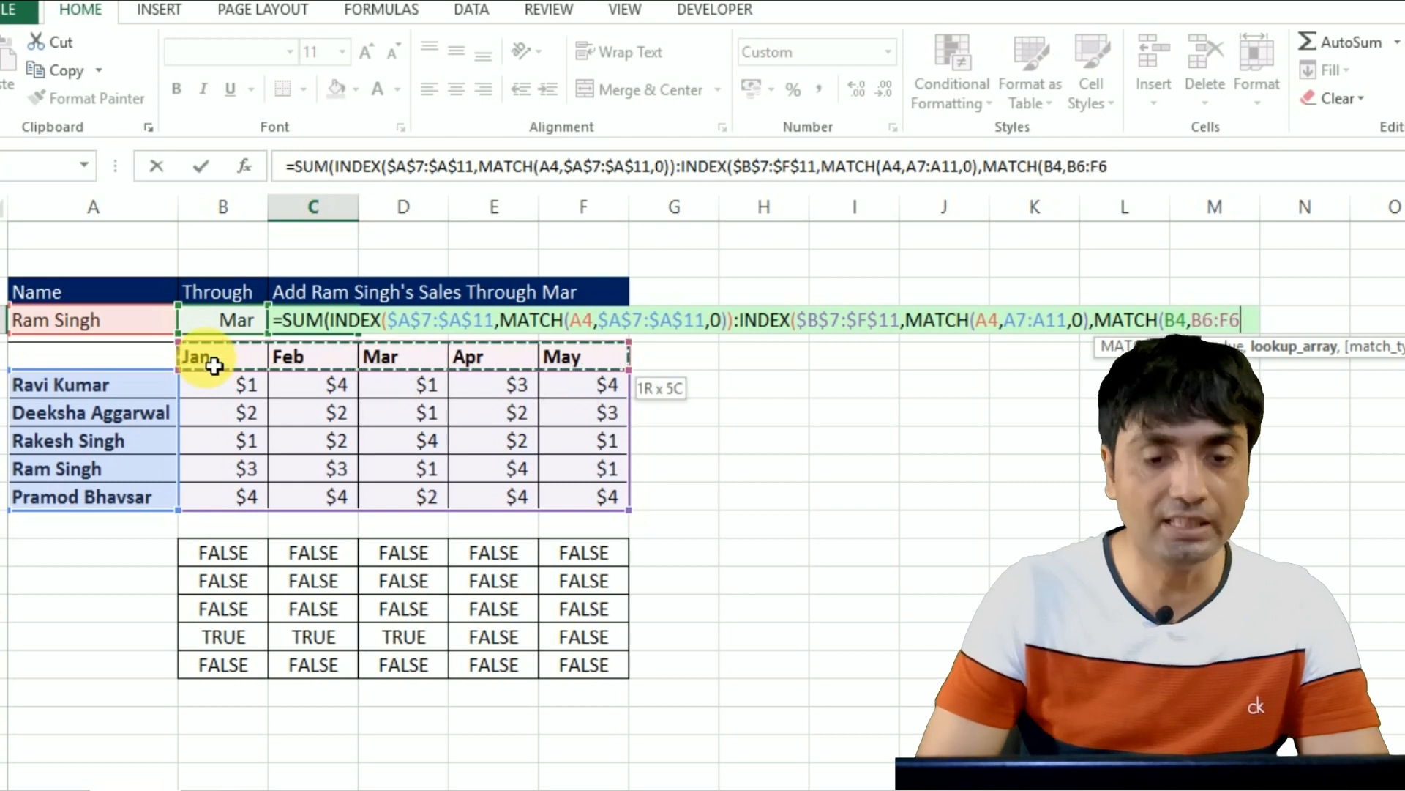
key(F4)
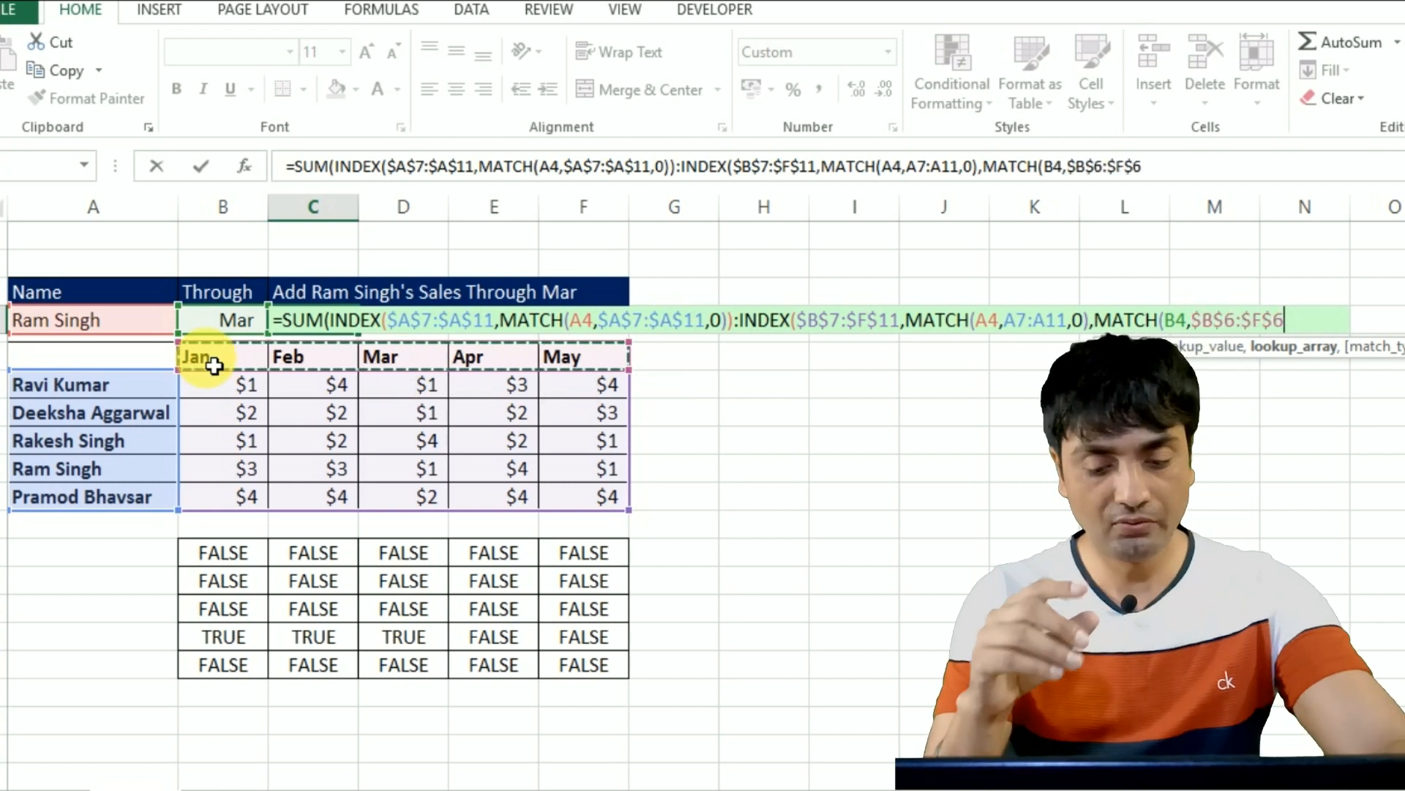
text(,0)
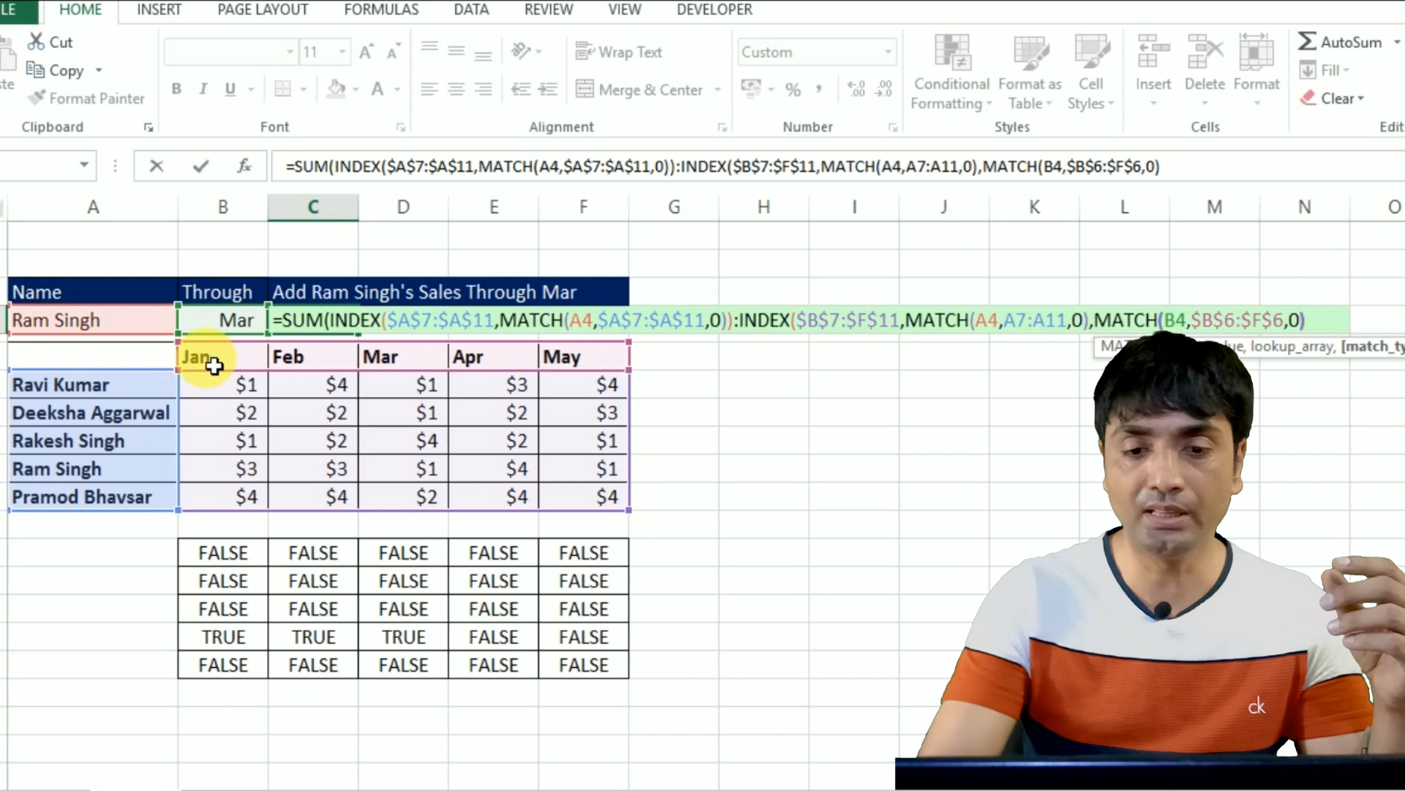
text())
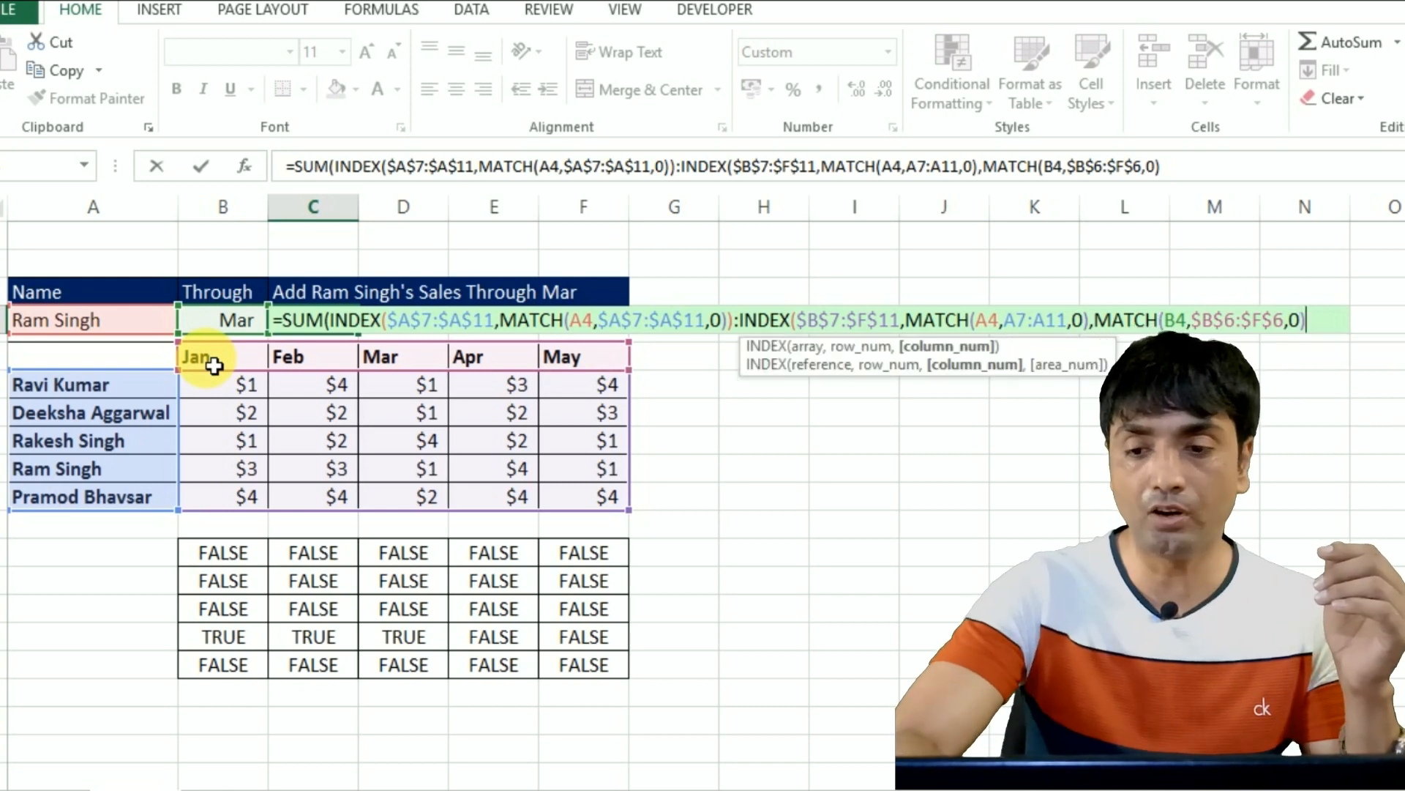
- Close the INDEX and SUM functions and enter the completed formula in C4
text())
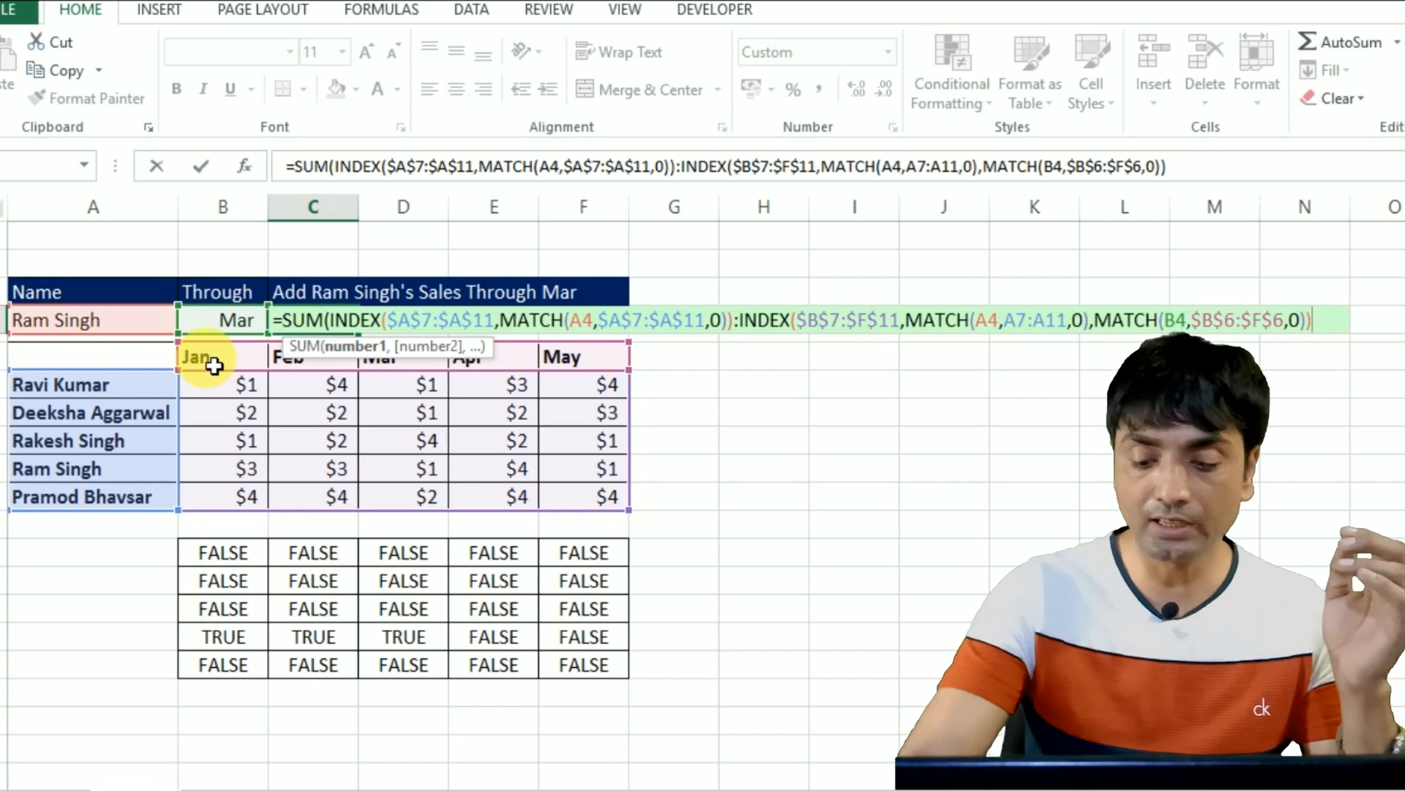
text())
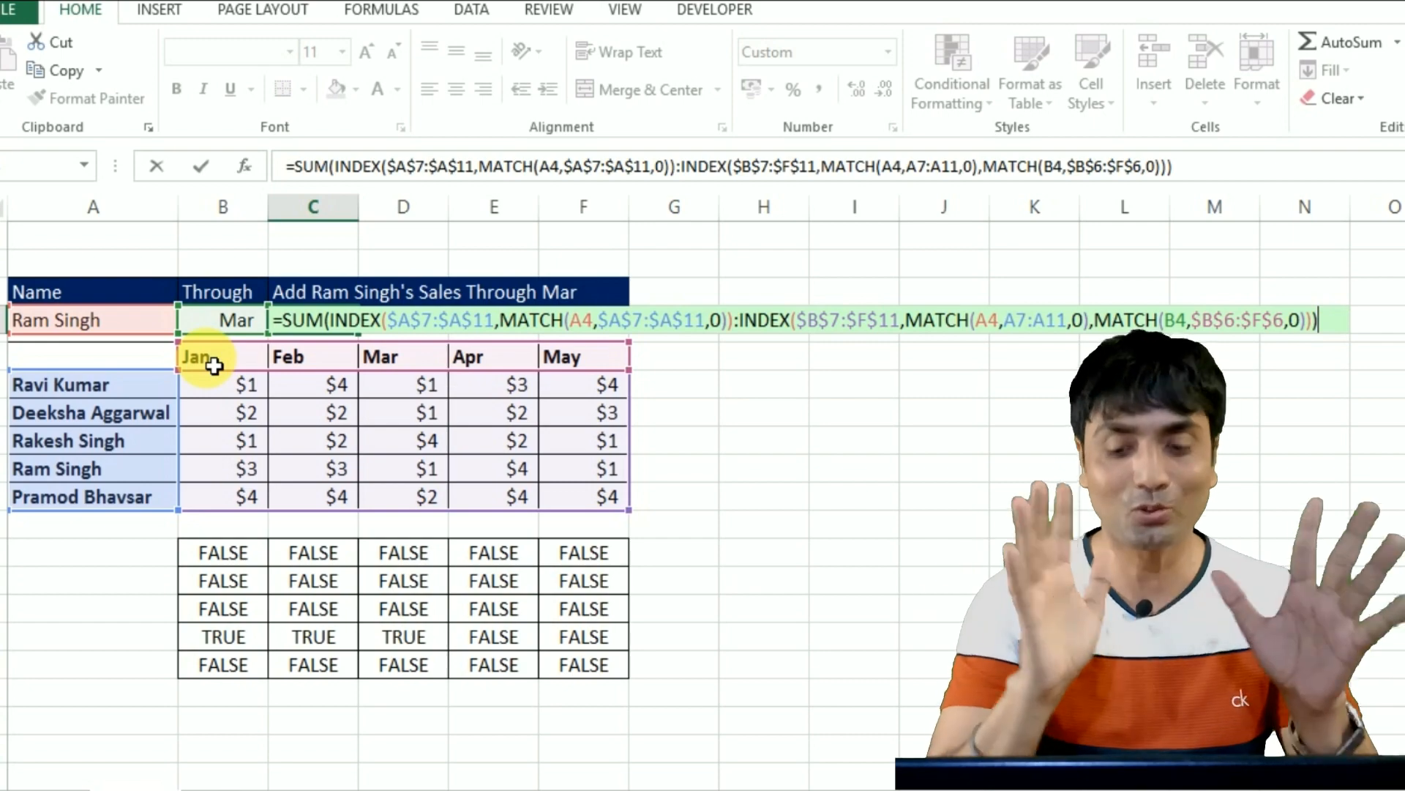
key(Return)
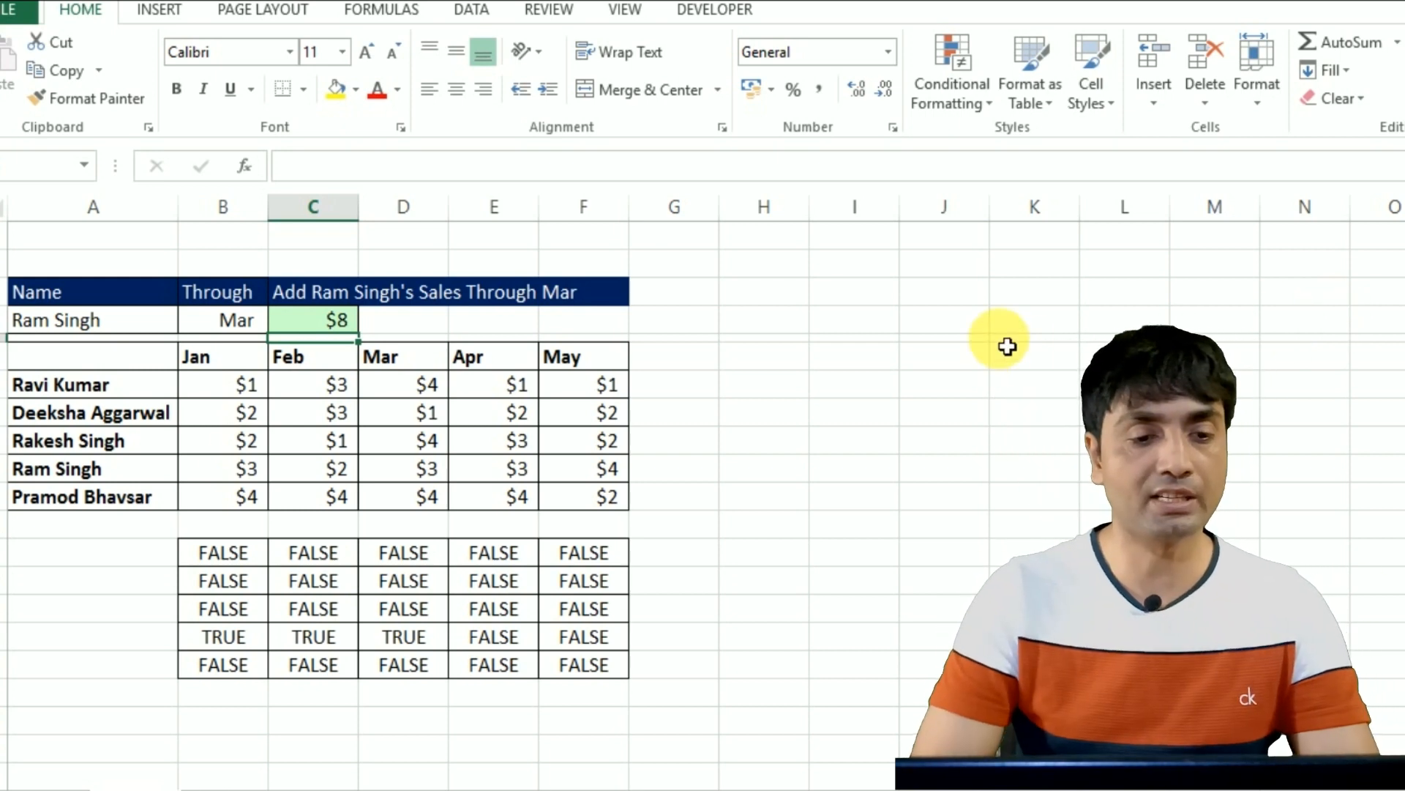
- Convert the sales figures in B7:F11 to static values by pasting them over themselves as values
click(227, 381)
key(ctrl+shift+Right)
key(ctrl+shift+Down)
key(ctrl+c)
key(ctrl+alt+v)
key(f)
key(v)
key(Return)
key(Escape)
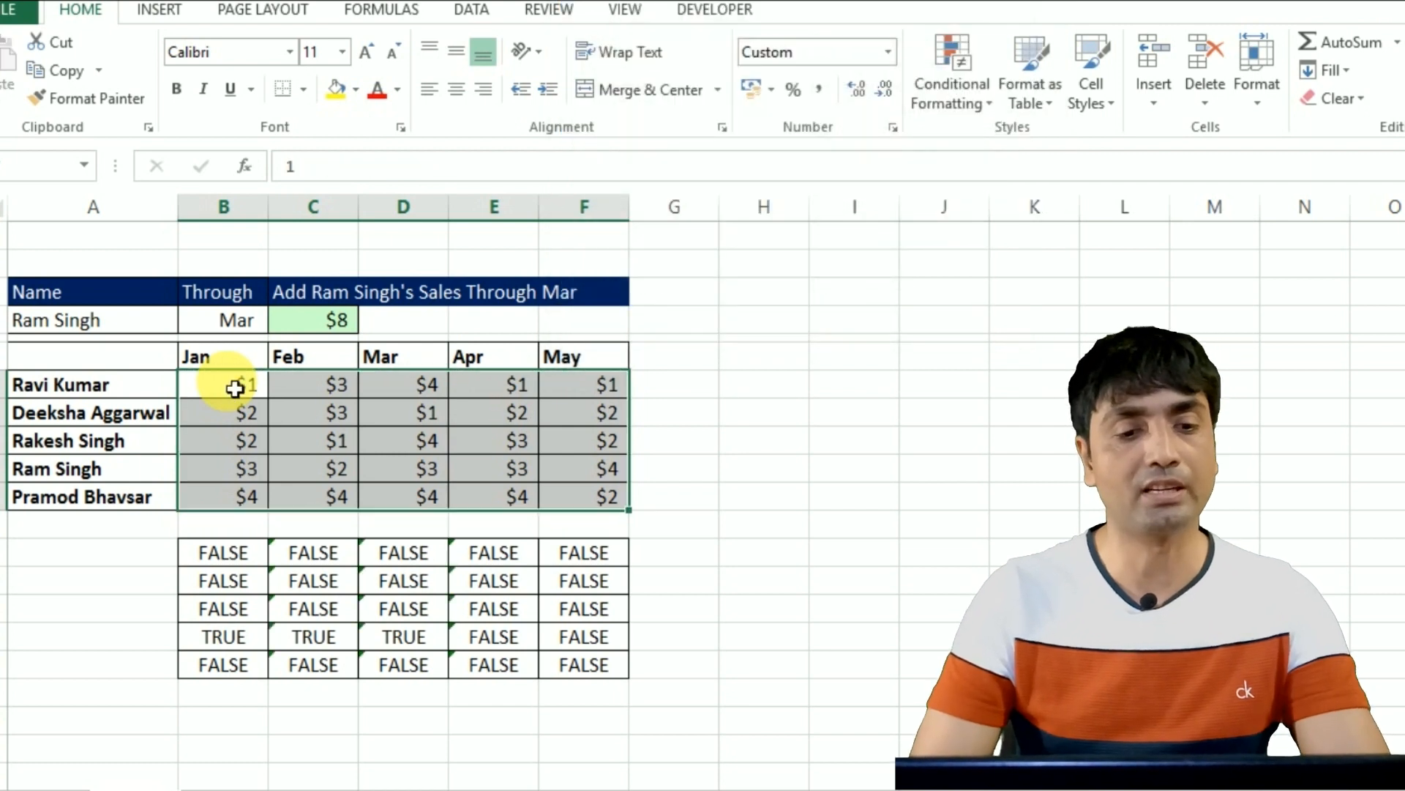
key(Right)
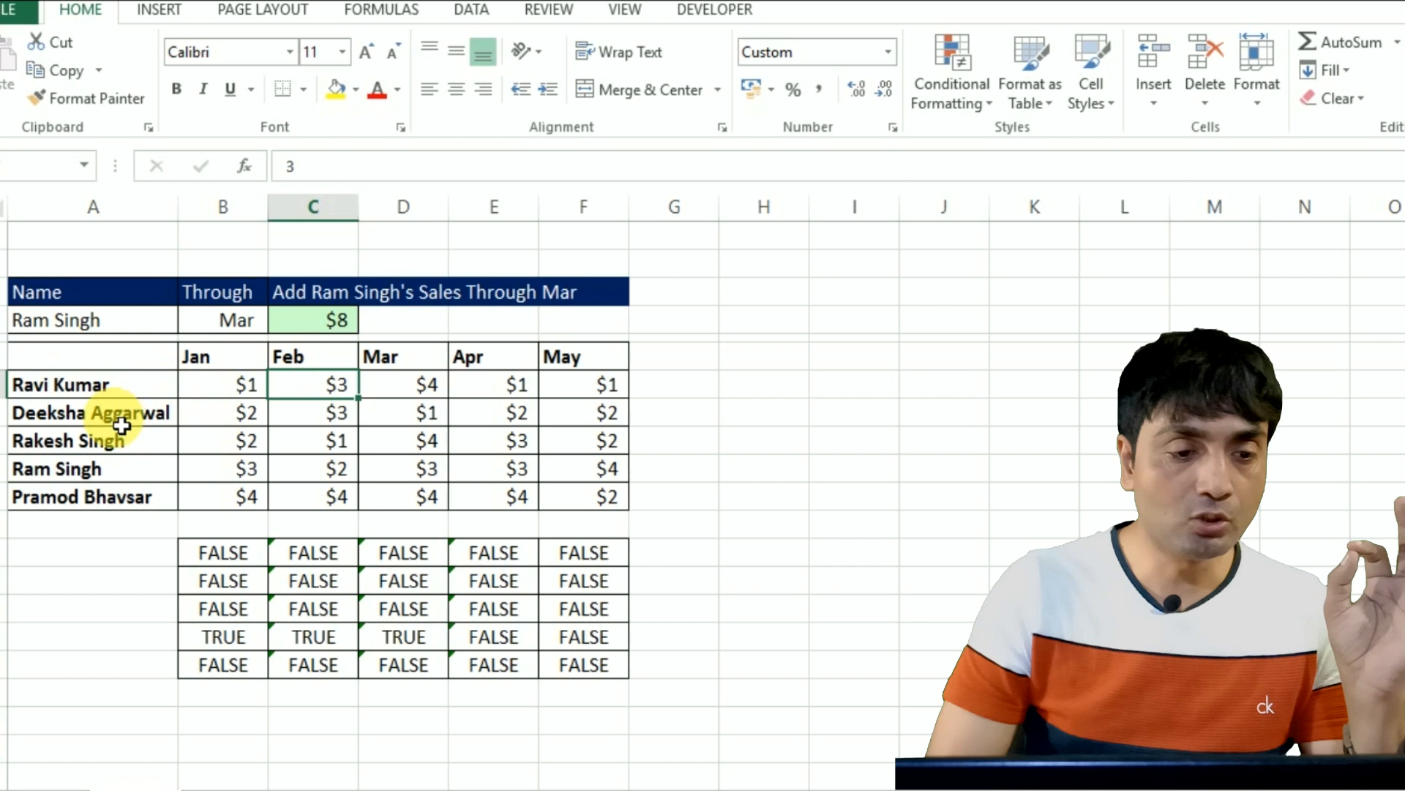
- Test the formula by switching the Name cell to the first salesperson in the list, and to the second one
click(164, 319)
click(190, 323)
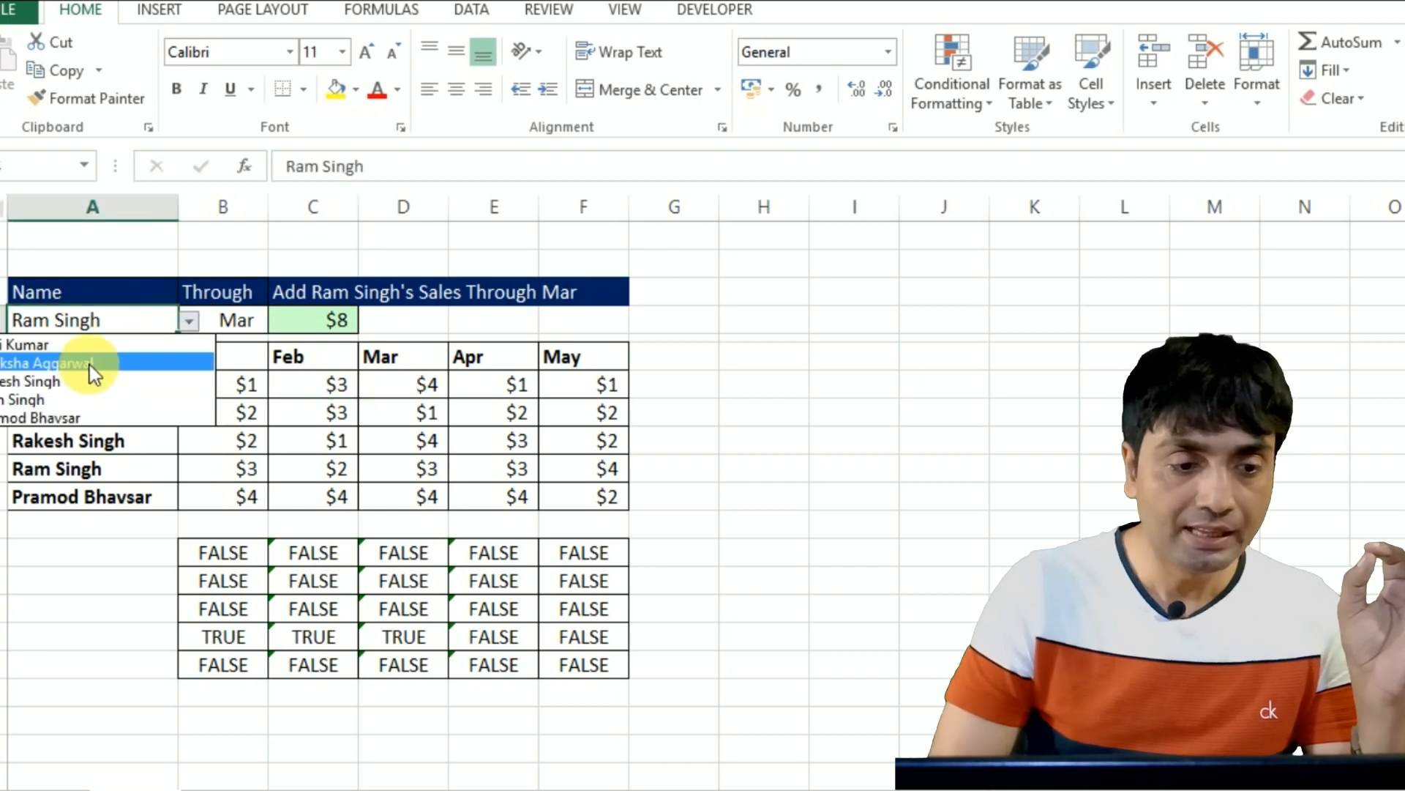
click(81, 346)
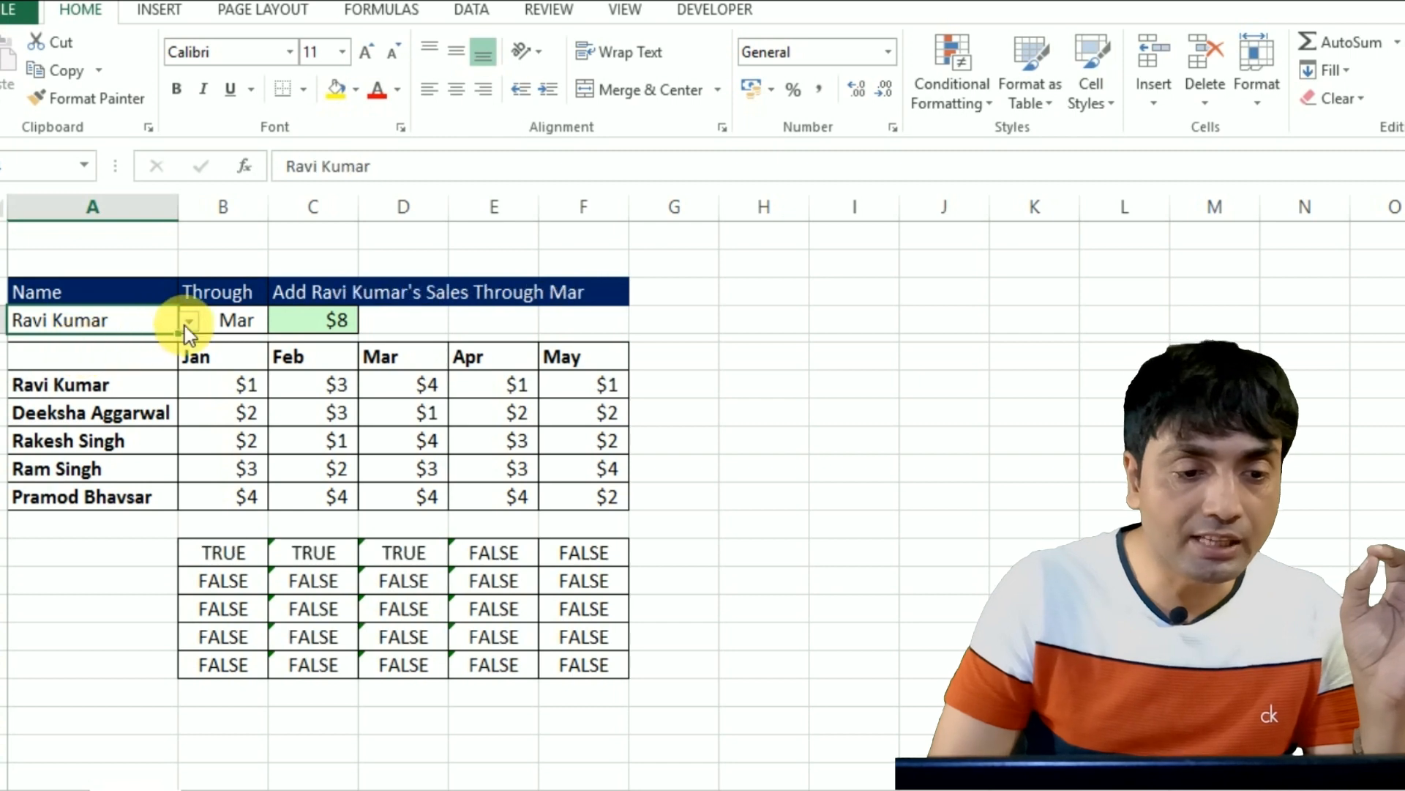
click(188, 322)
click(112, 363)
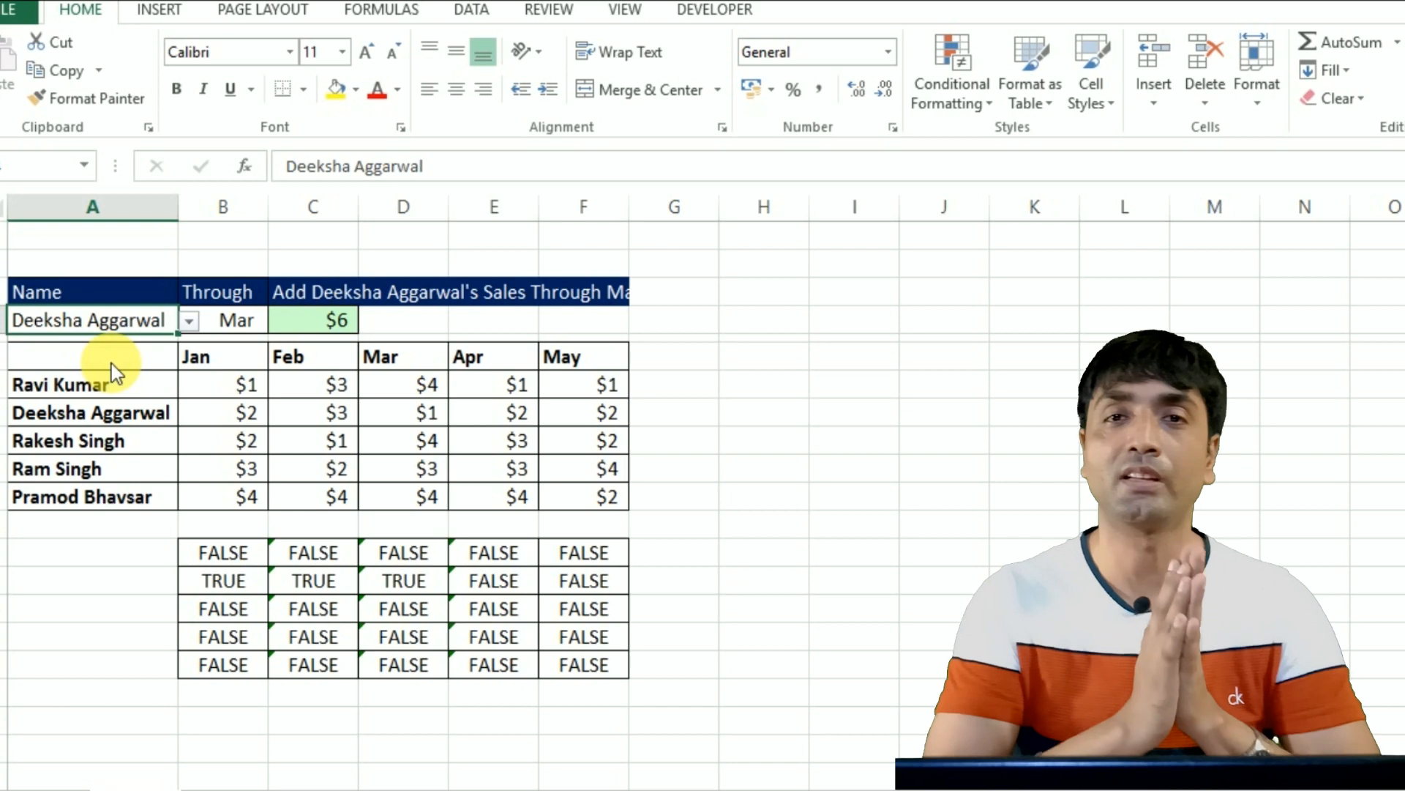
- Start an INDEX formula in D4 with the absolute range $B$7:$F$11 as its array
click(407, 332)
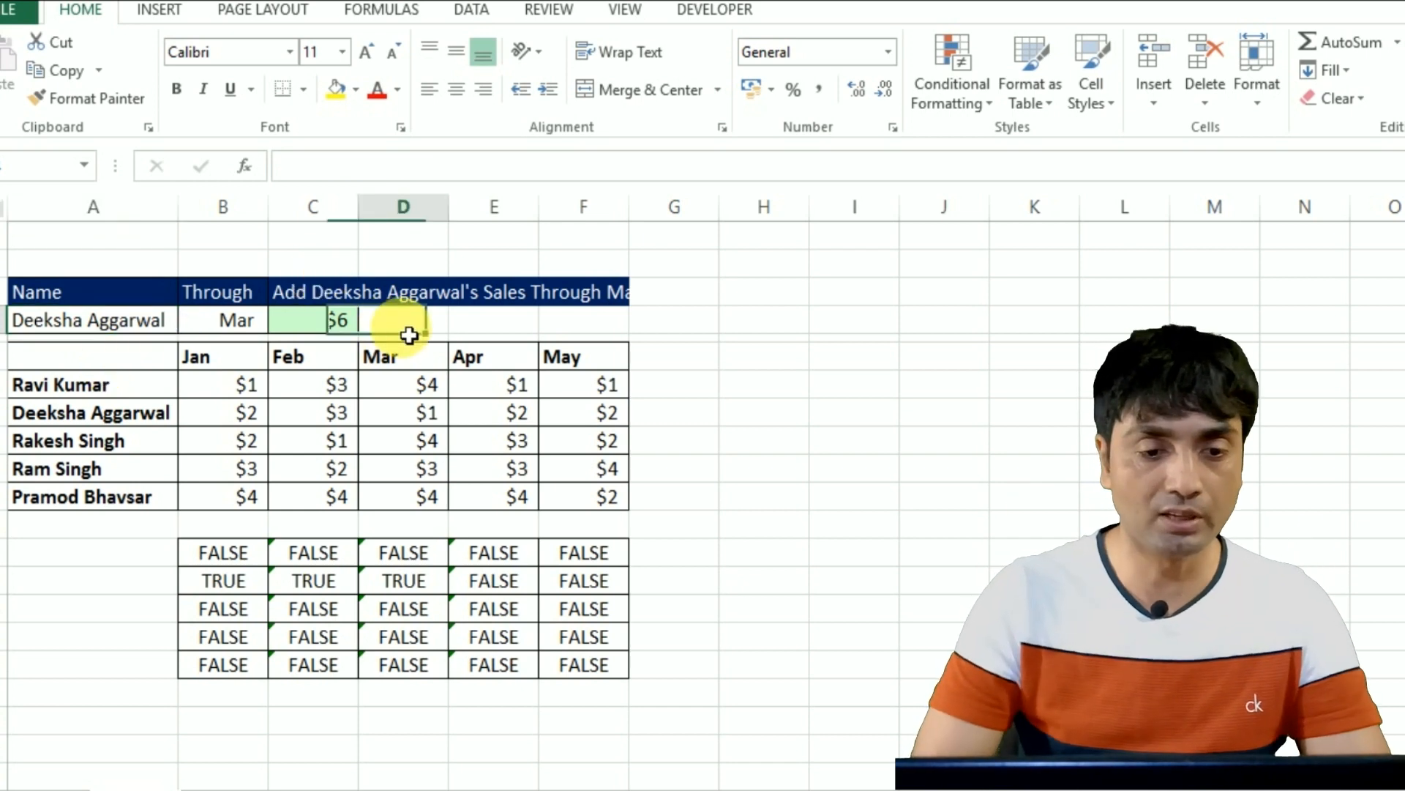
text(=)
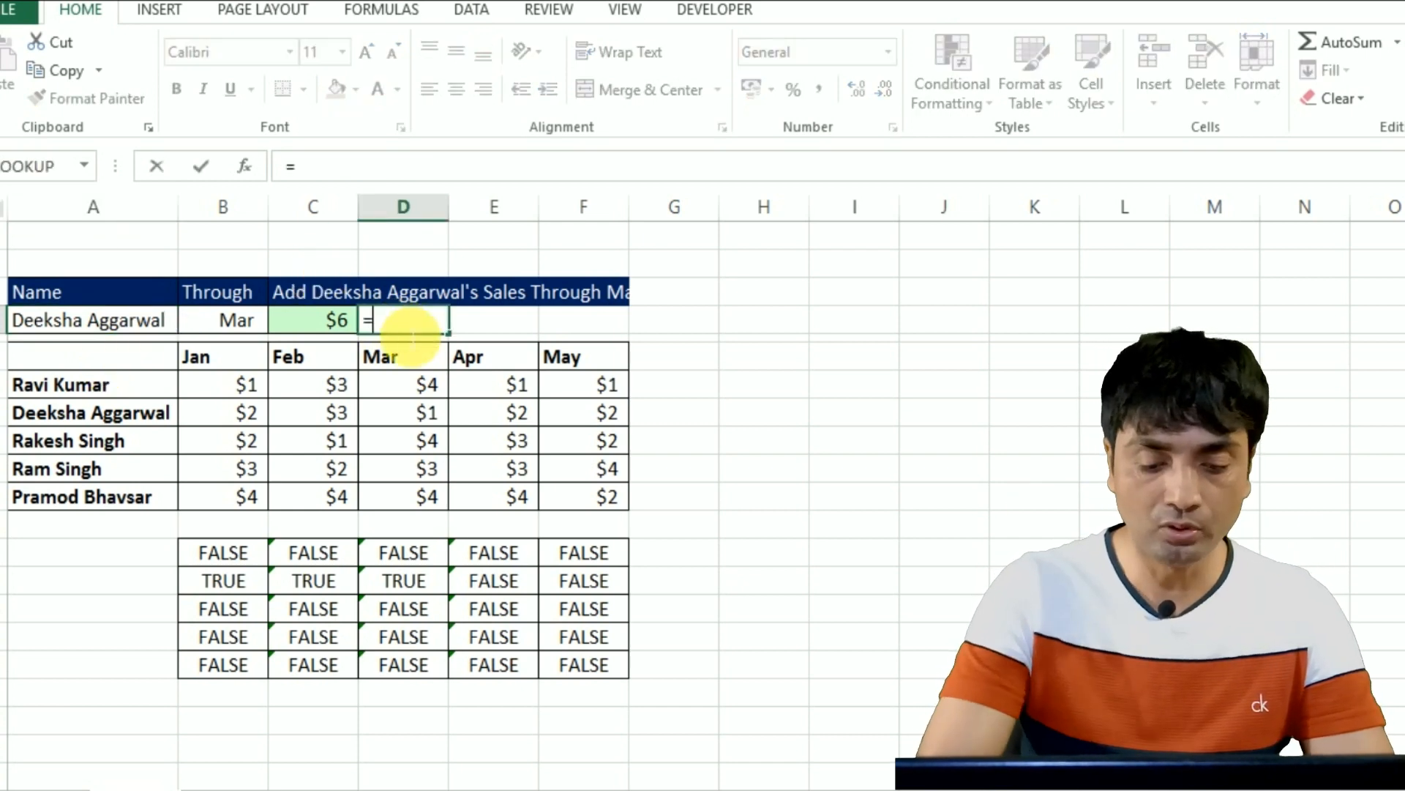
text(inde)
key(Tab)
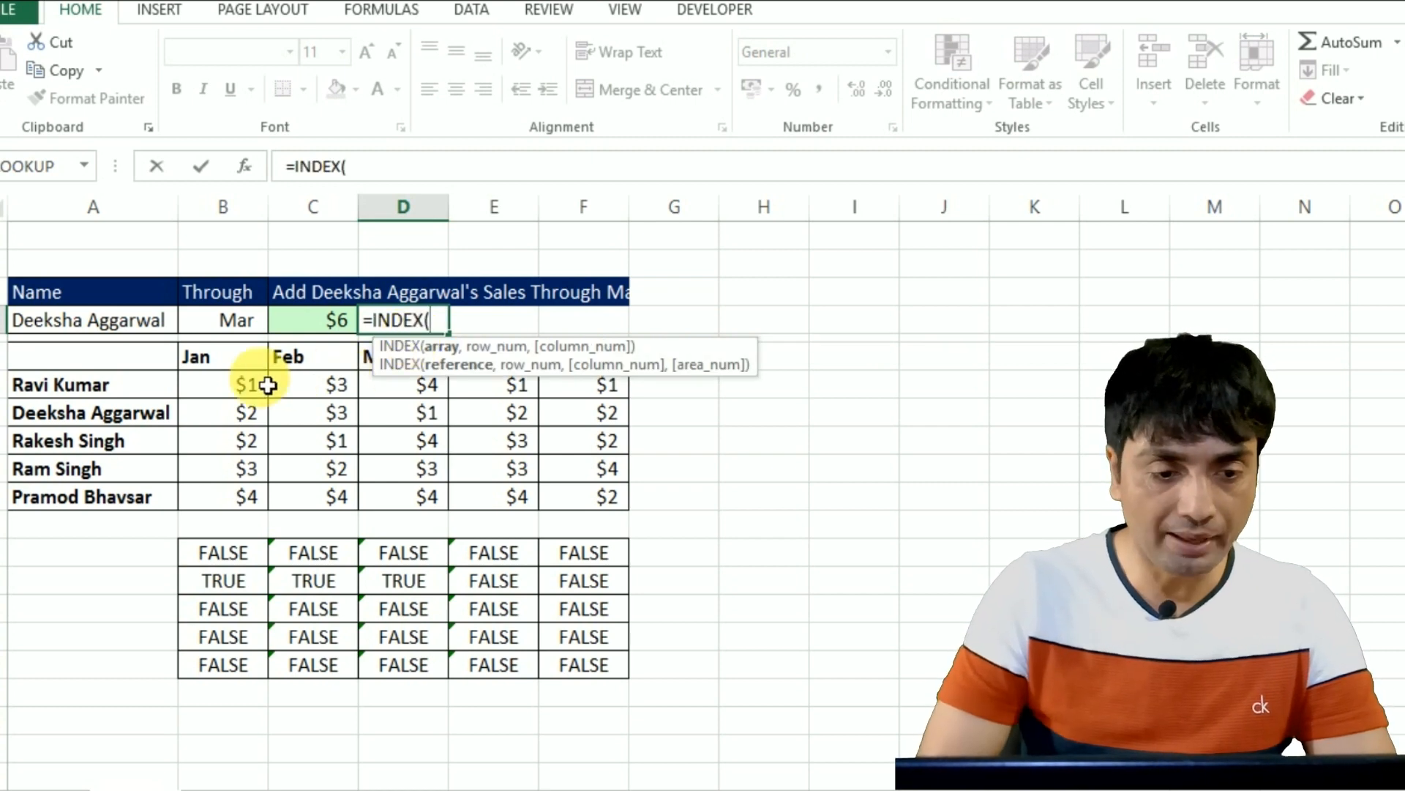
drag(225, 386, 588, 496)
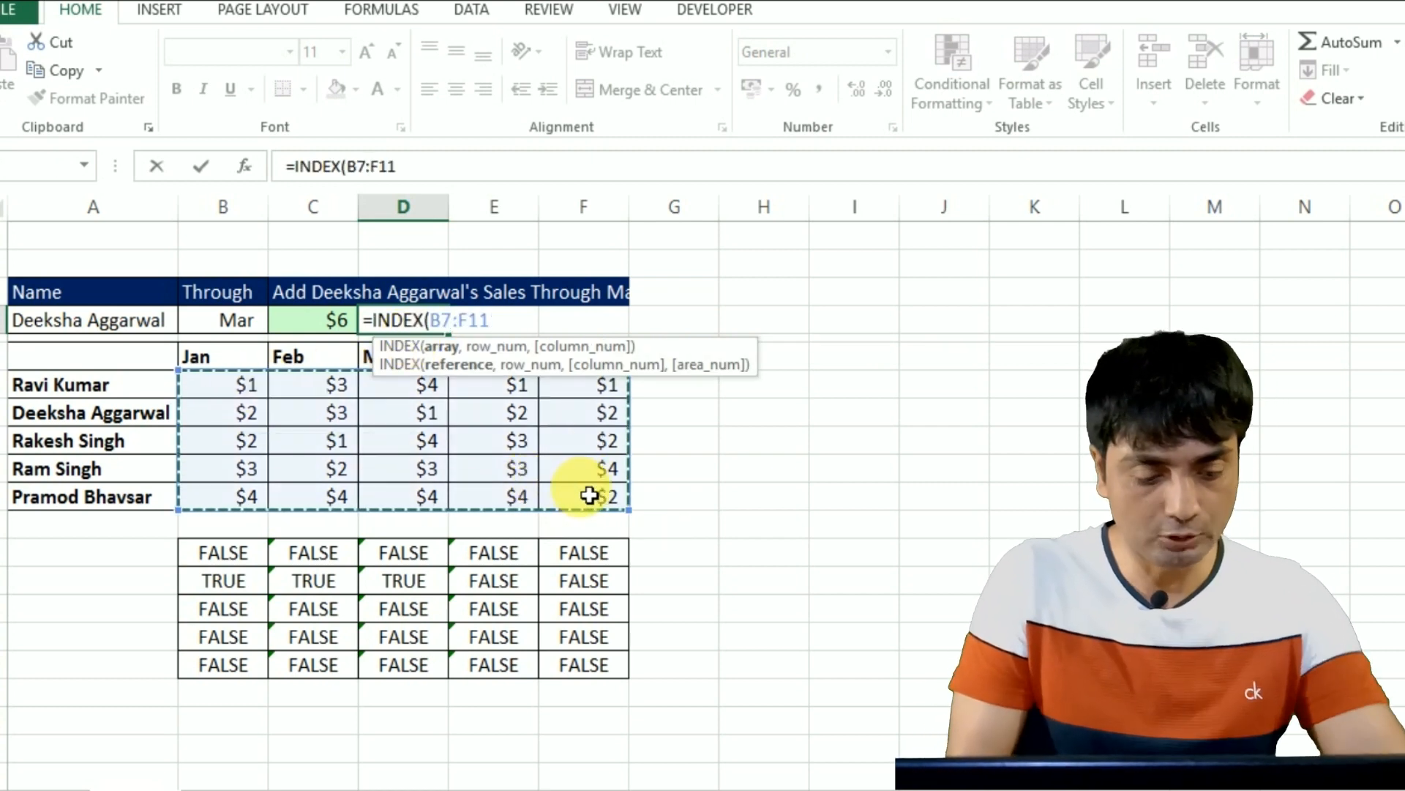
key(F4)
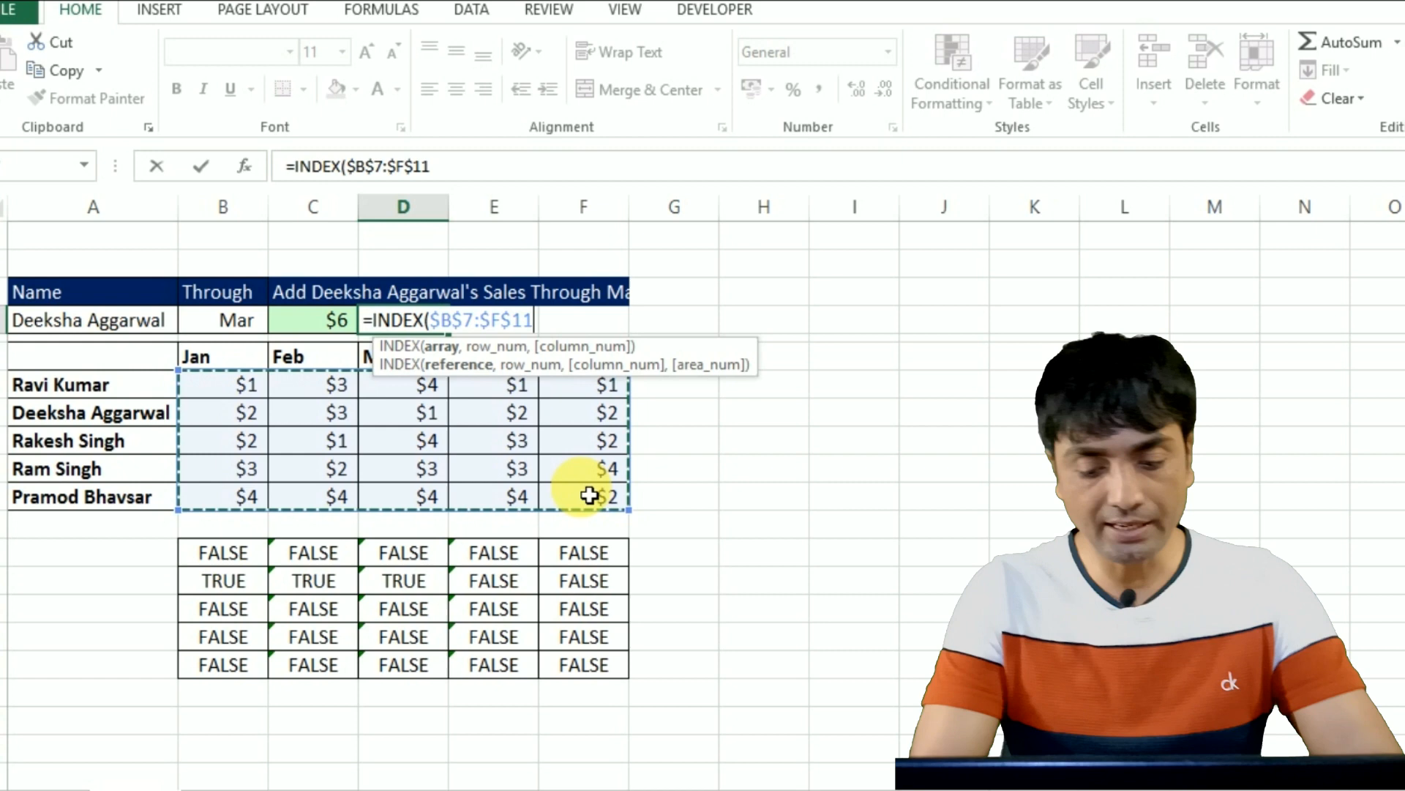
- Add MATCH(A4,$A$7:$A$11,0) as the row argument of the INDEX formula in D4
text(,MATCH()
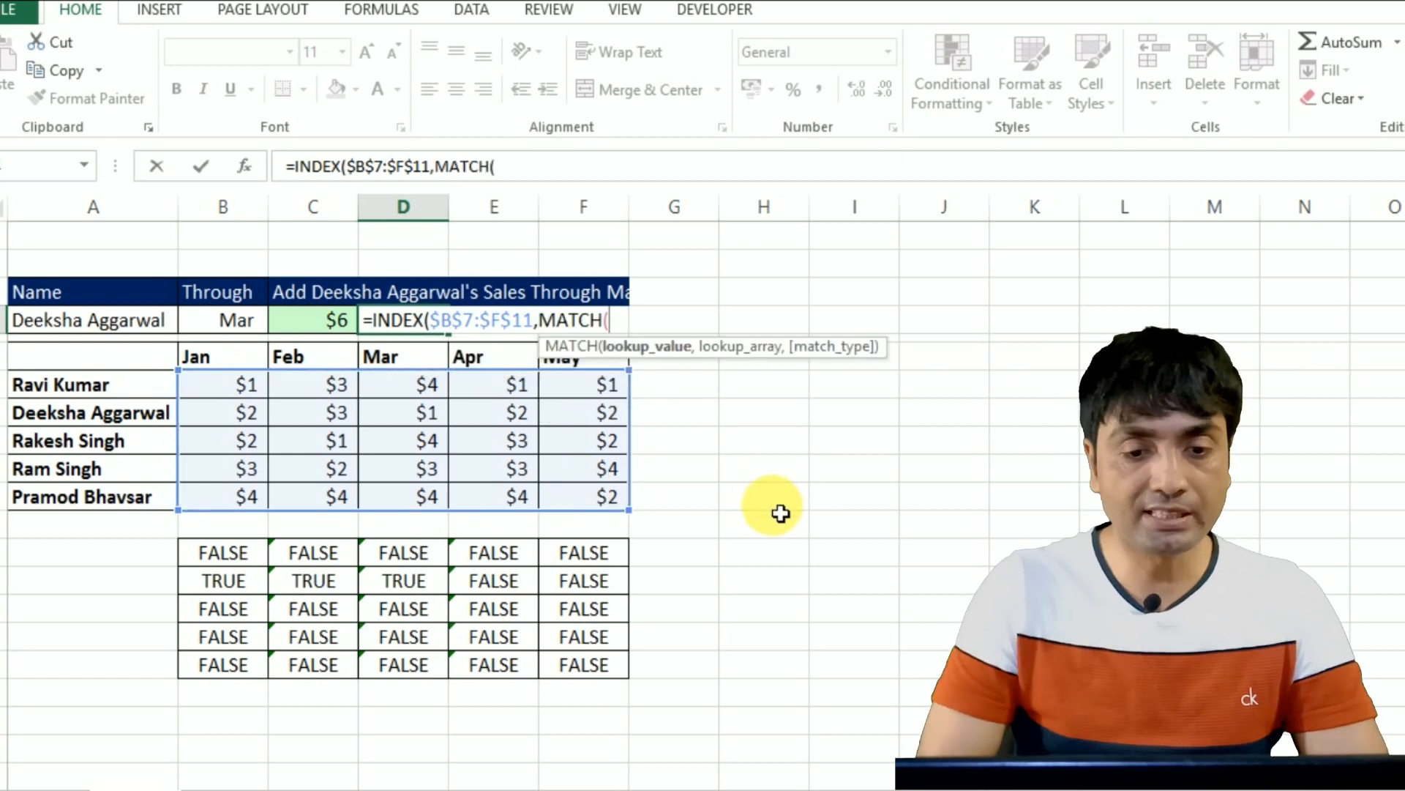
click(143, 330)
text(,)
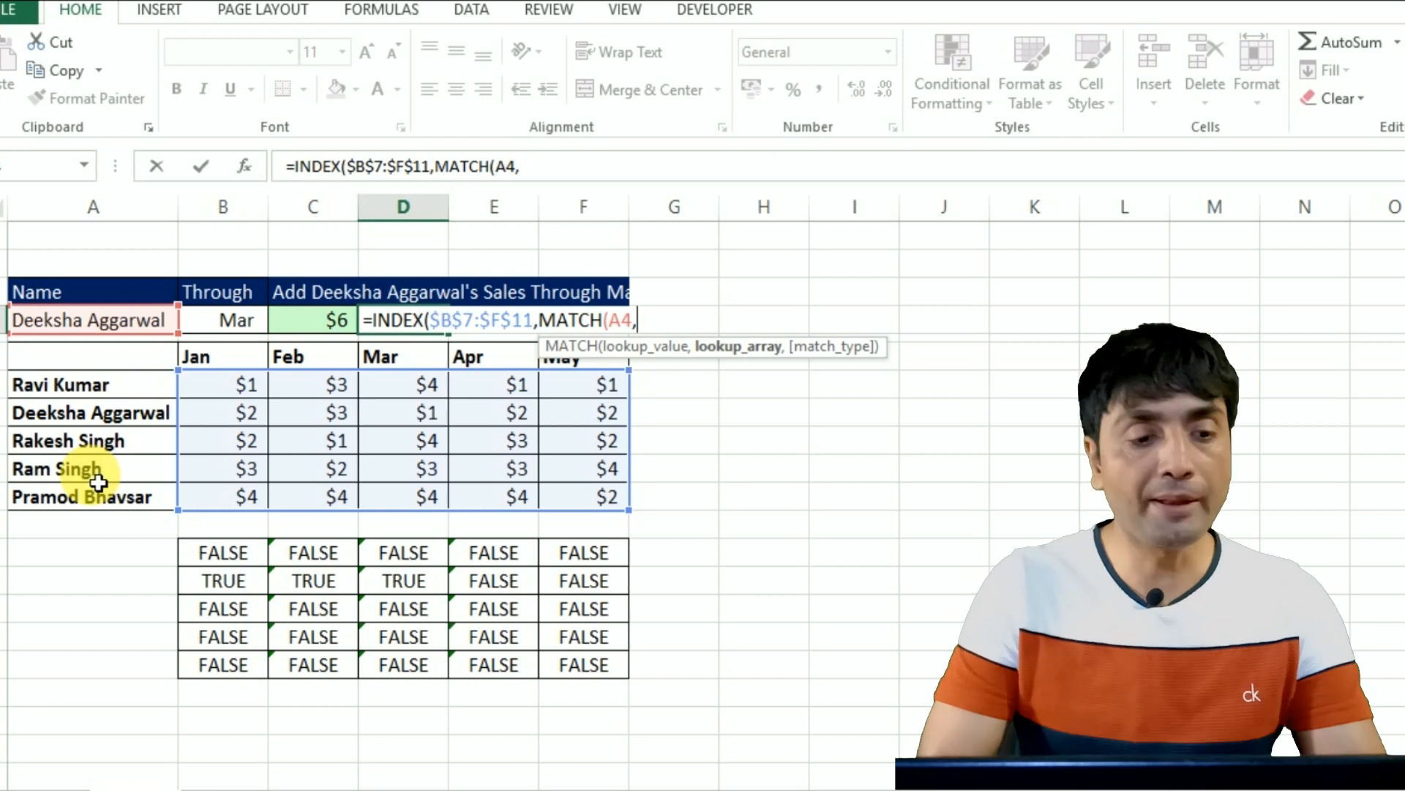
drag(69, 382, 80, 500)
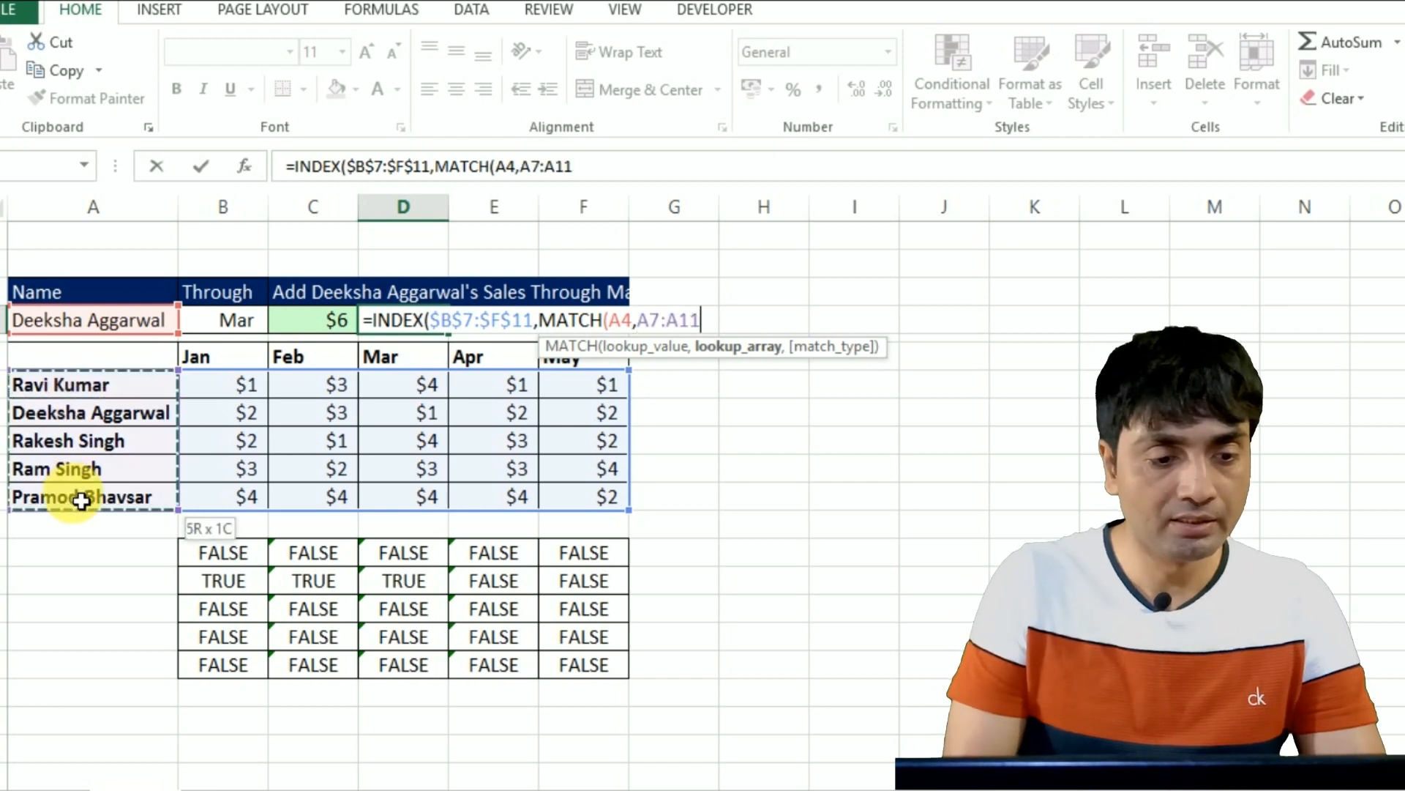
key(F4)
text(,0),mat)
- Add MATCH(B4,$B$6:$F$6,0) as the column argument, close the INDEX function and enter the formula in D4
key(Tab)
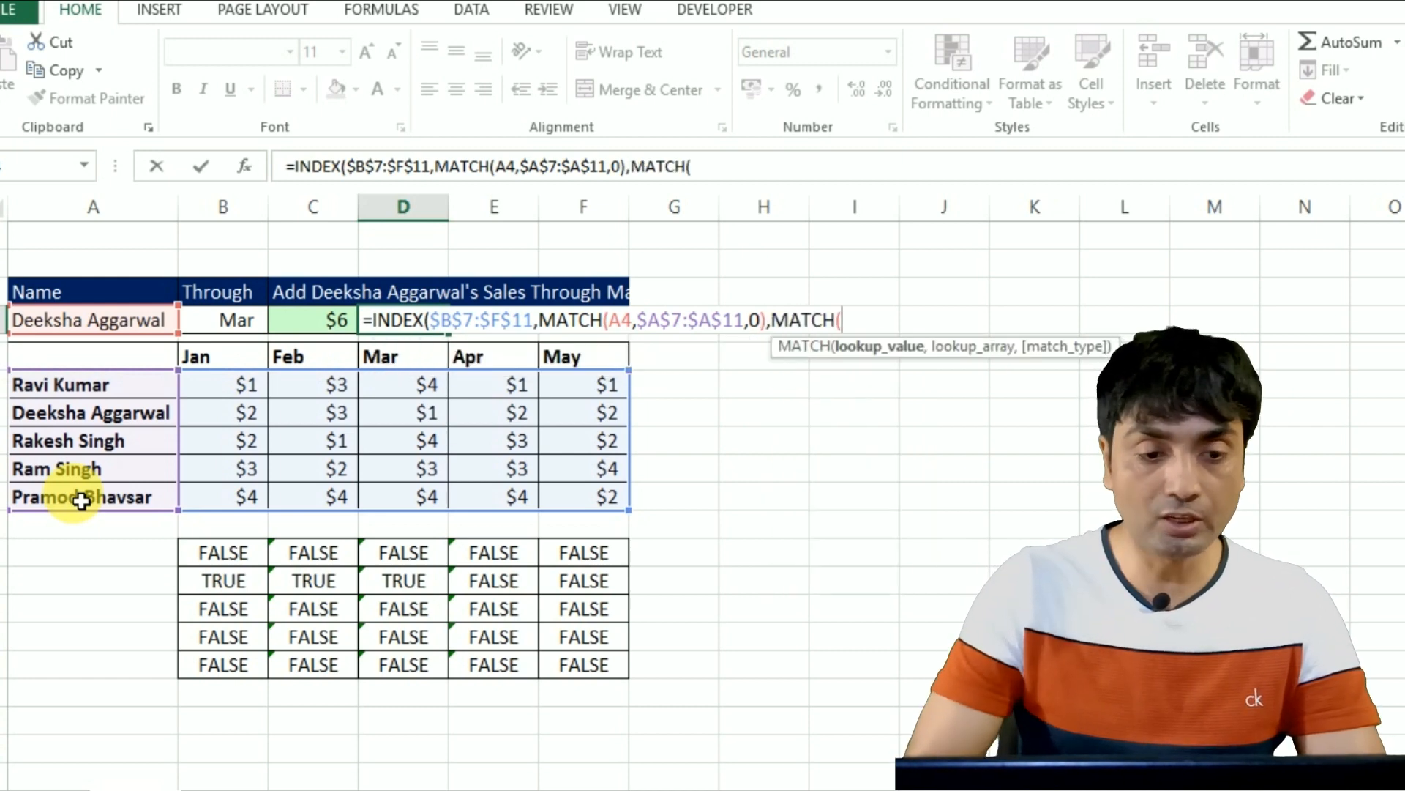
click(229, 328)
text(,)
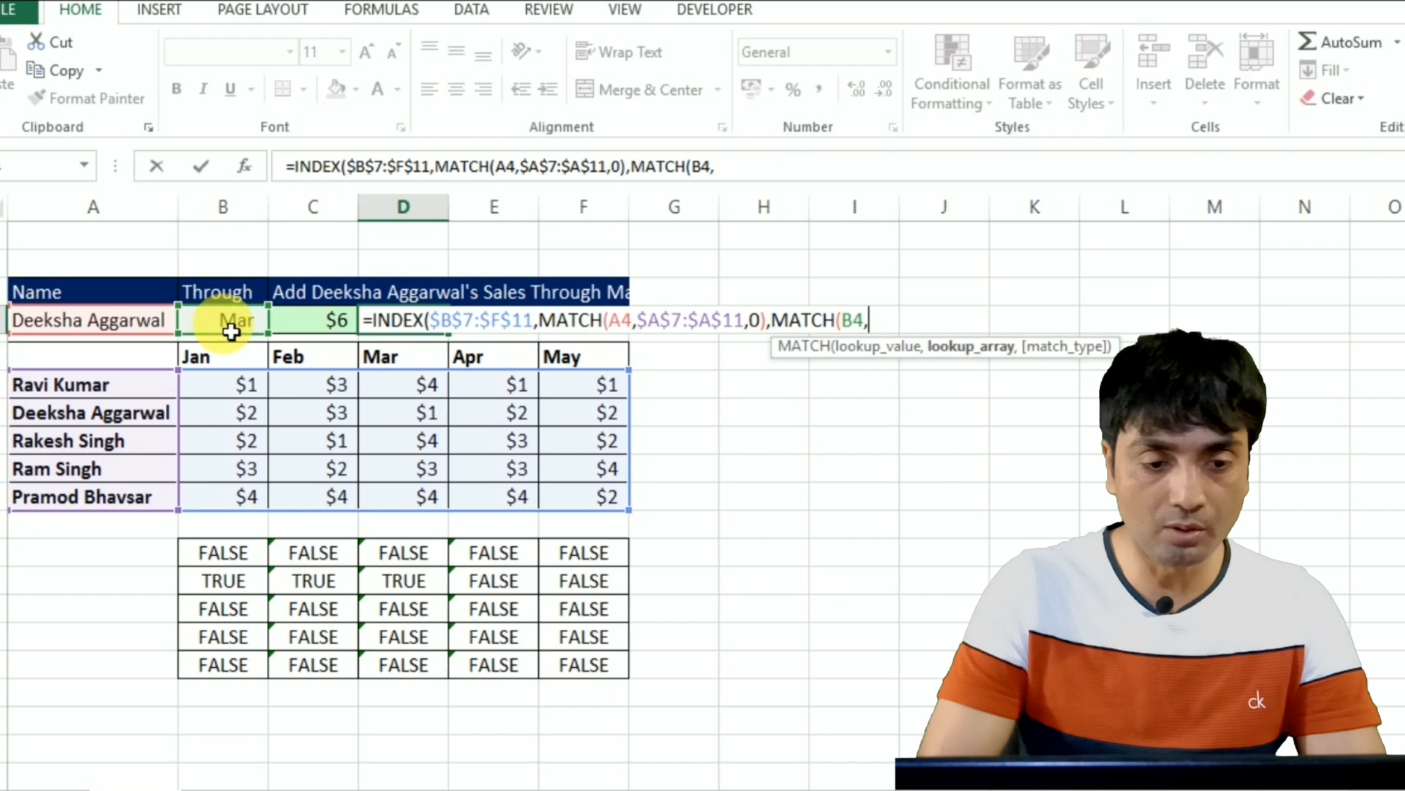
drag(229, 364, 584, 364)
key(F4)
text(,0)))
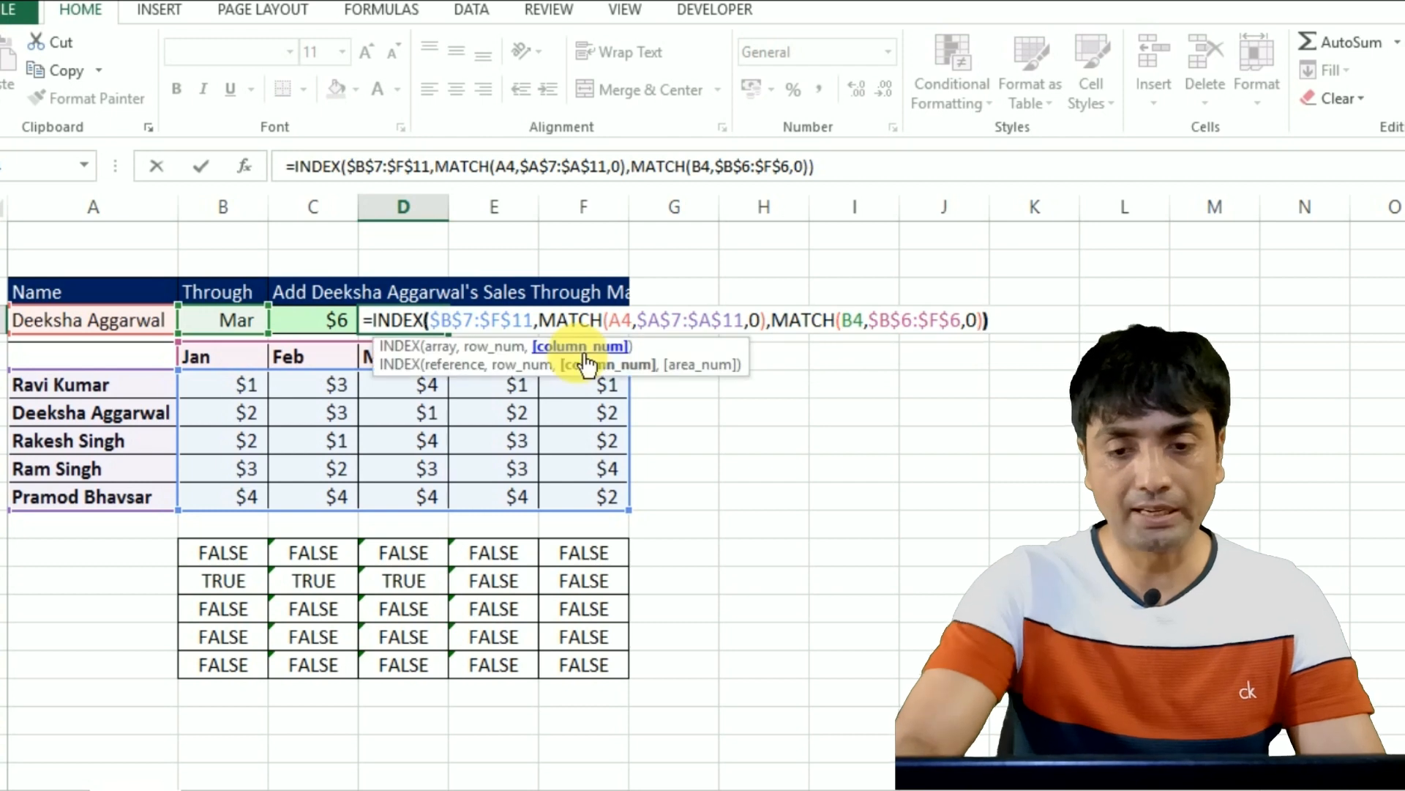
key(Return)
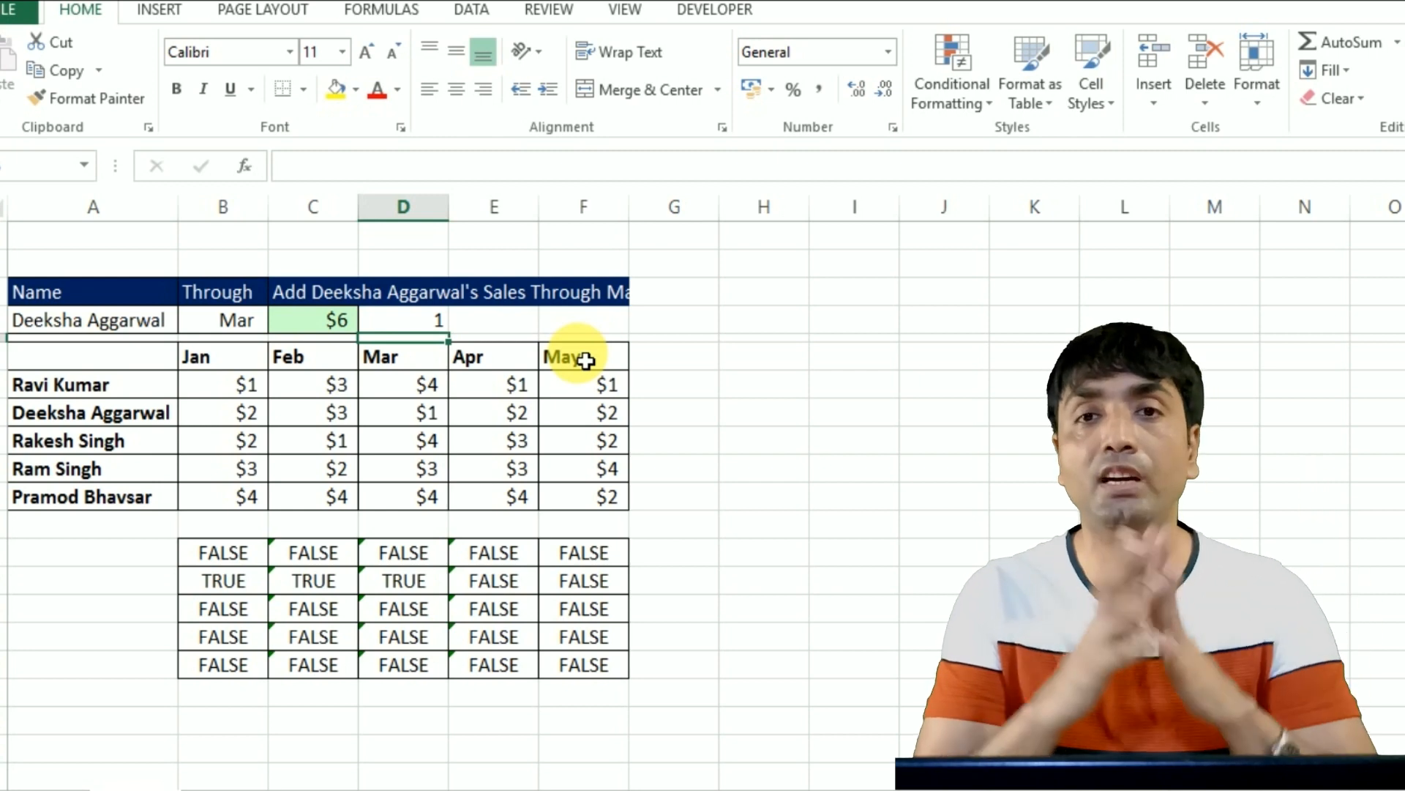
- Extend the D4 formula with a range operator (:) and a second INDEX using $A$7:$A$11 as its array
click(431, 434)
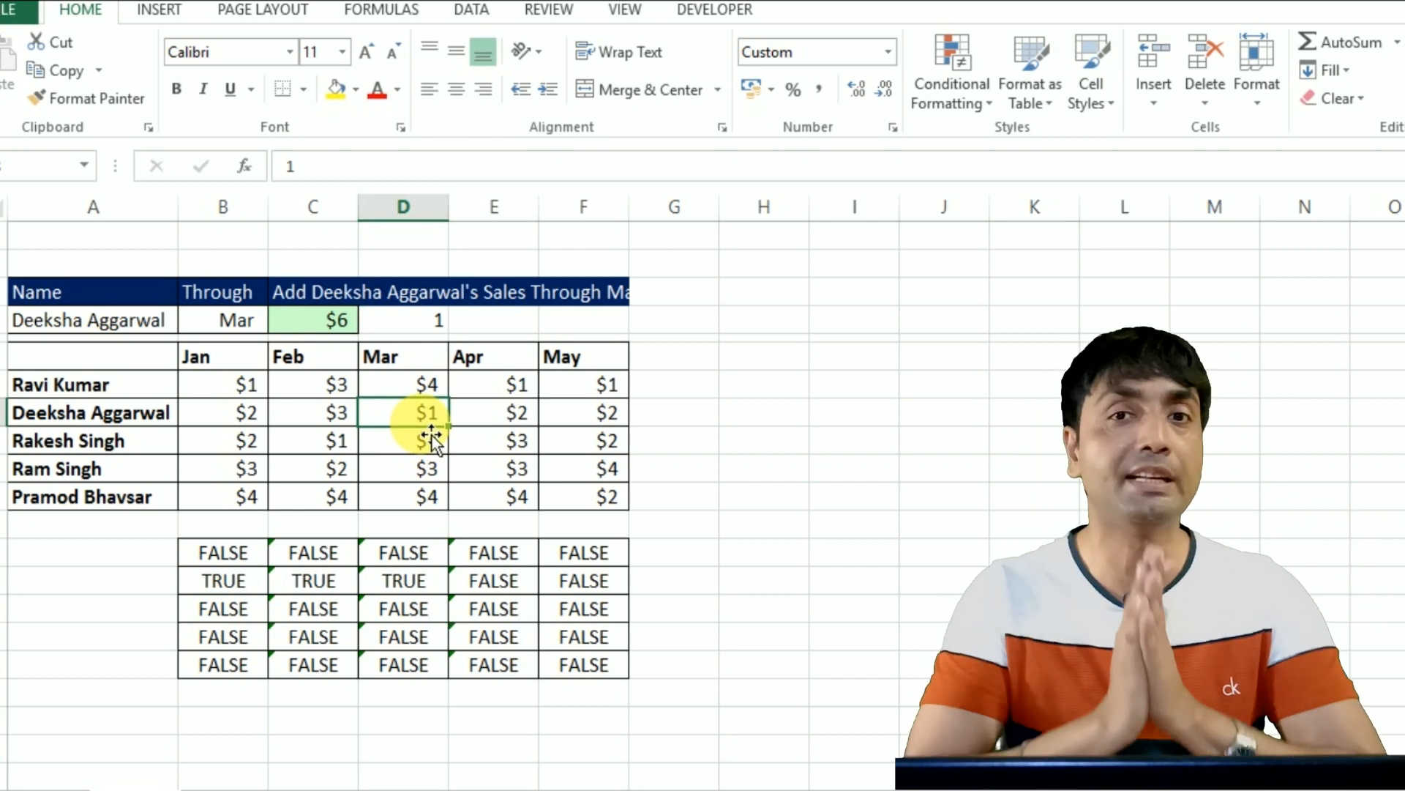
double_click(439, 326)
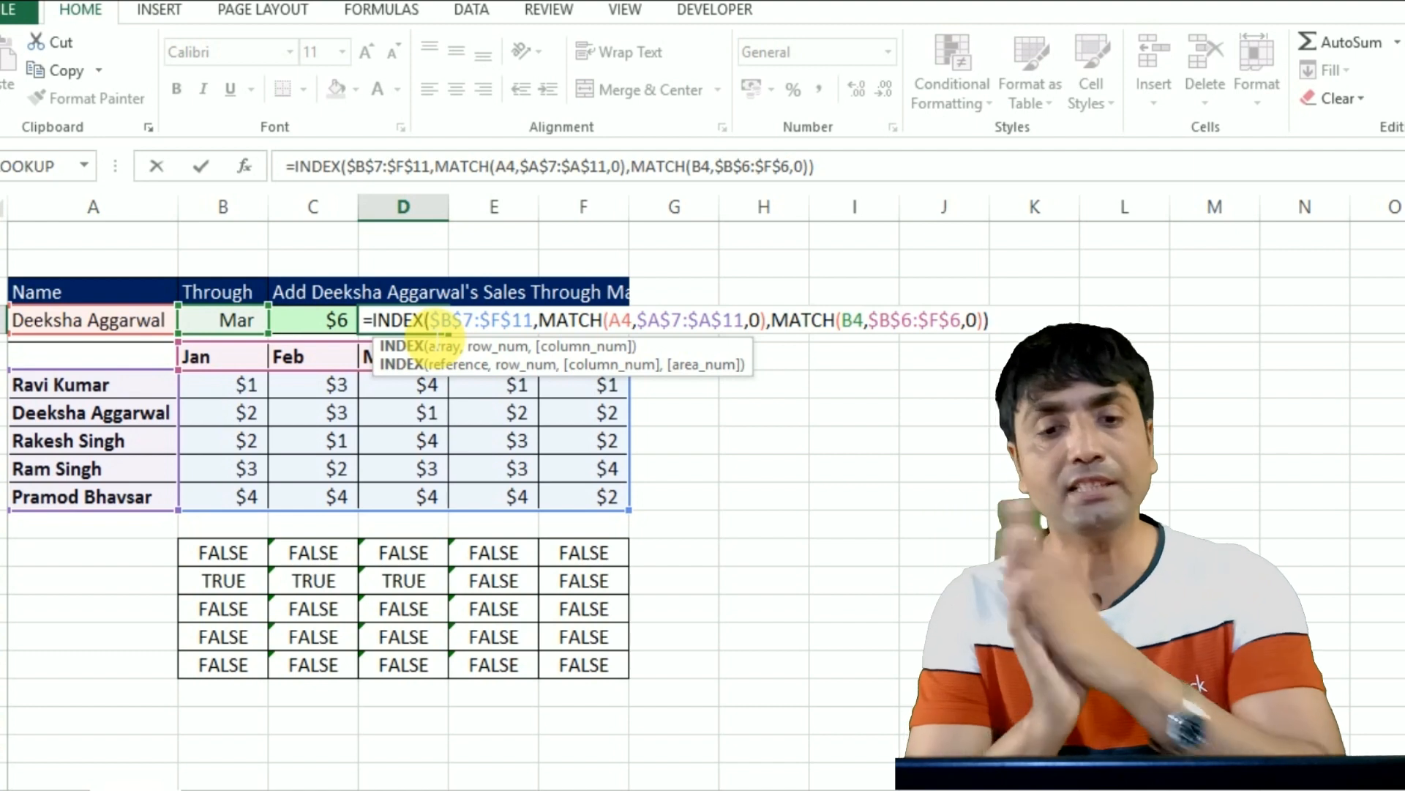
click(997, 321)
text(:)
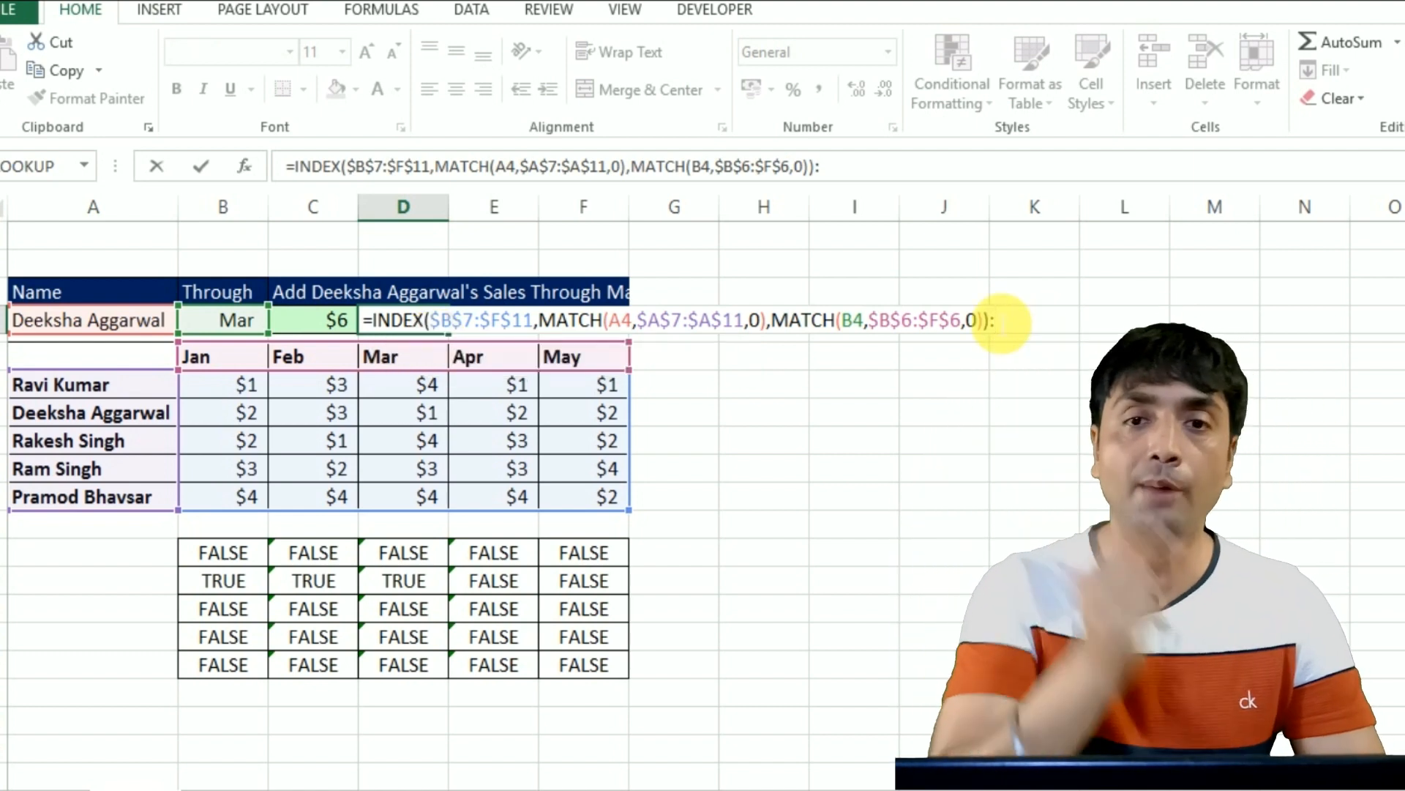
text(inde)
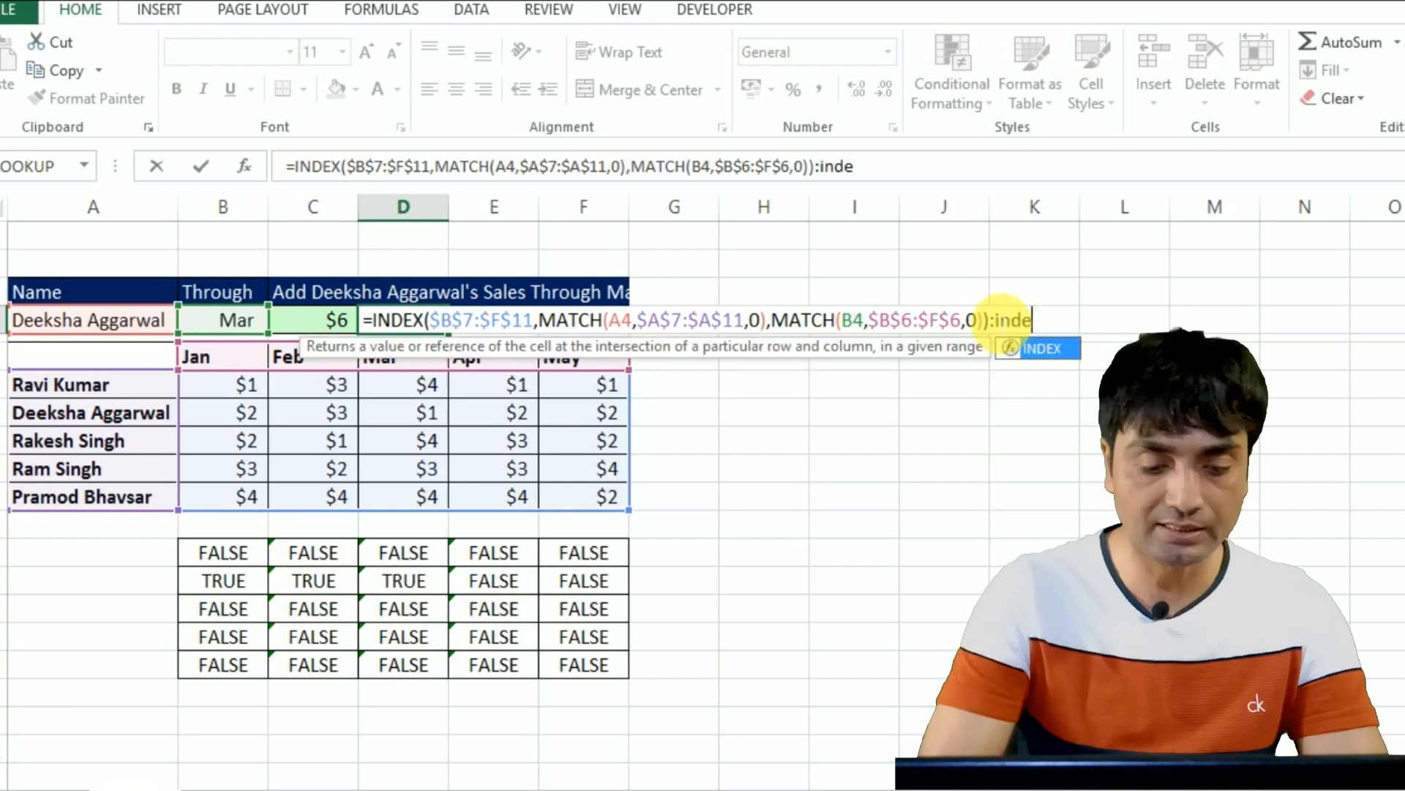
text(x)
key(Tab)
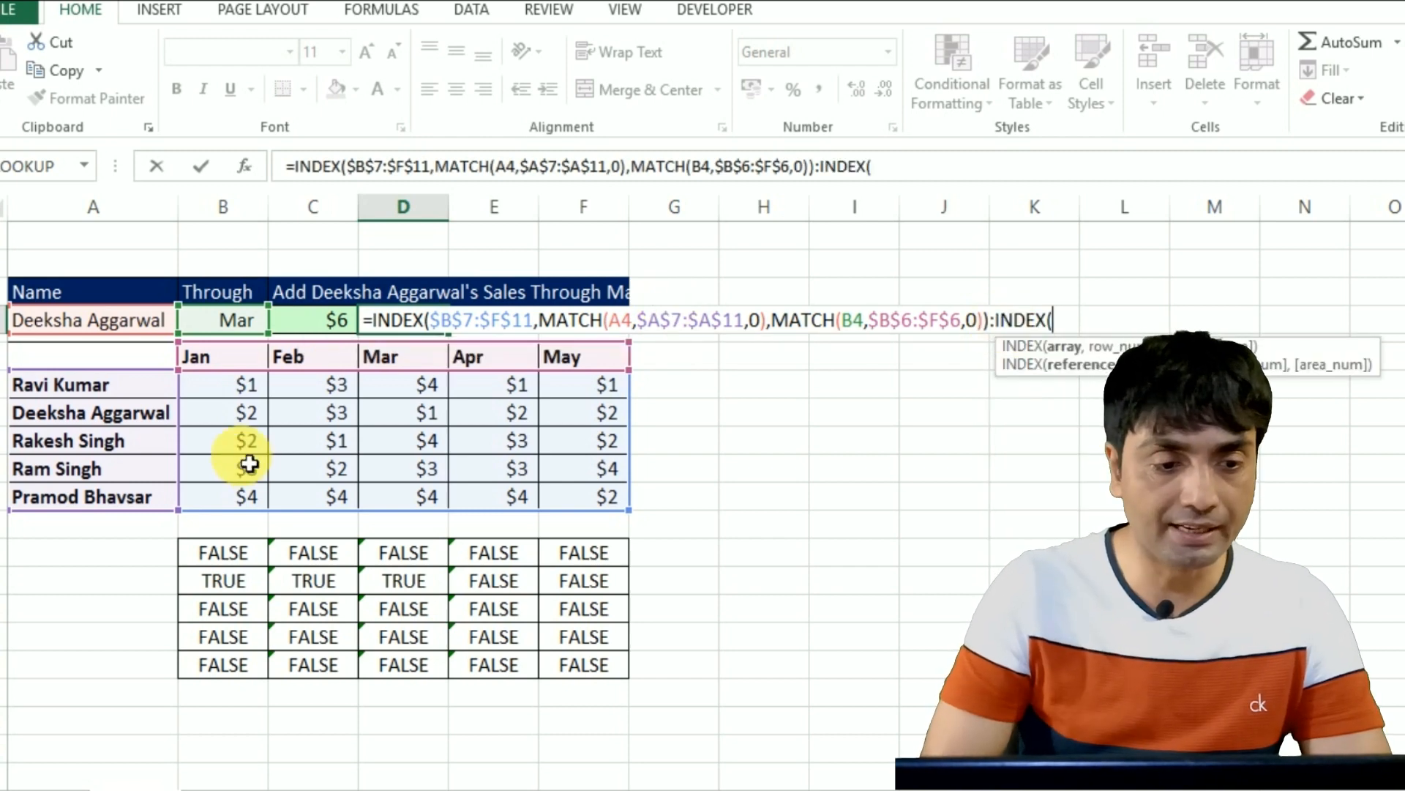
drag(120, 384, 144, 500)
key(F4)
text(,)
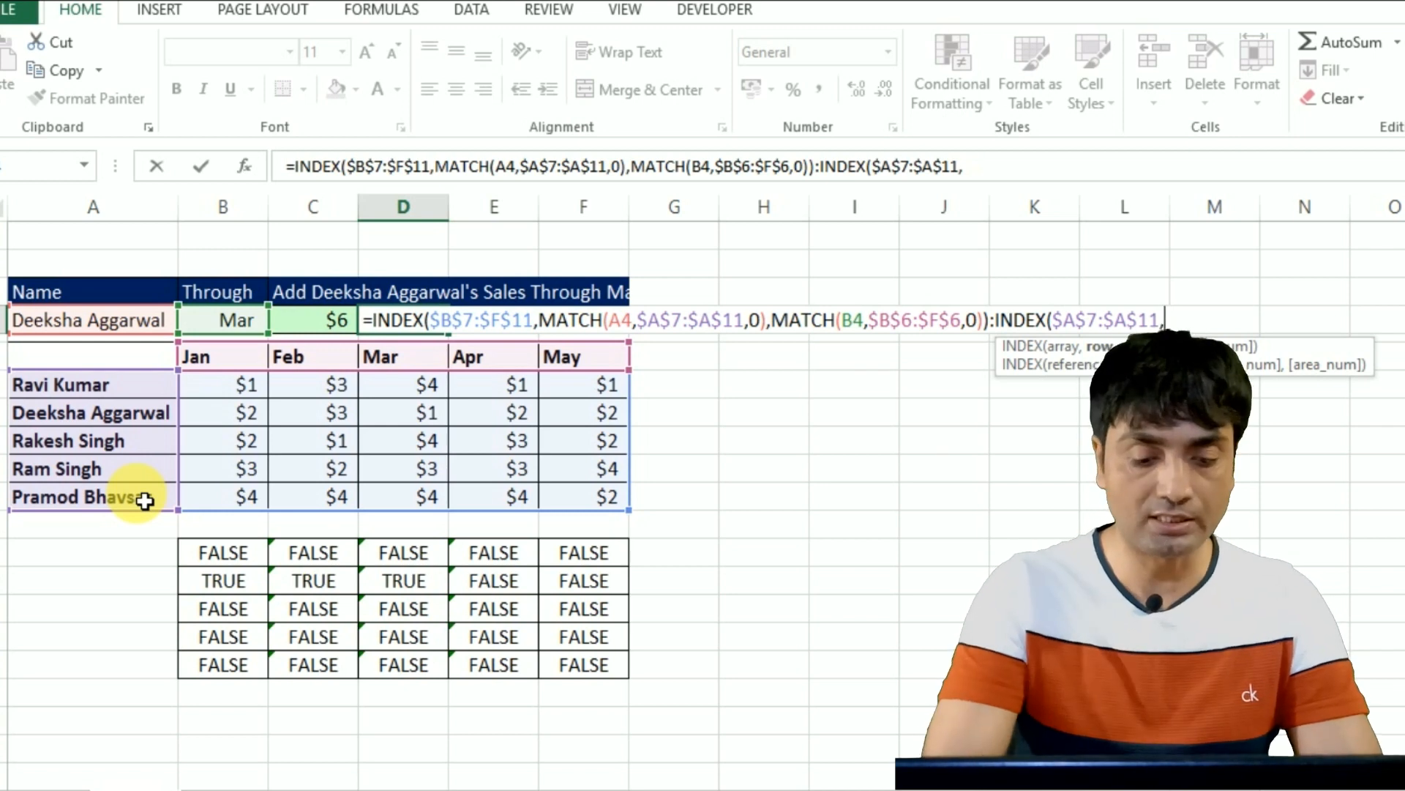
- Add MATCH(A4,$A$7:$A$11,0) as the second INDEX's row argument and close that INDEX function
text(ma)
key(Tab)
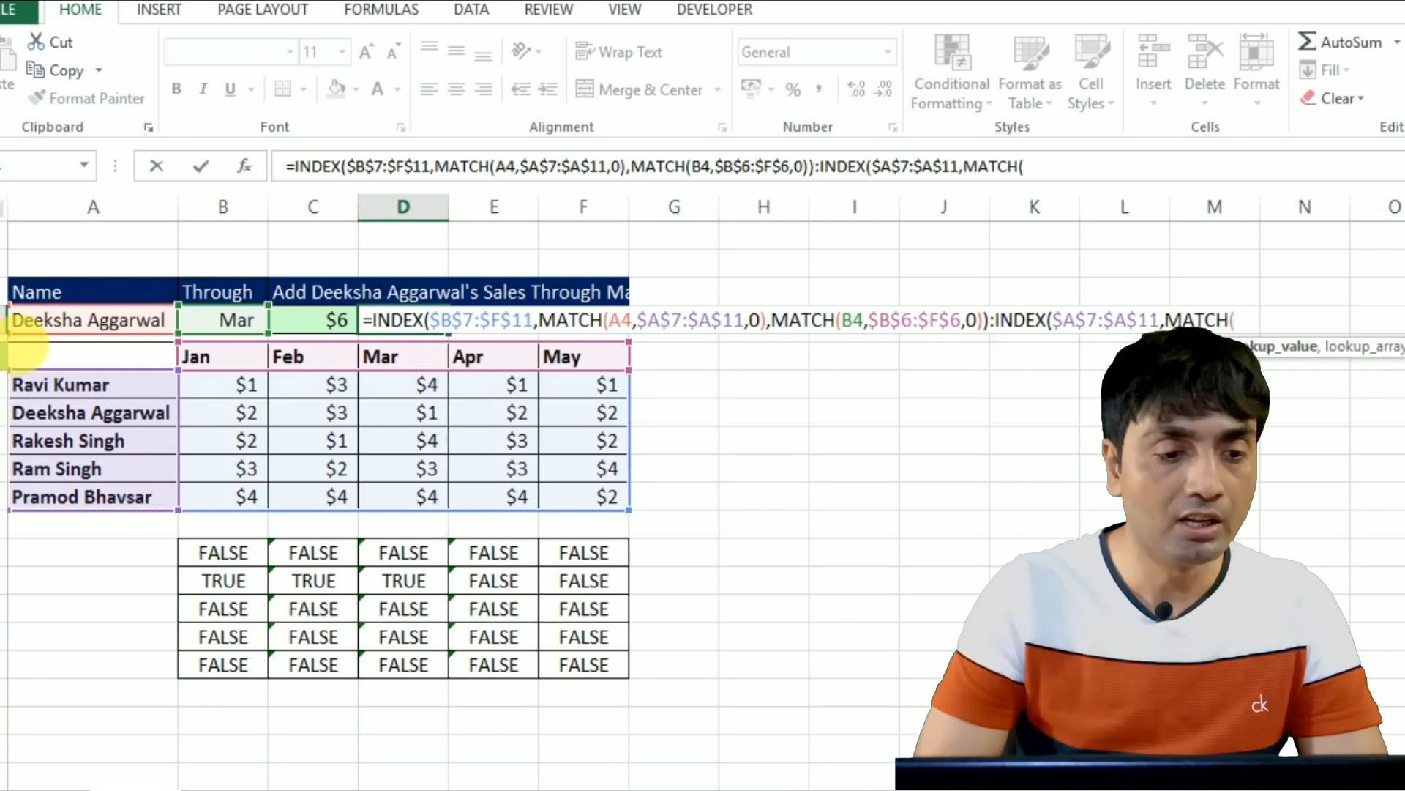
click(90, 325)
text(,)
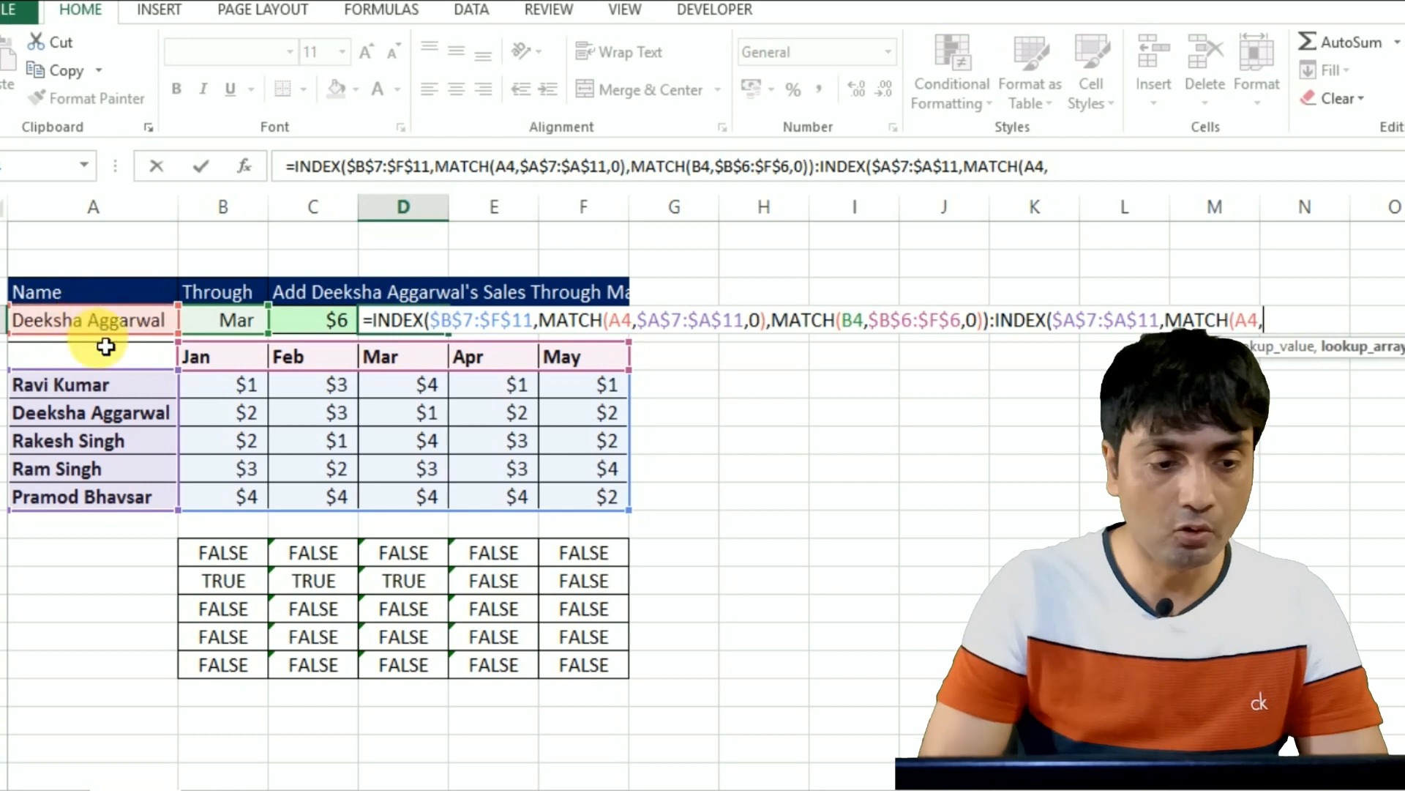
drag(119, 386, 114, 505)
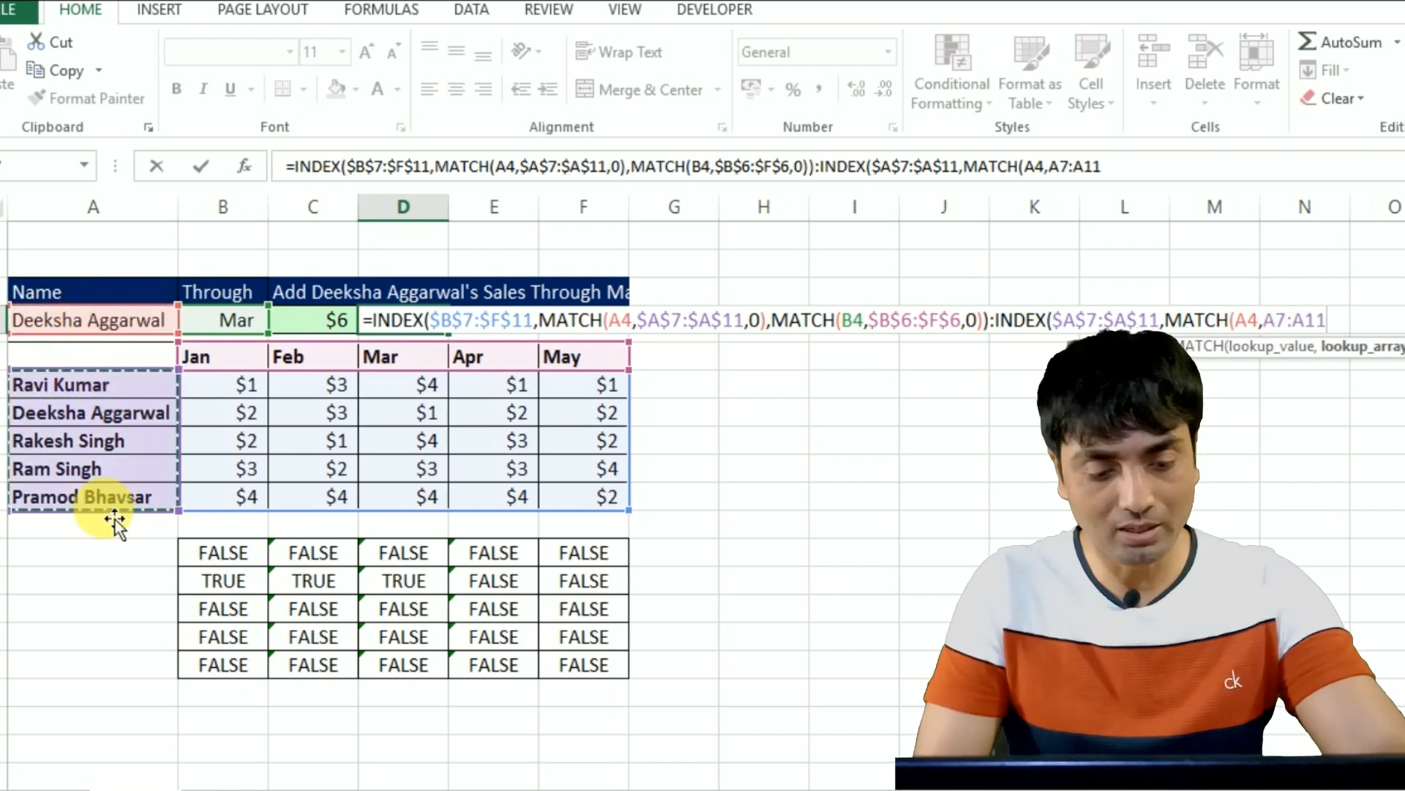
key(F4)
text(,0)
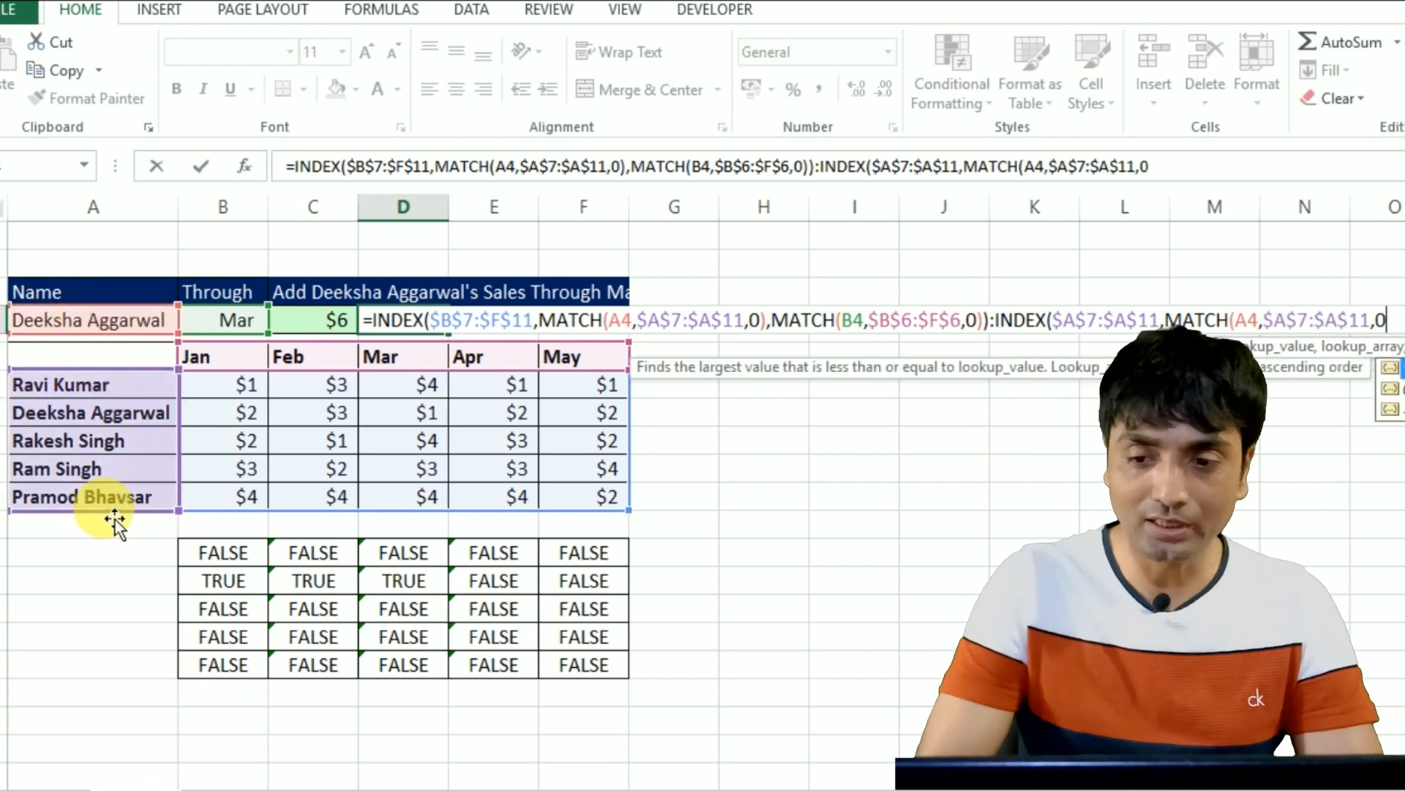
text())
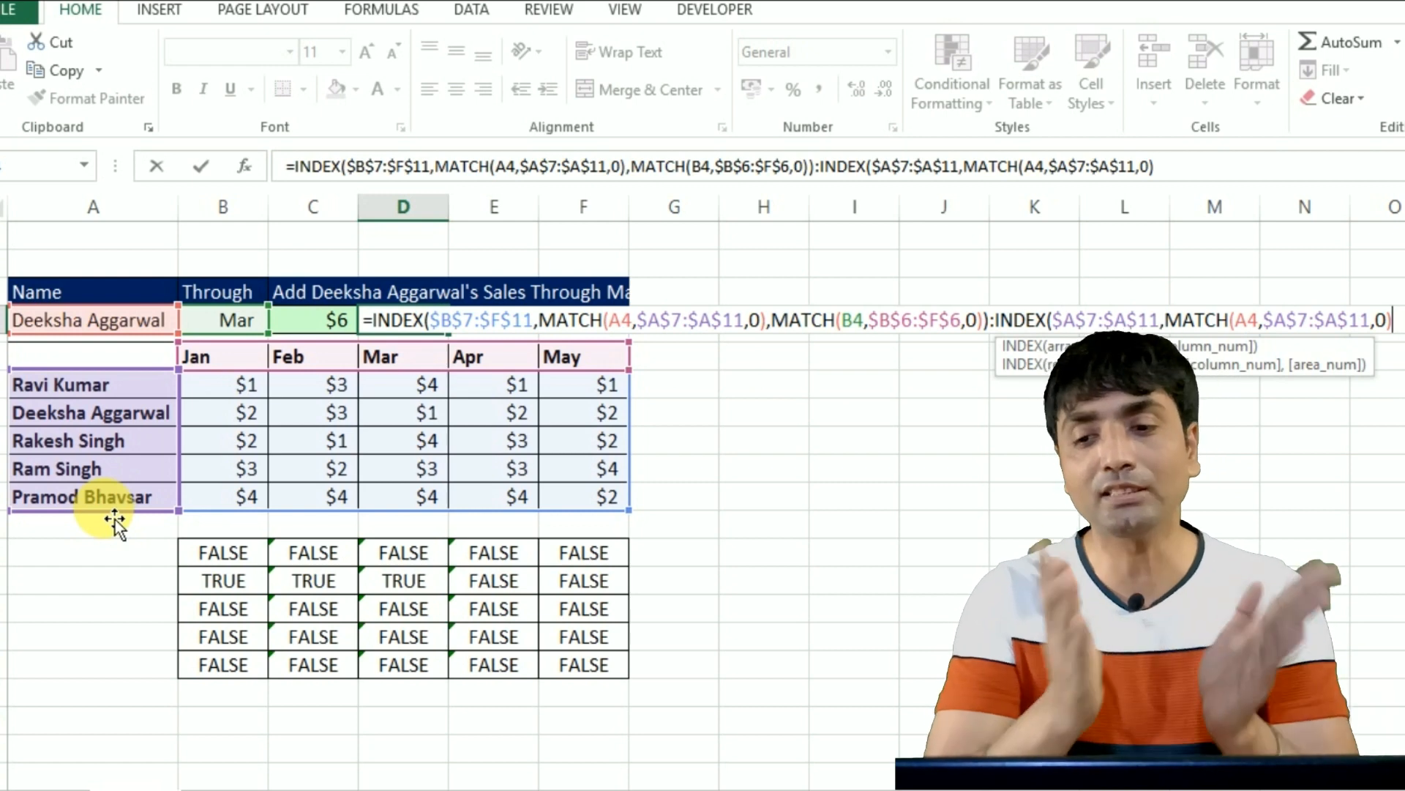
text())
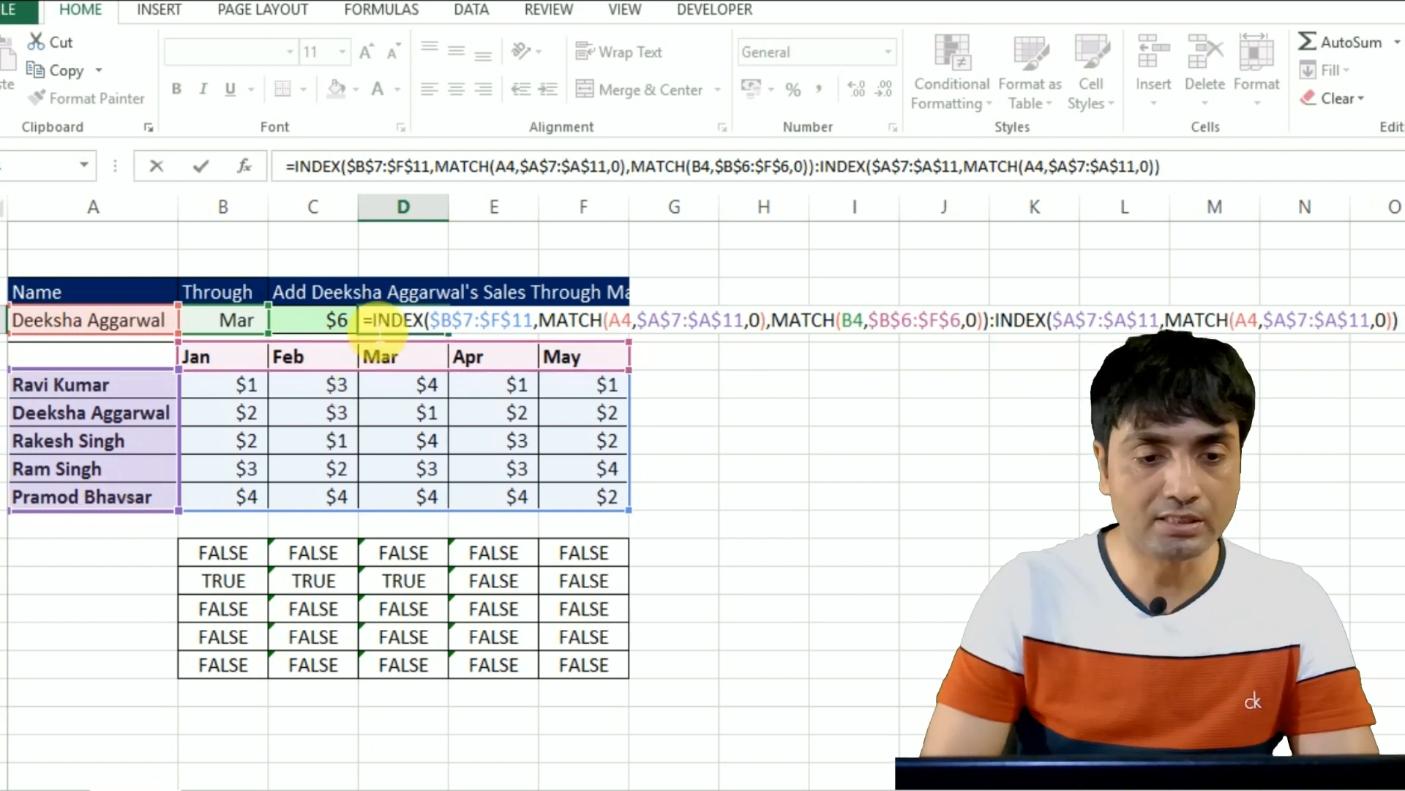
- Wrap the whole INDEX:INDEX range in D4 in a SUM function and enter the formula
text(SUM()
key(End)
text())
key(Return)
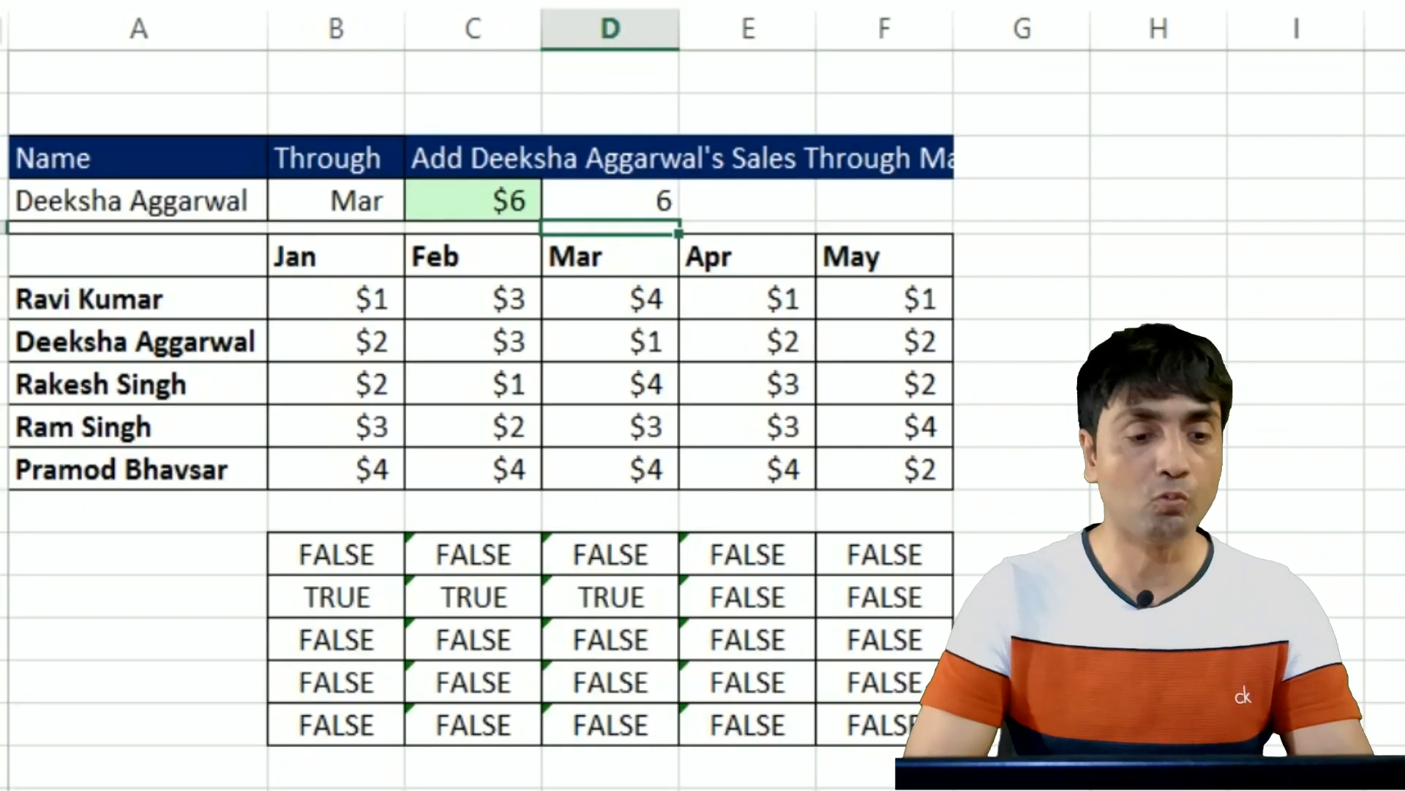
- Create a new conditional formatting rule for the sales figures in B7:F11 that uses a formula to determine which cells to format
mouse_move(353, 316)
mouse_down()
mouse_move(630, 410)
mouse_move(803, 436)
mouse_move(904, 478)
mouse_up()
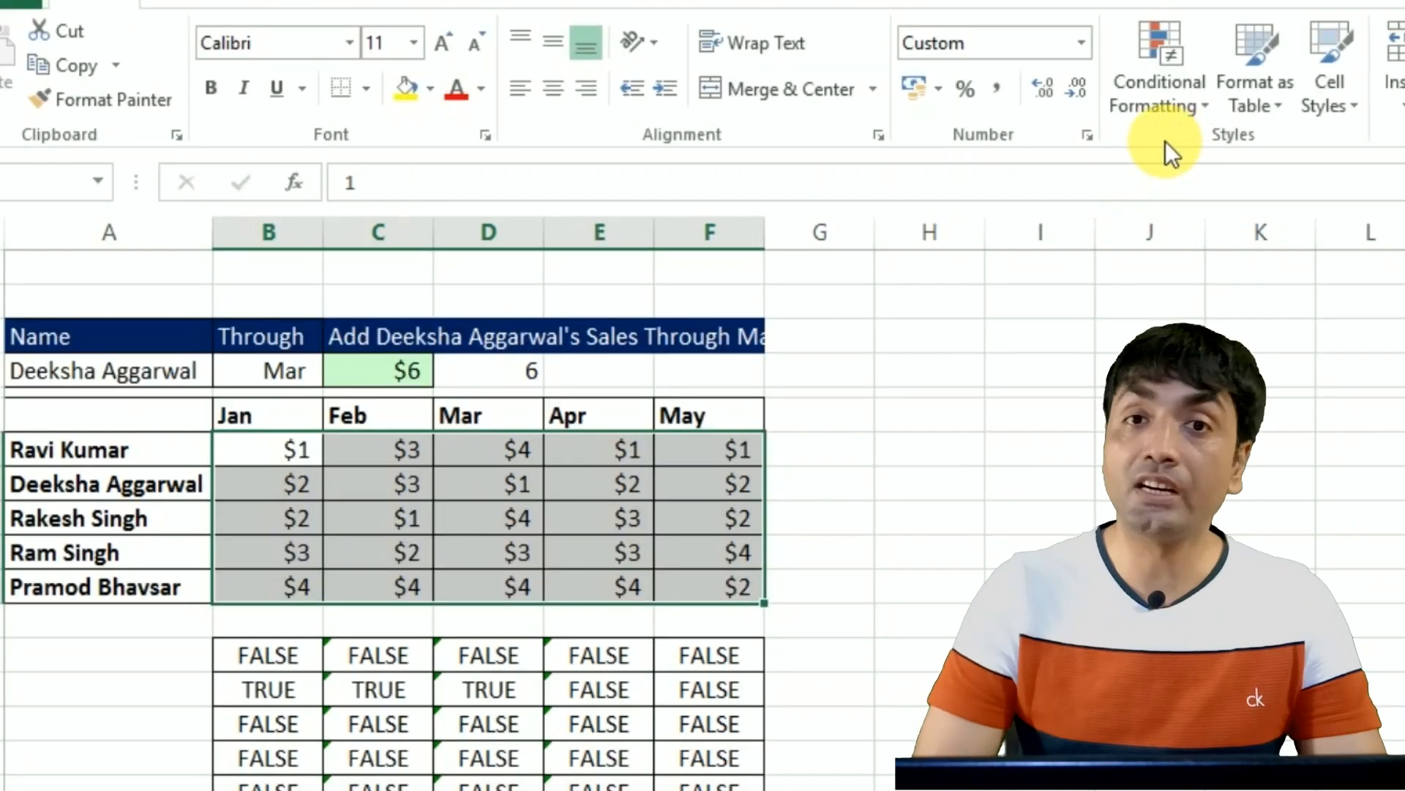
click(1168, 105)
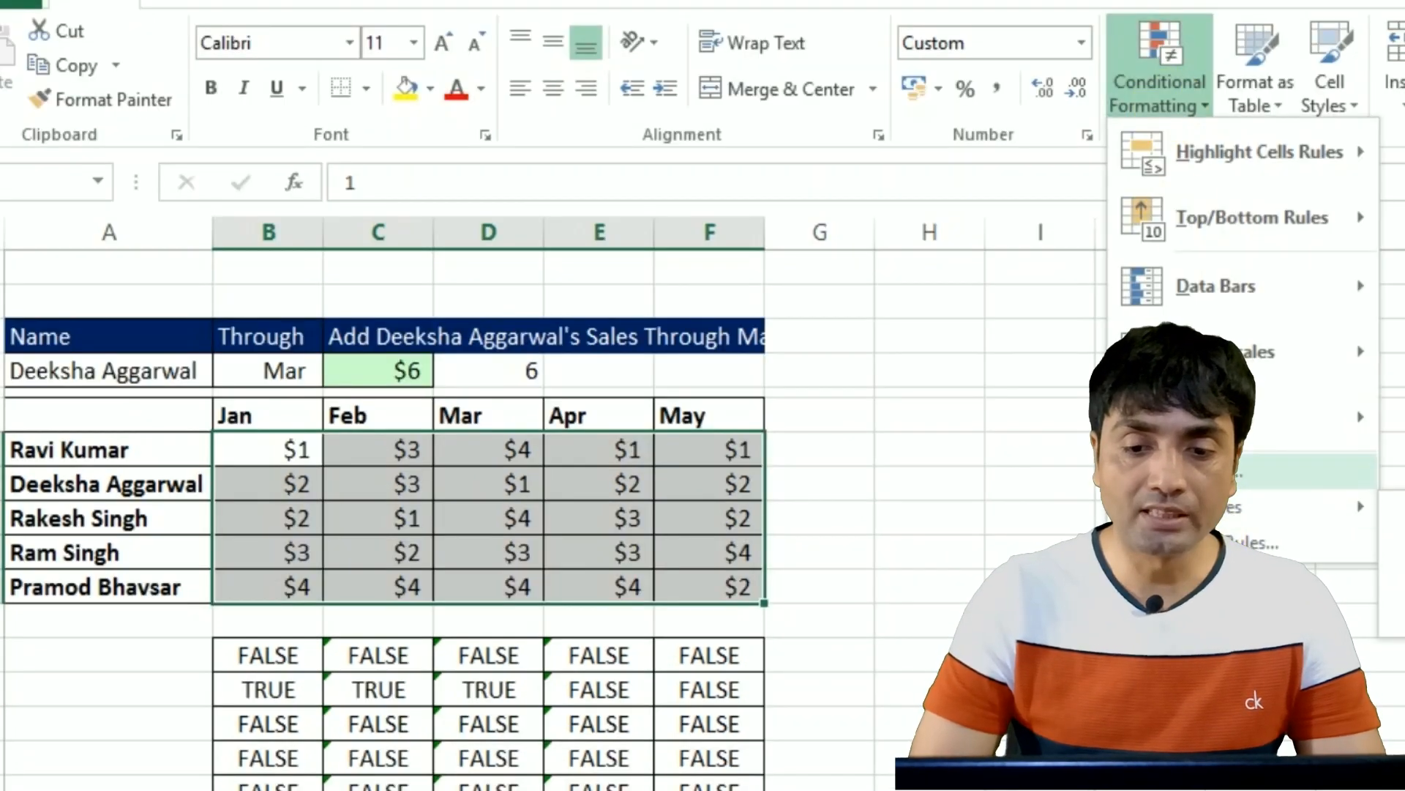
click(1245, 472)
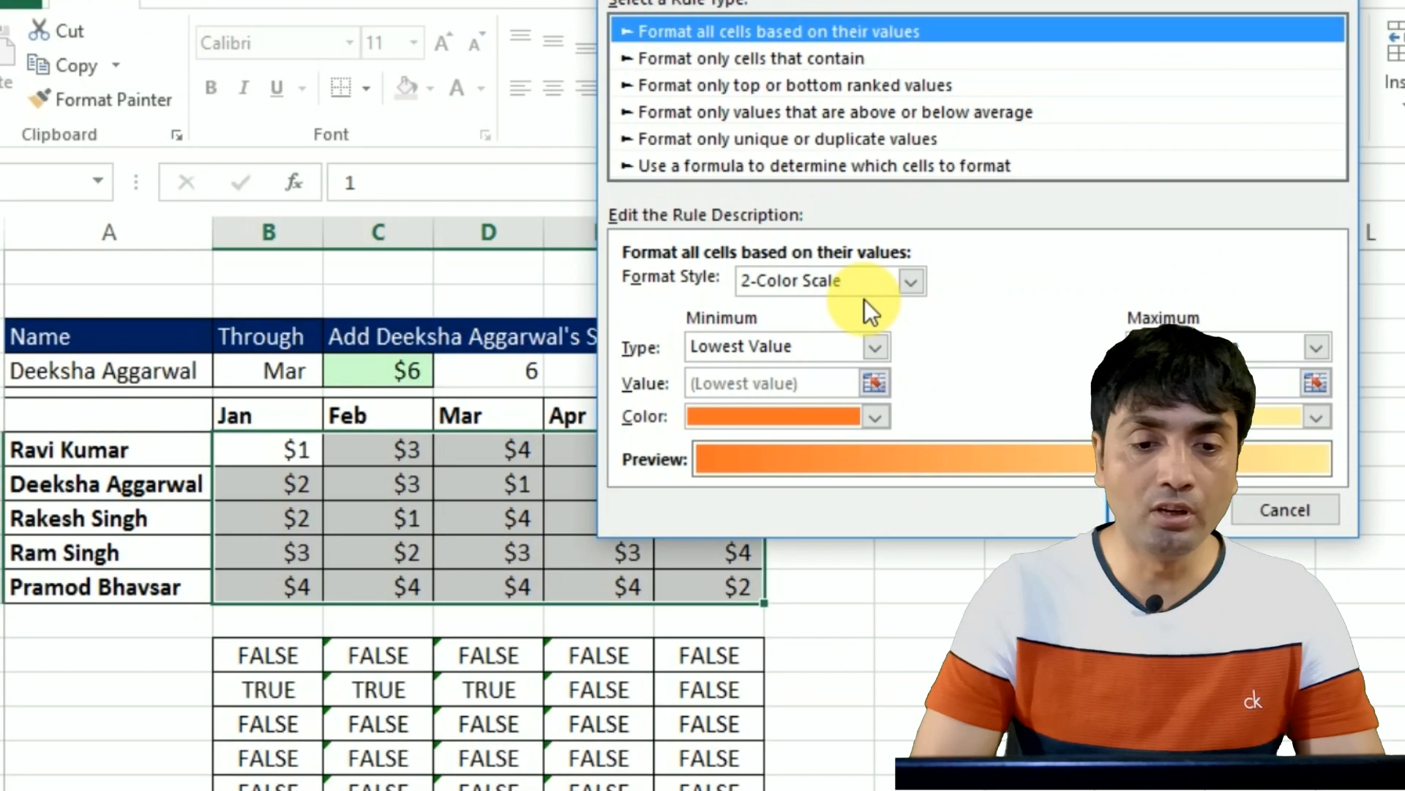
click(757, 177)
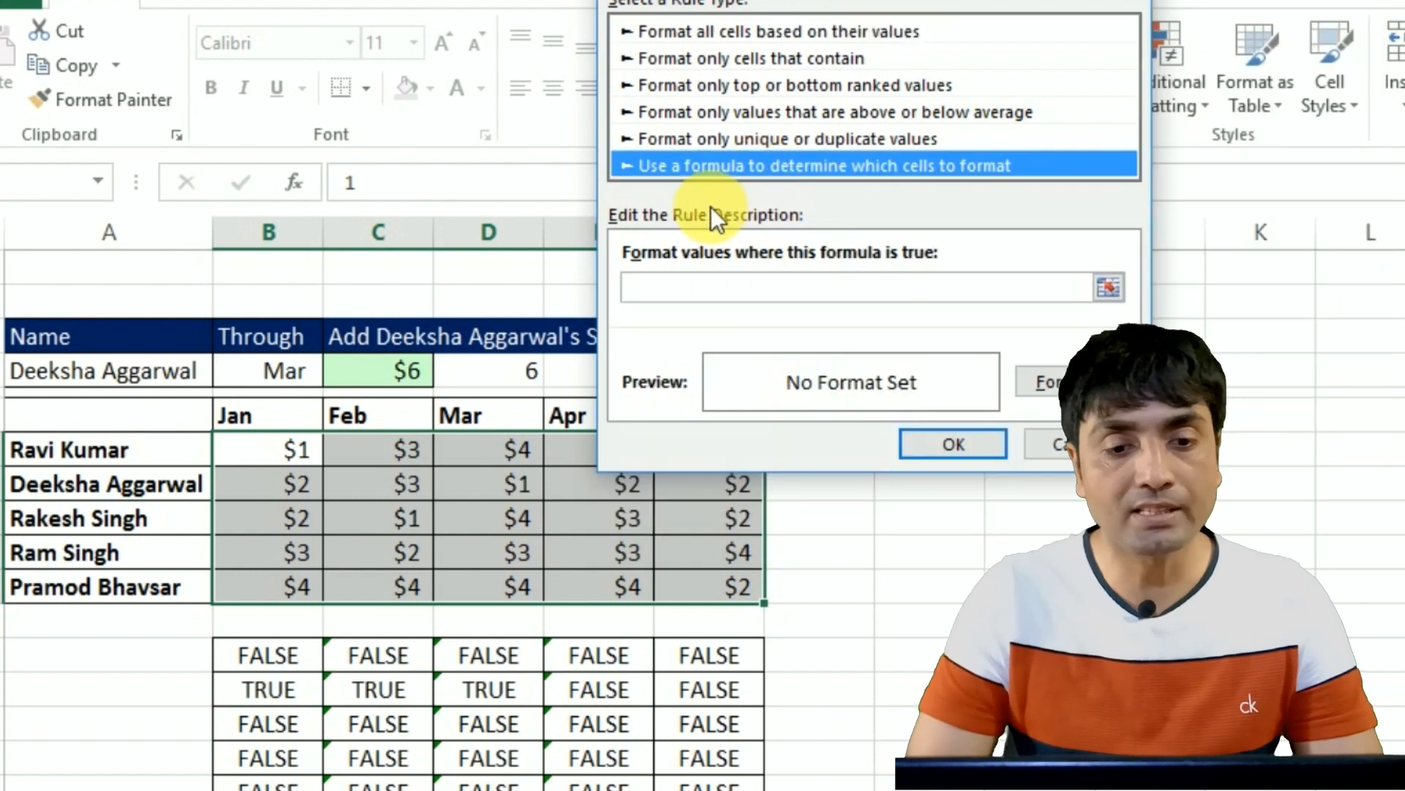
- Begin the rule formula with AND and the name condition $A7=$A$4, locking only the column of A7
click(647, 296)
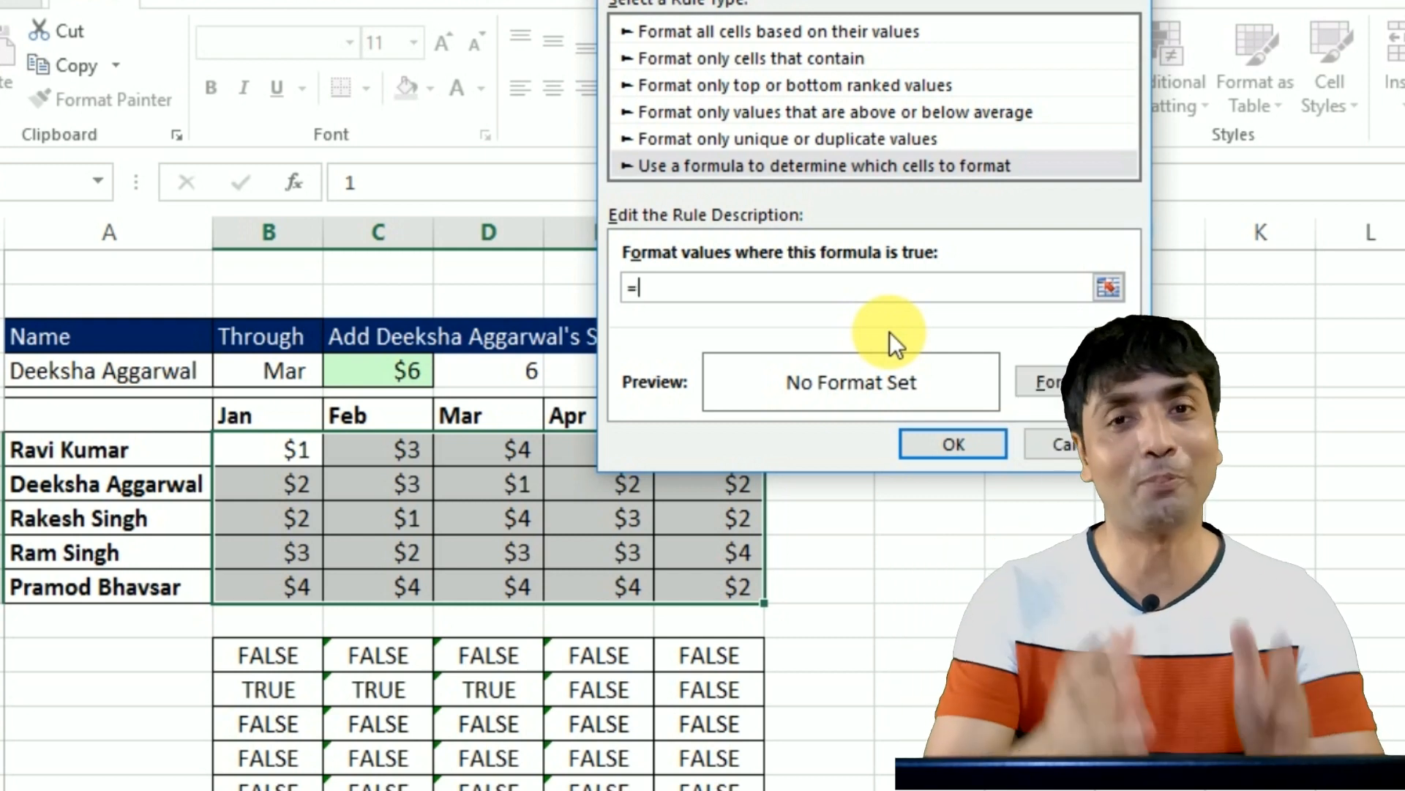
text(D()
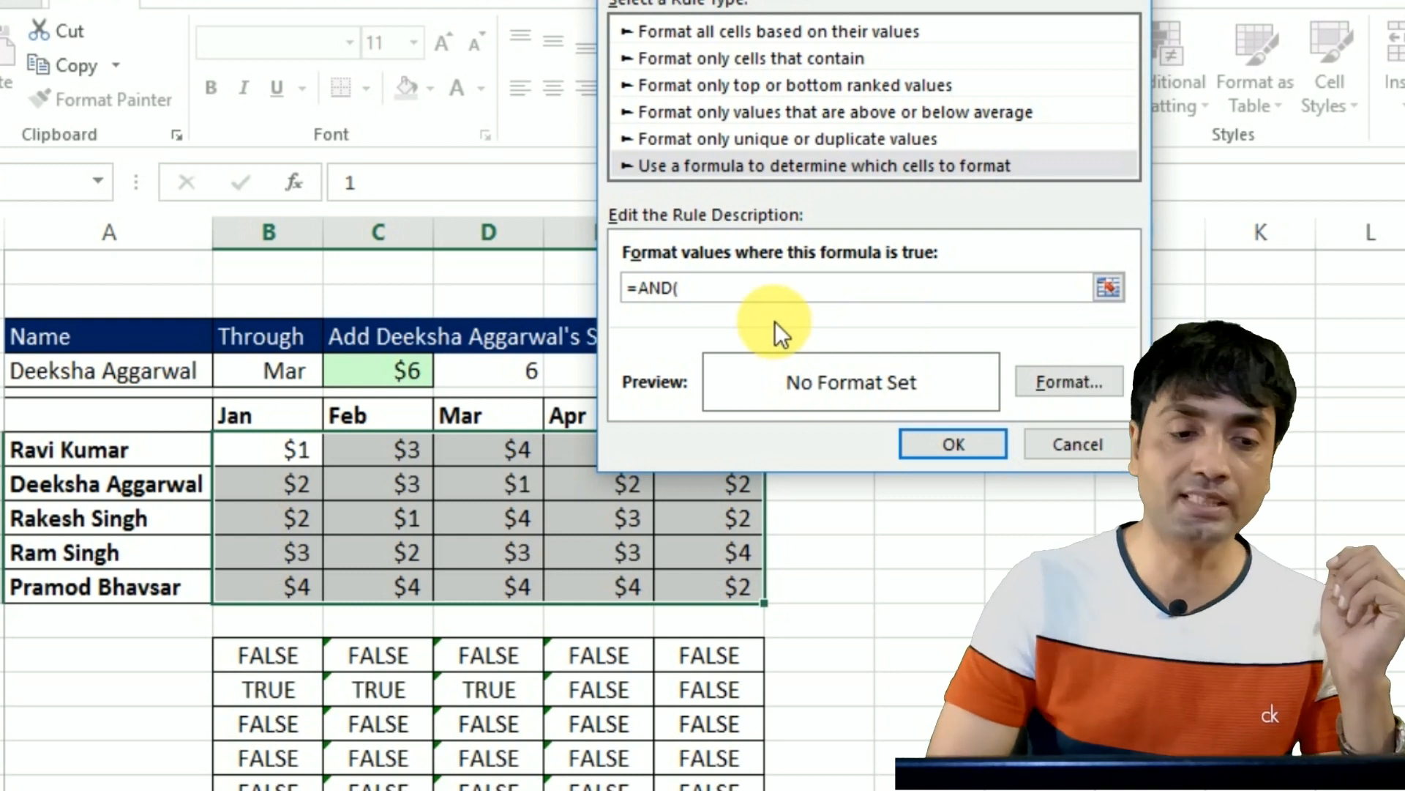
click(103, 462)
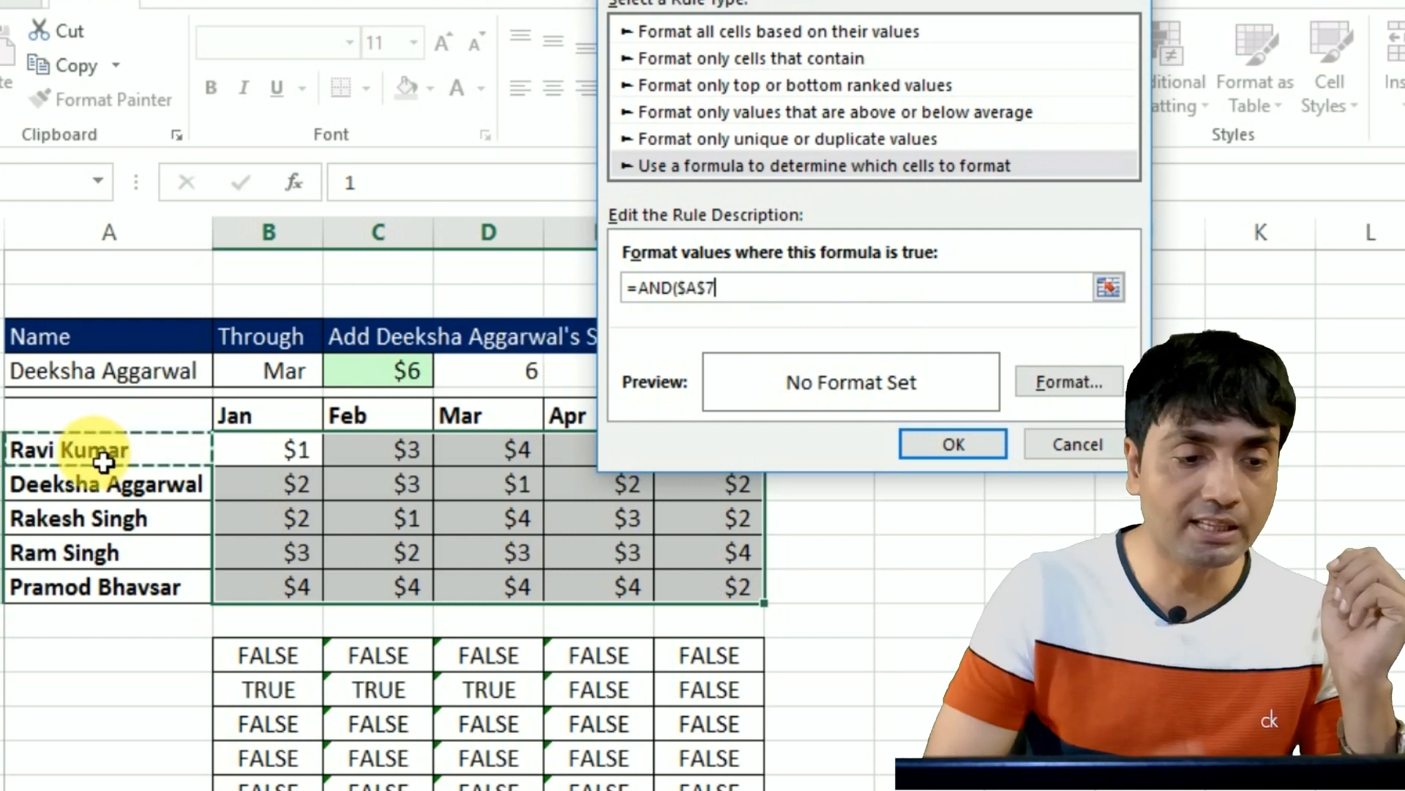
text(=)
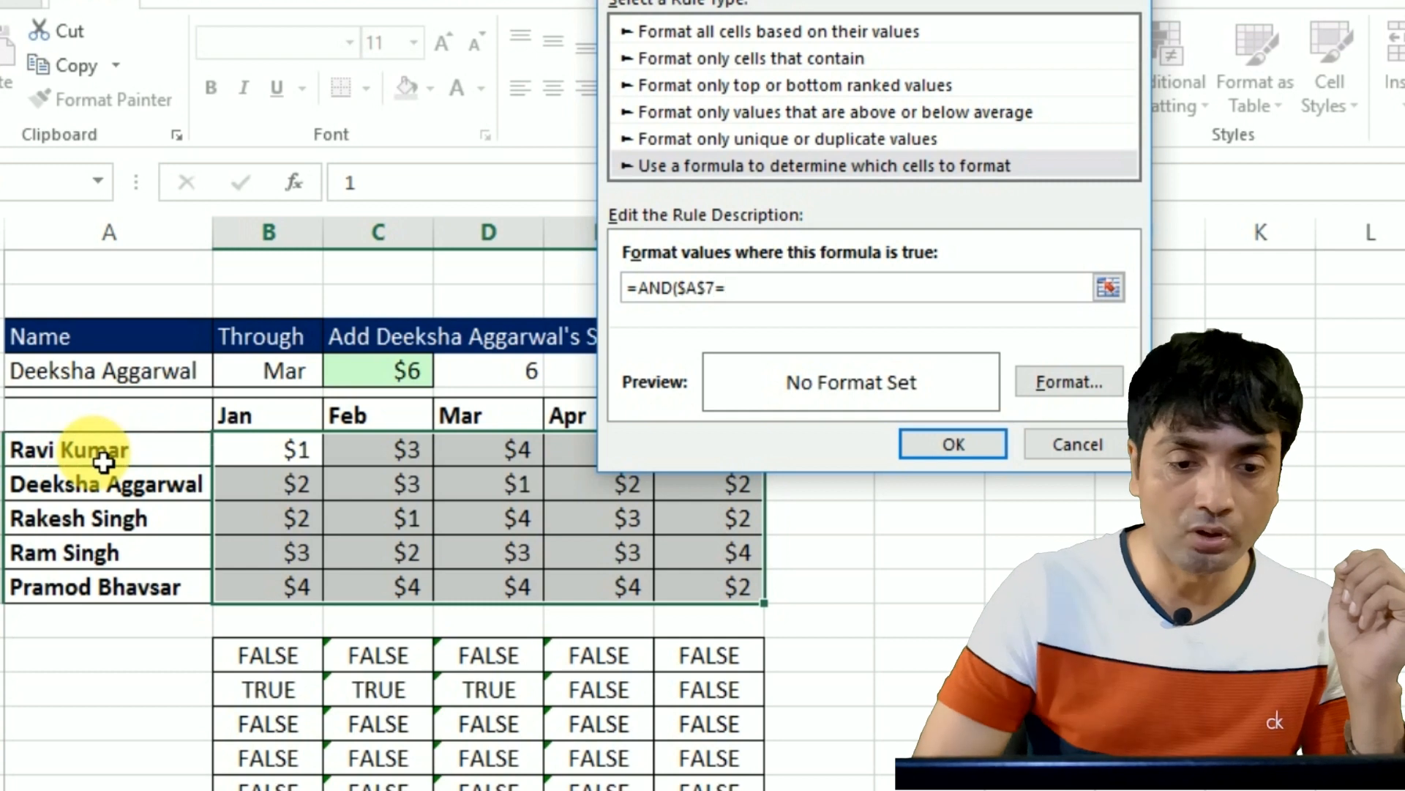
click(101, 377)
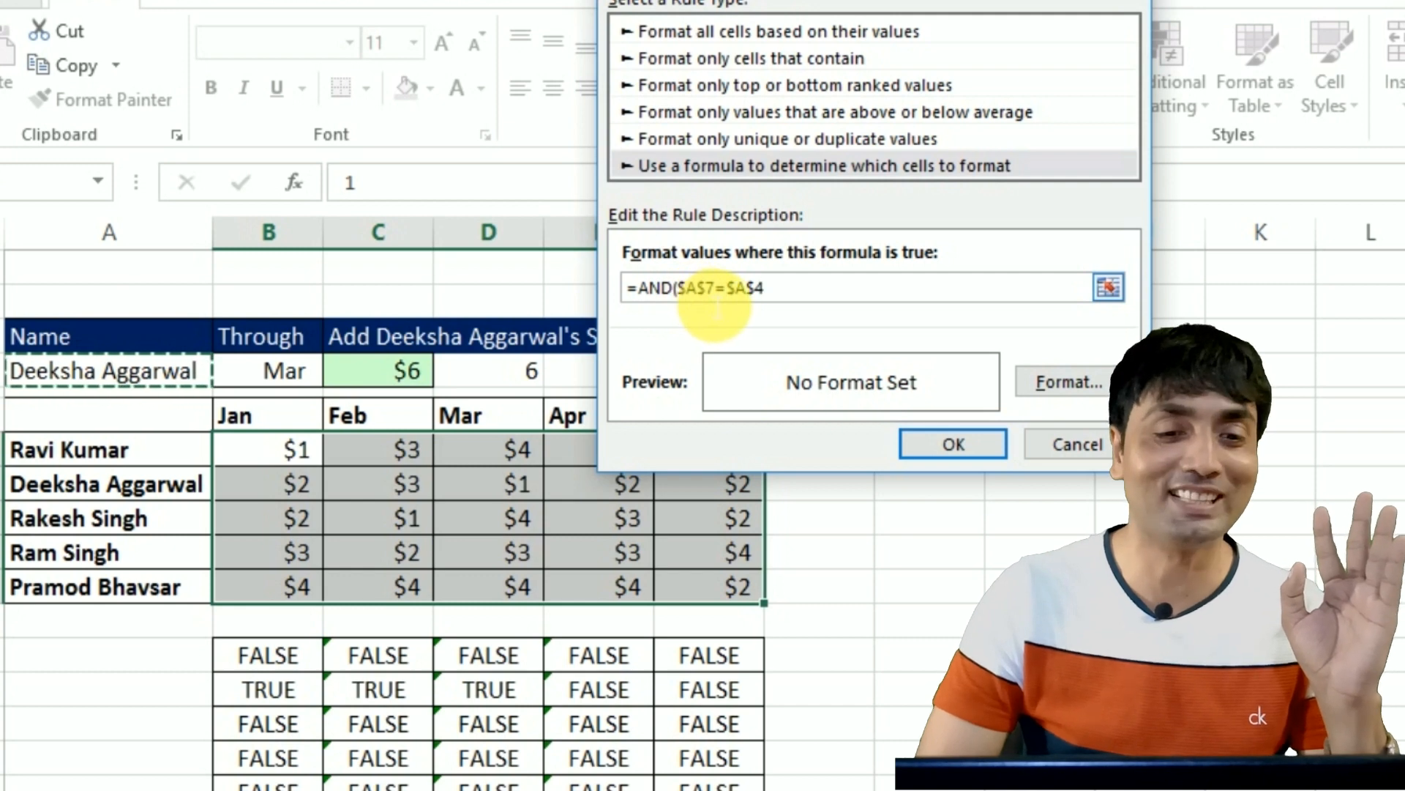
click(707, 290)
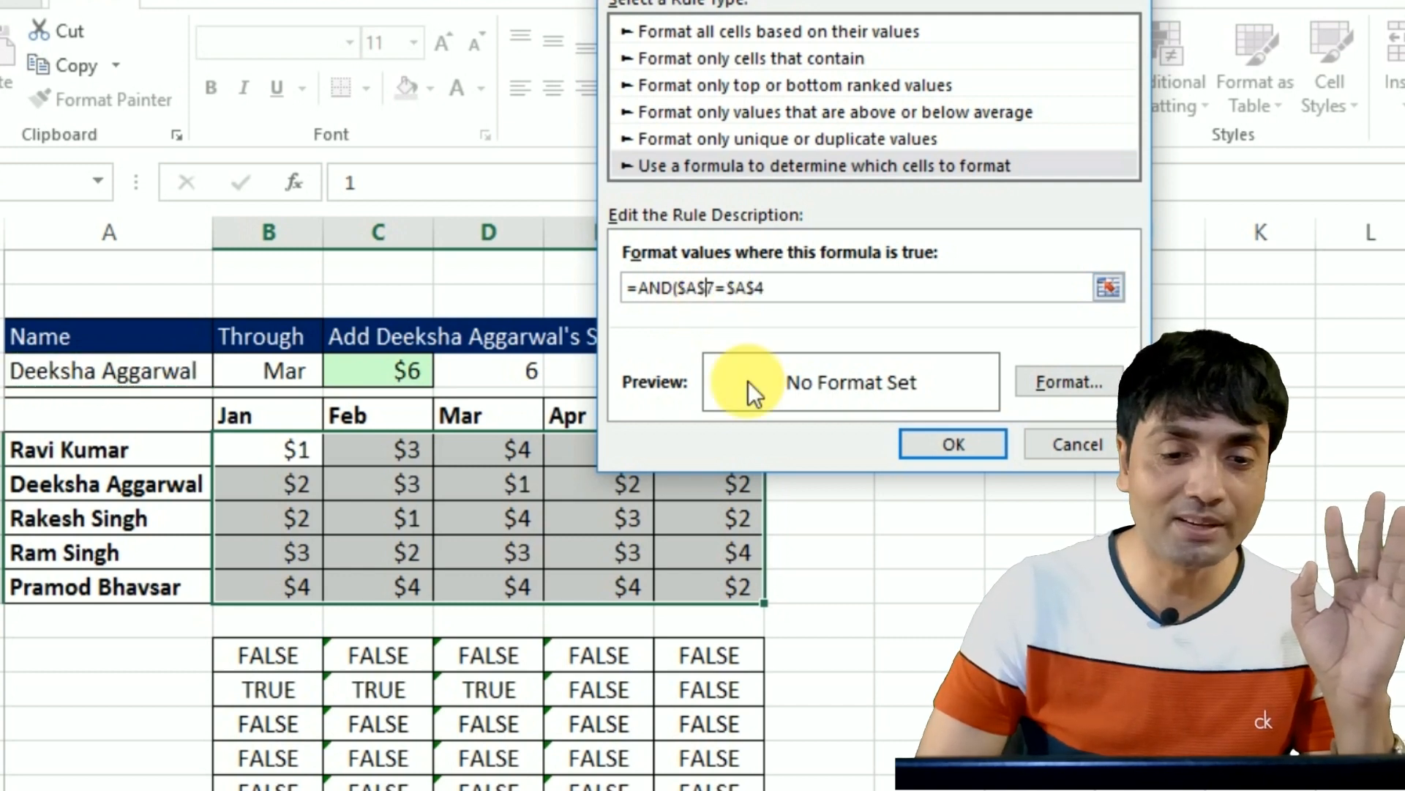
key(BackSpace)
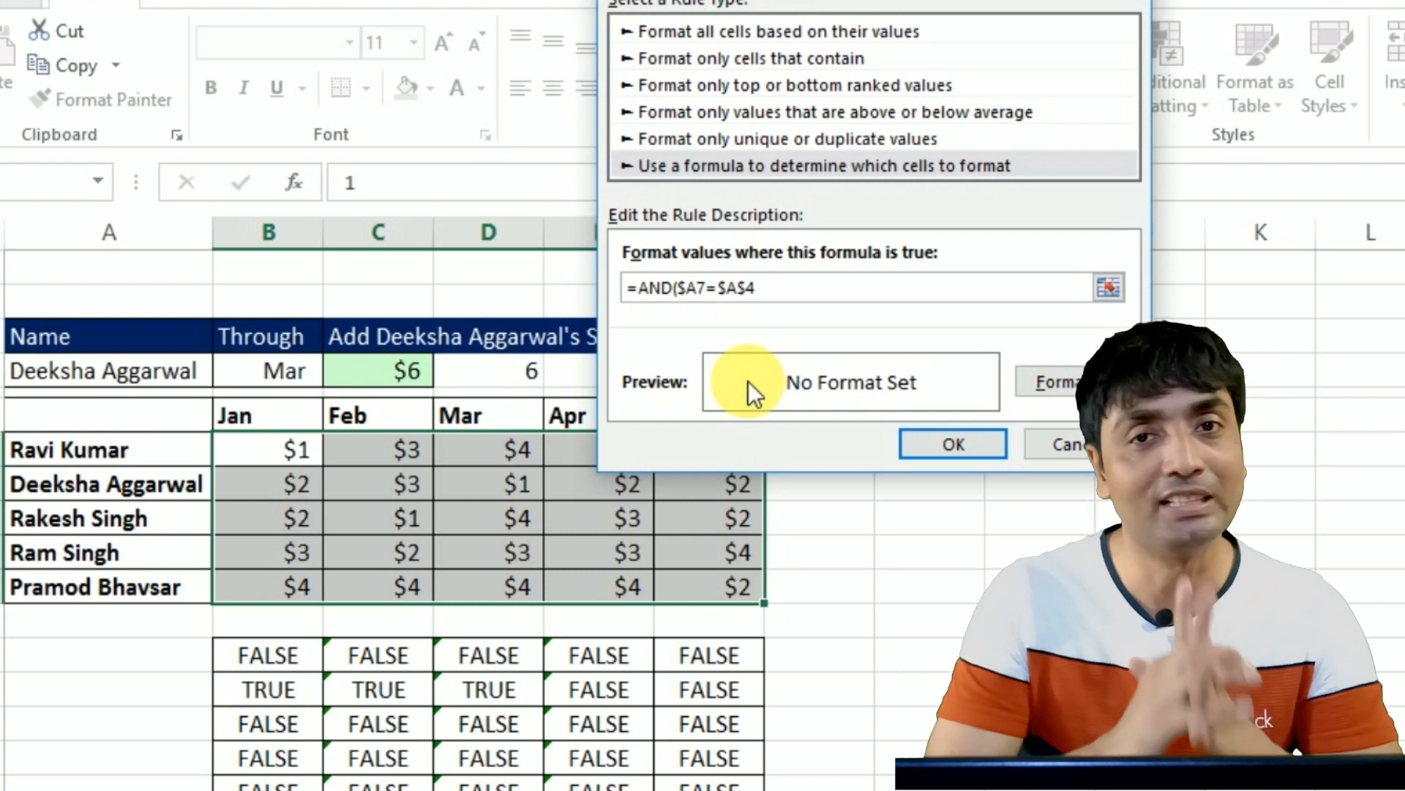
- Add COLUMNS($B7:B7) to the rule's AND formula as the start of the second condition, locking only the column of the first reference
click(788, 292)
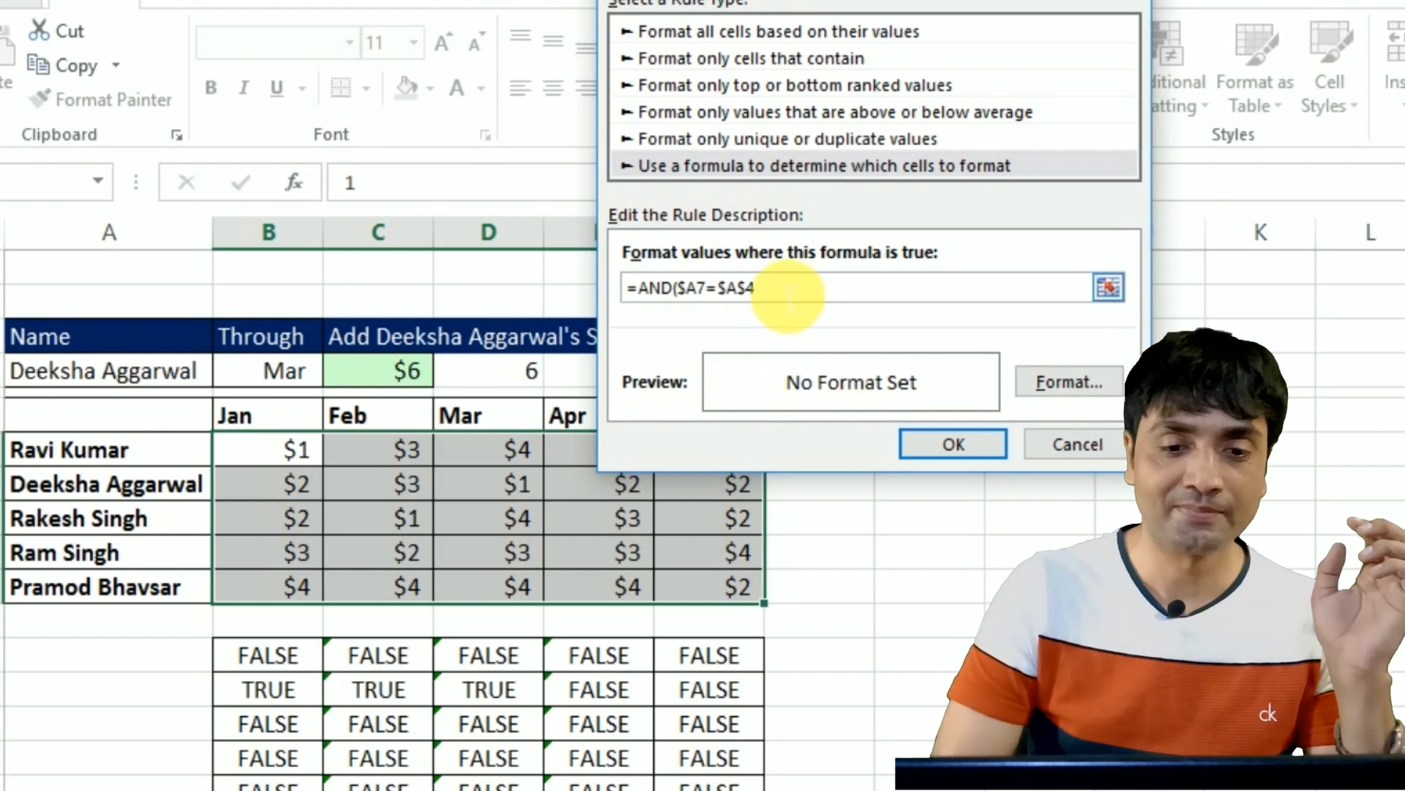
text(,)
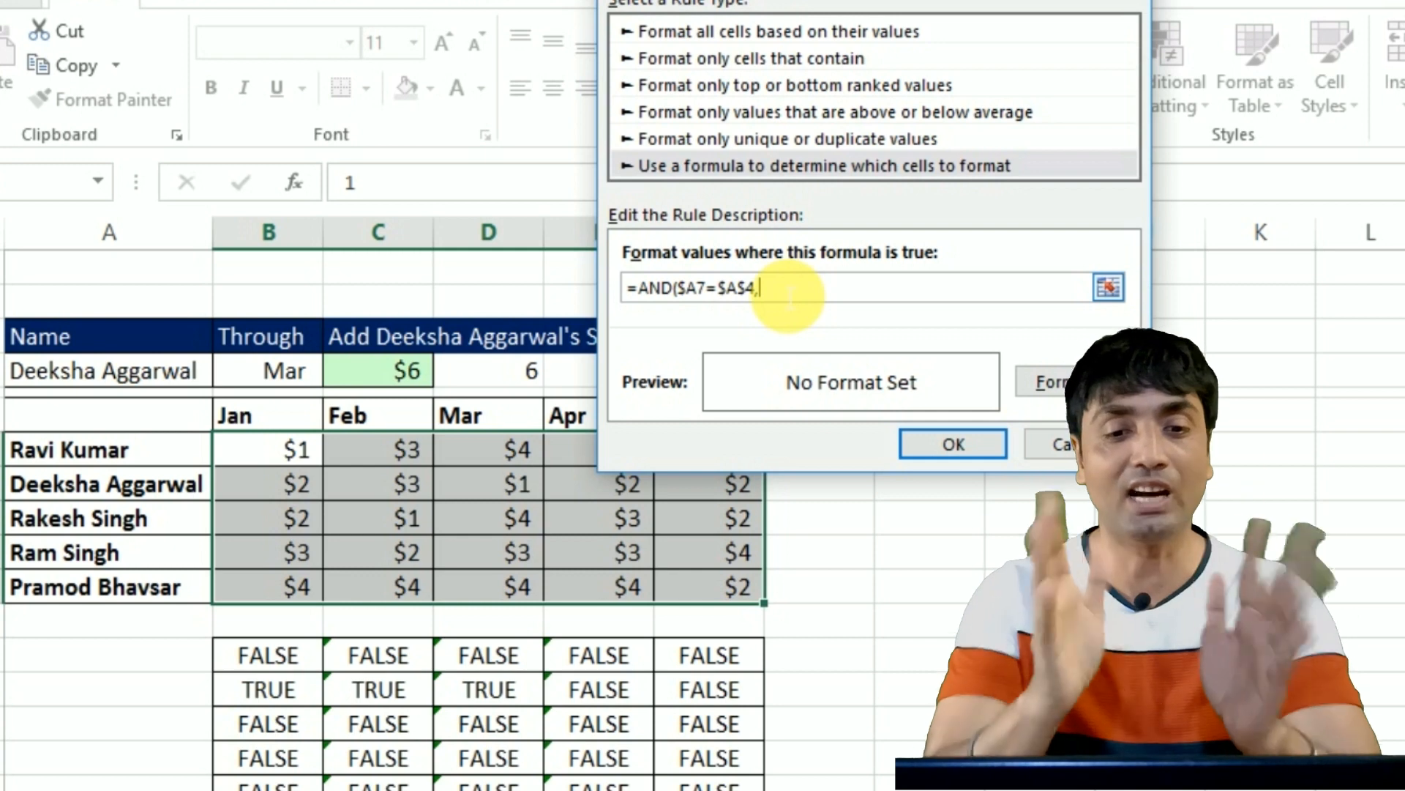
text(COLUMNS)
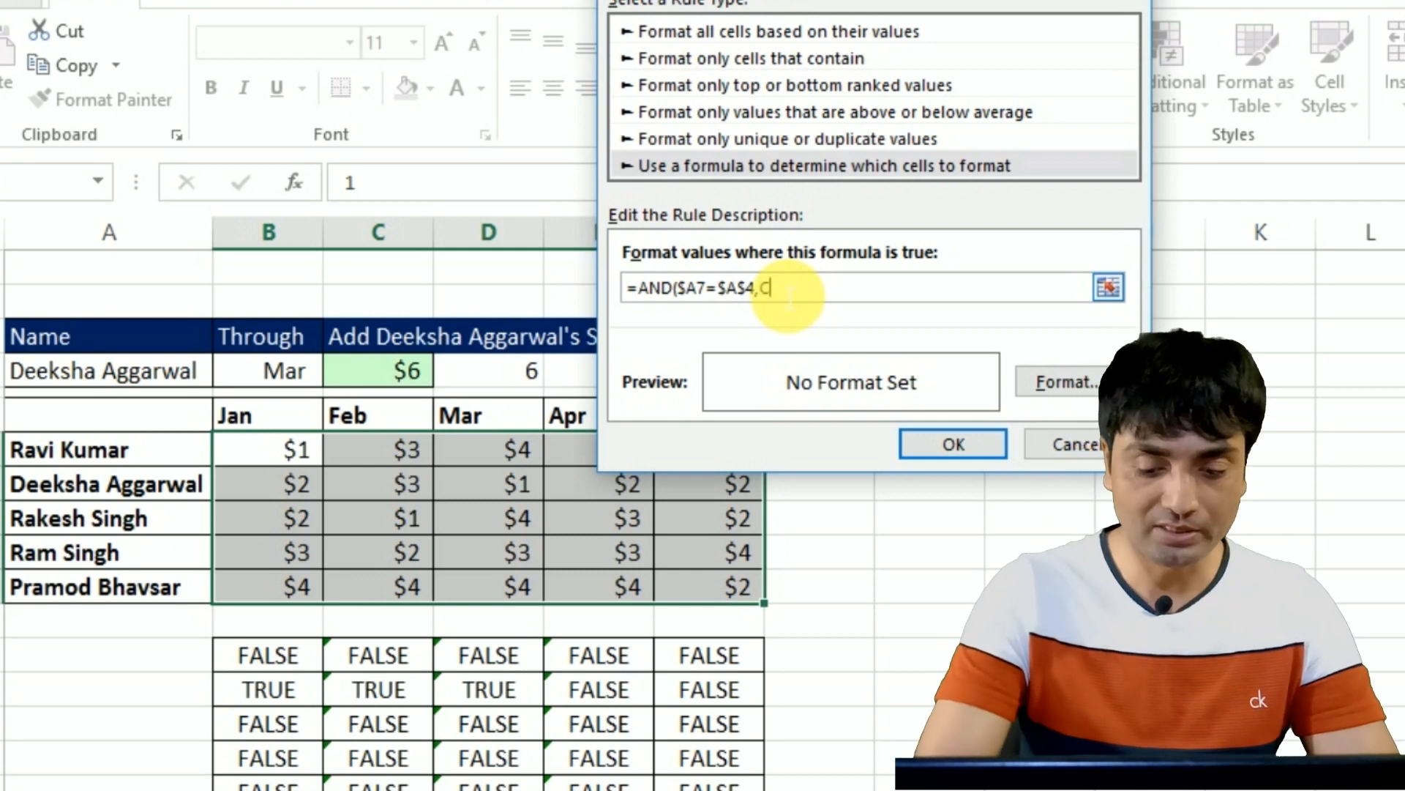
text(()
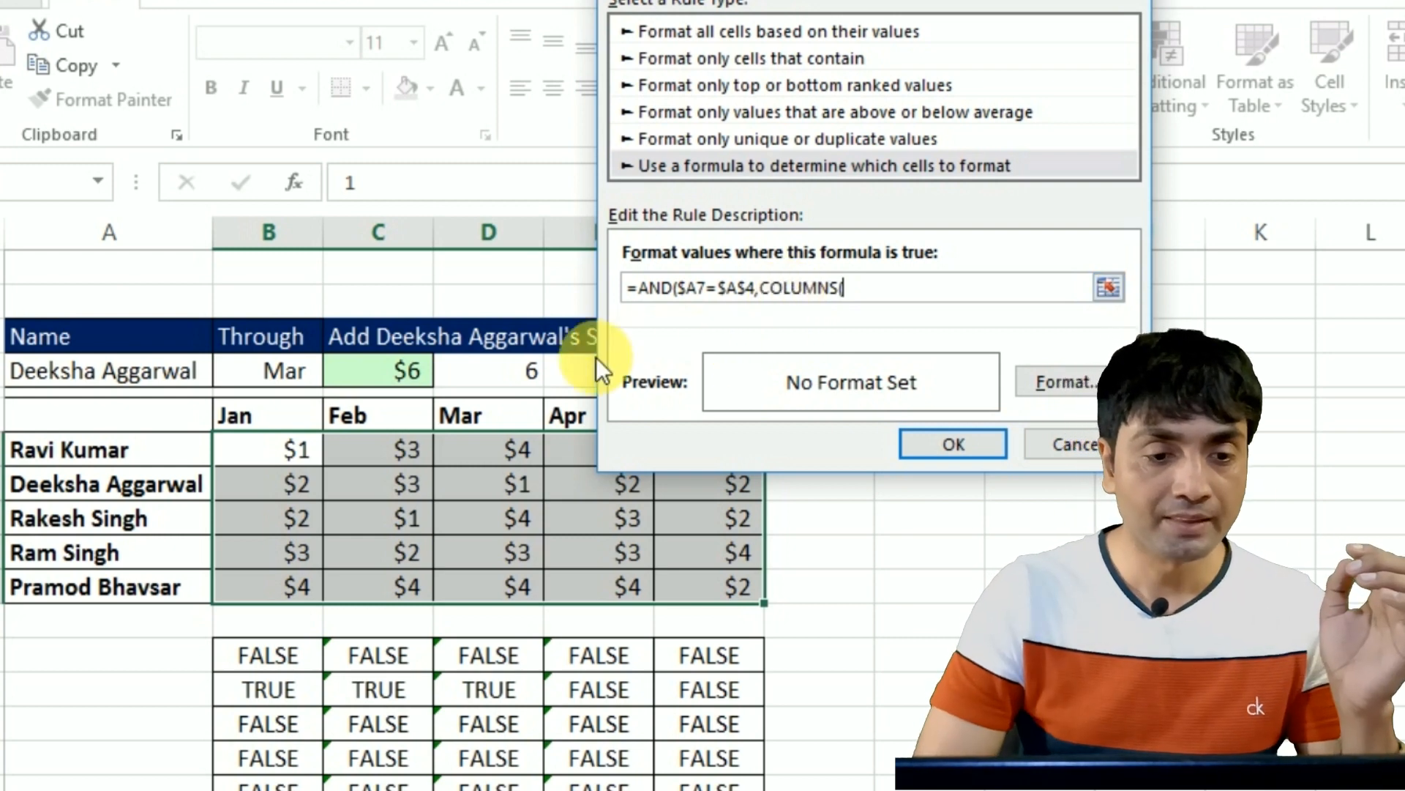
click(293, 463)
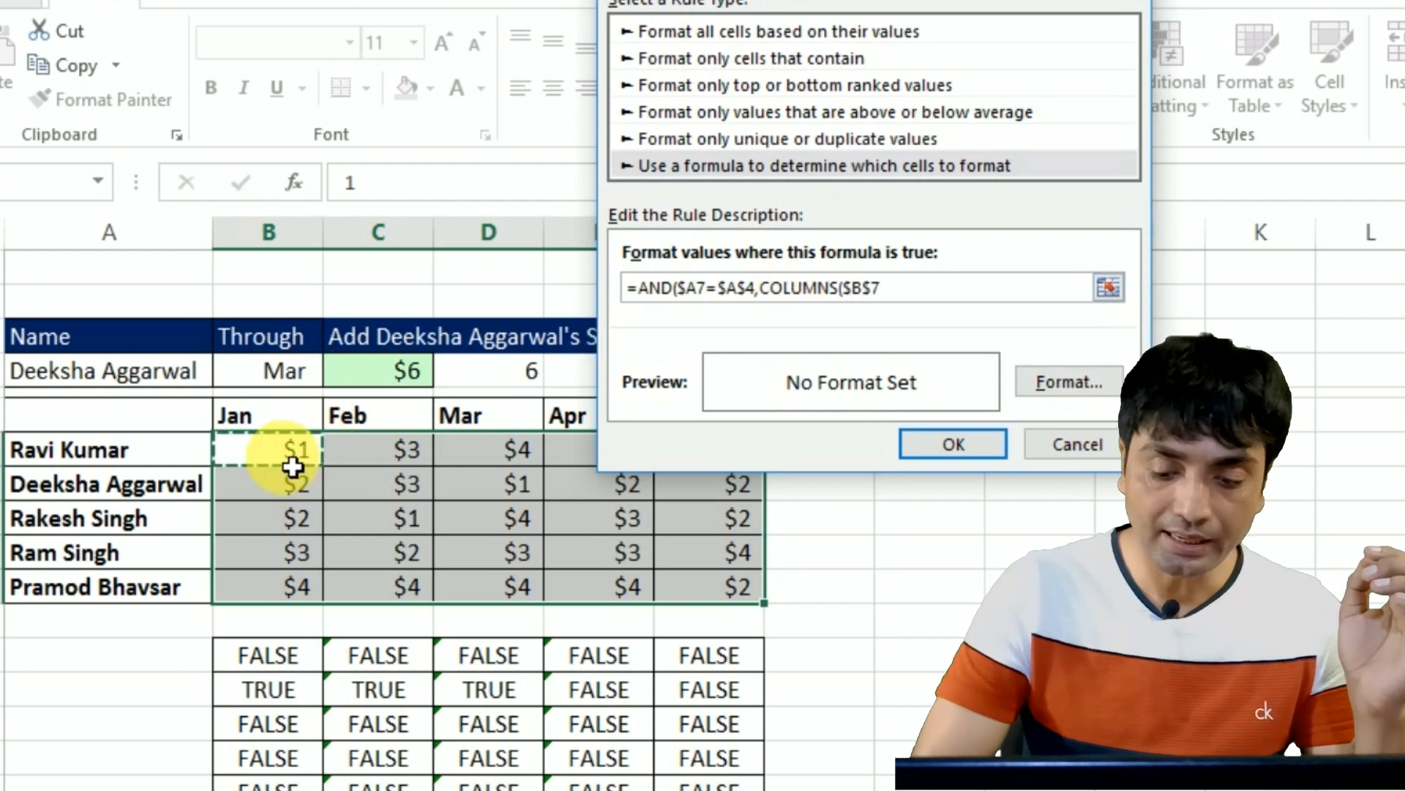
text(:)
click(292, 466)
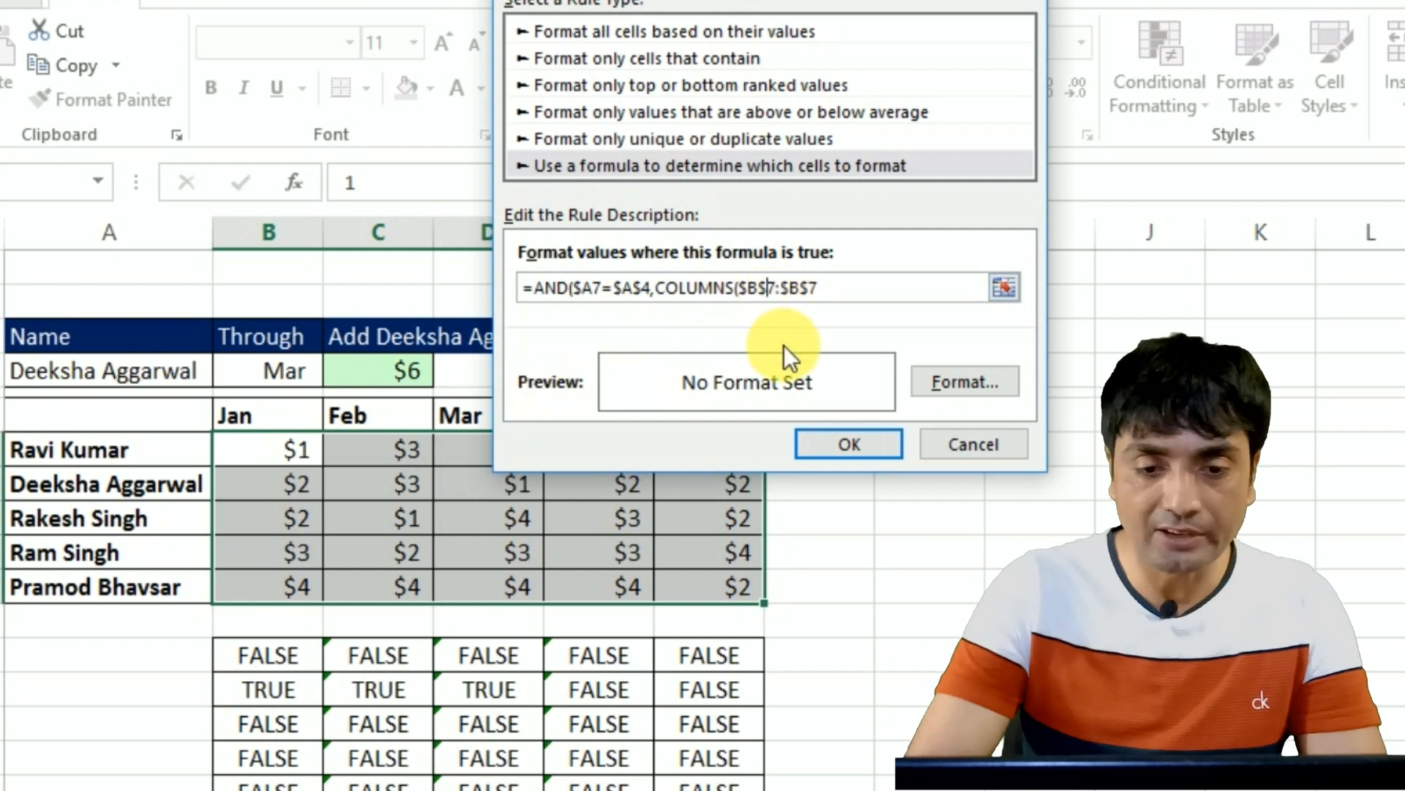
key(BackSpace)
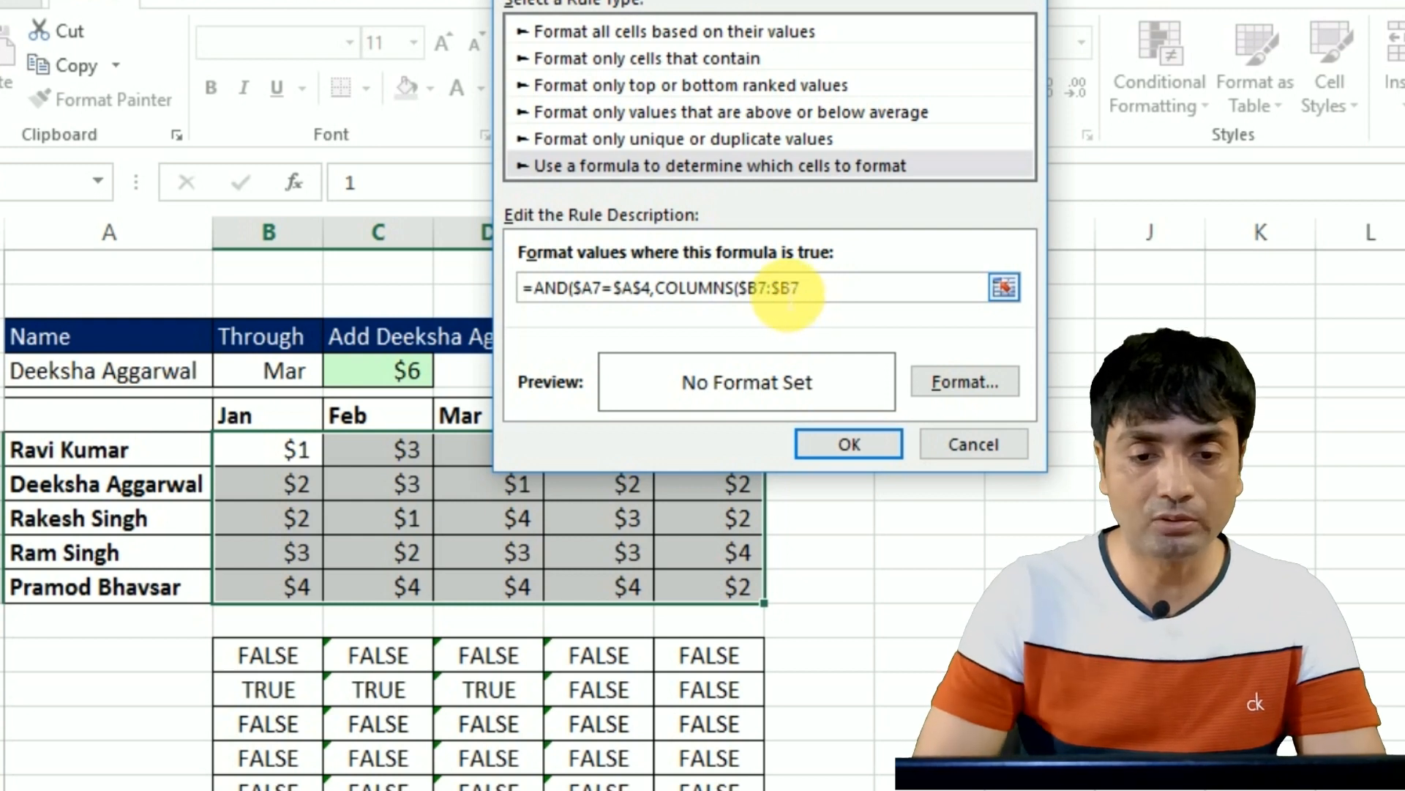
click(787, 296)
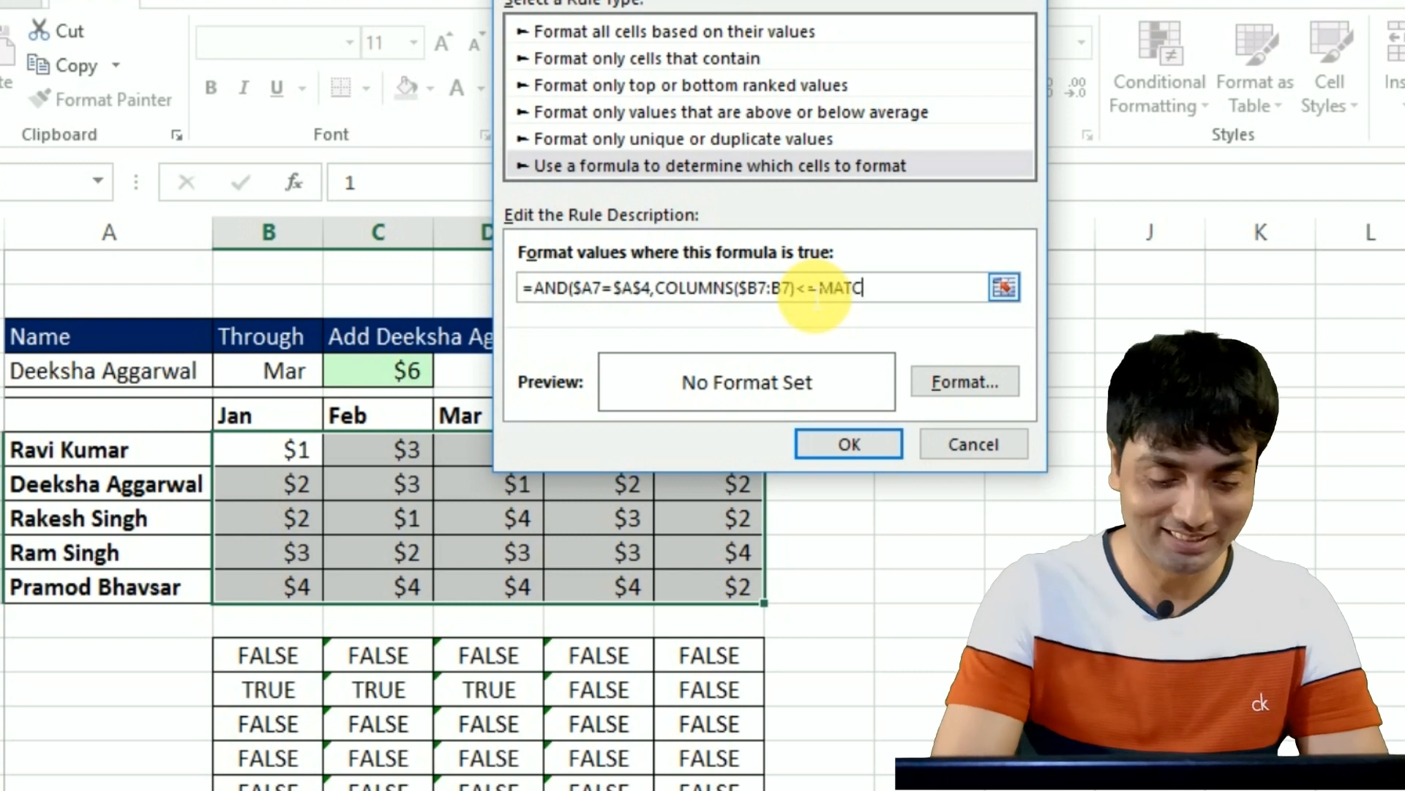
- Complete the second condition with <=MATCH($B$4,$B$6:$F$6,0) and close the AND function
text(H()
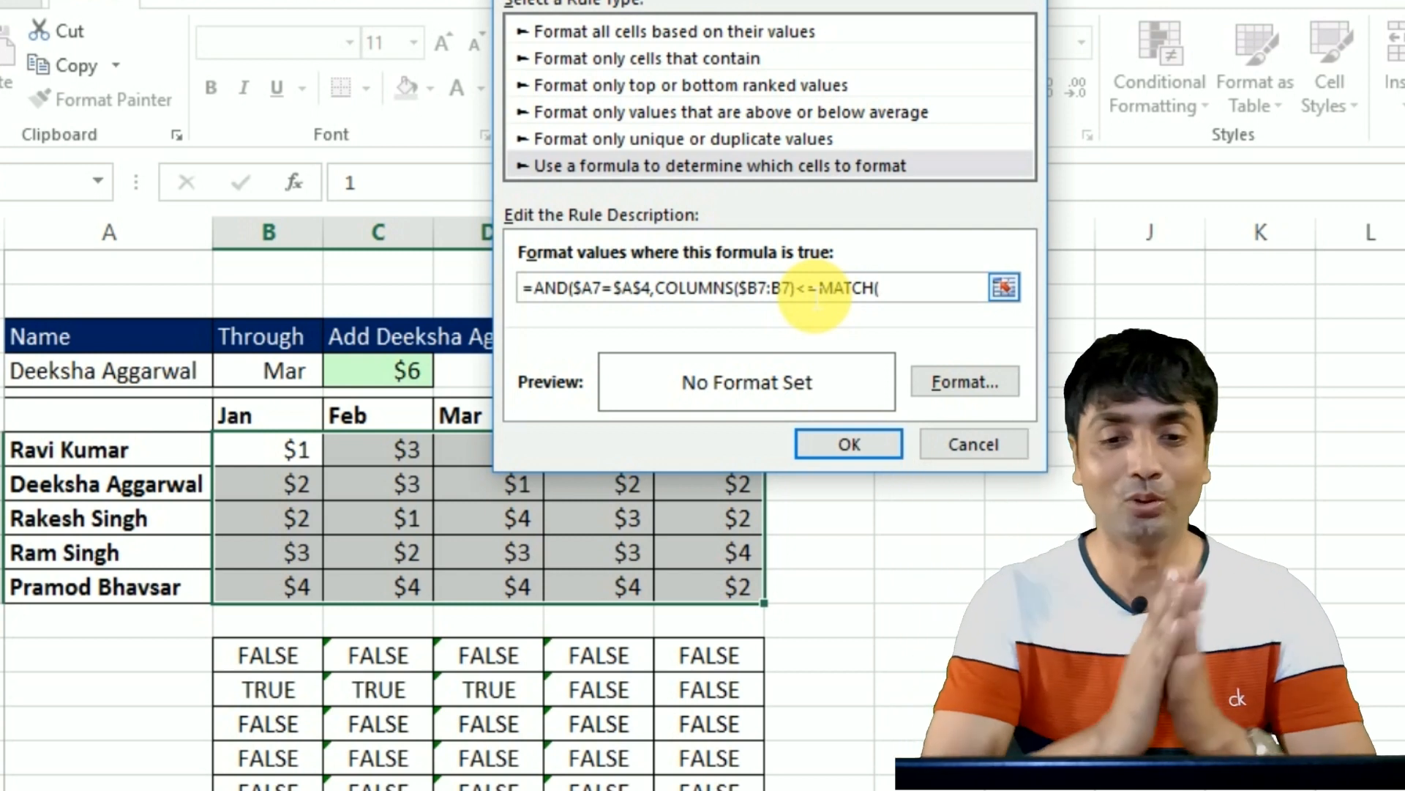
click(278, 378)
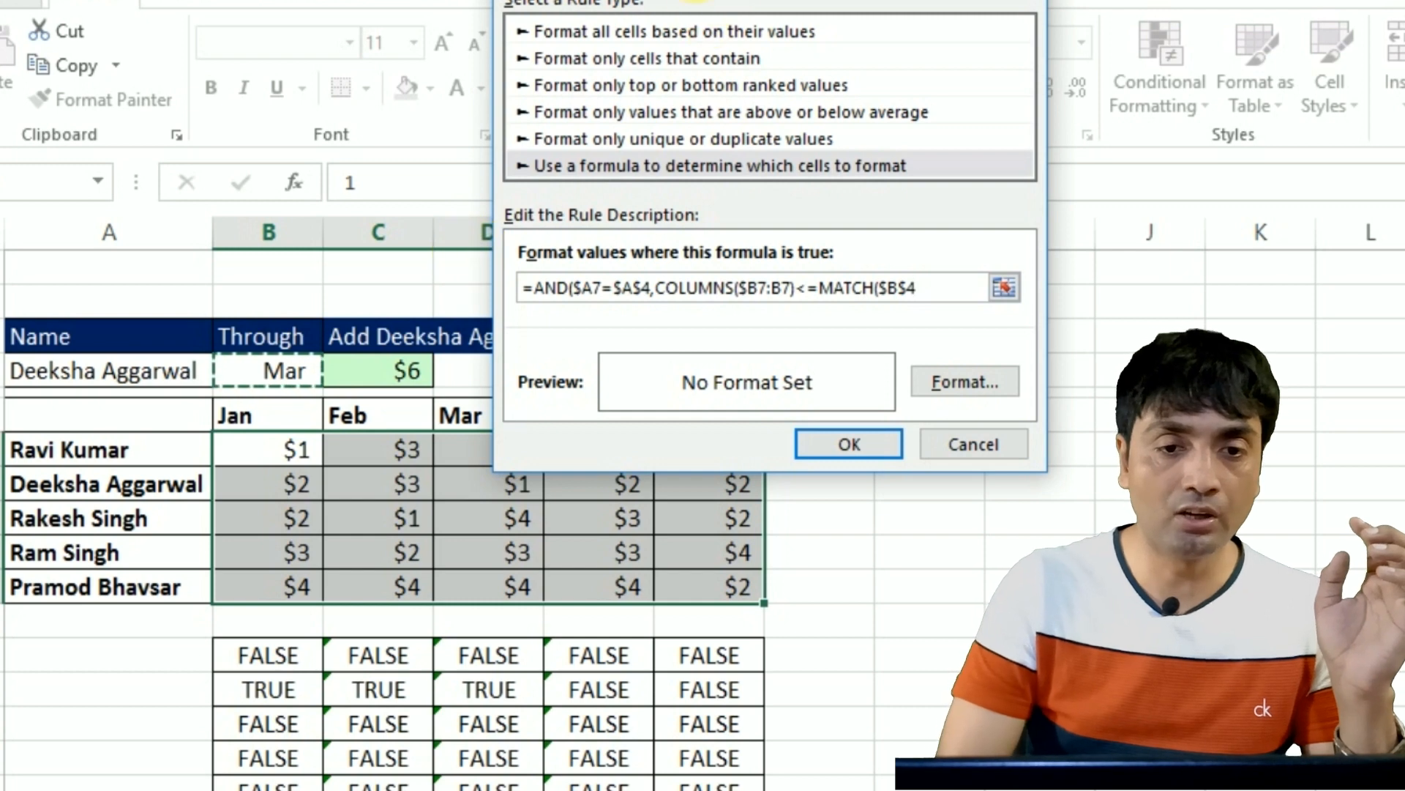
drag(714, 2, 850, 1)
text(,)
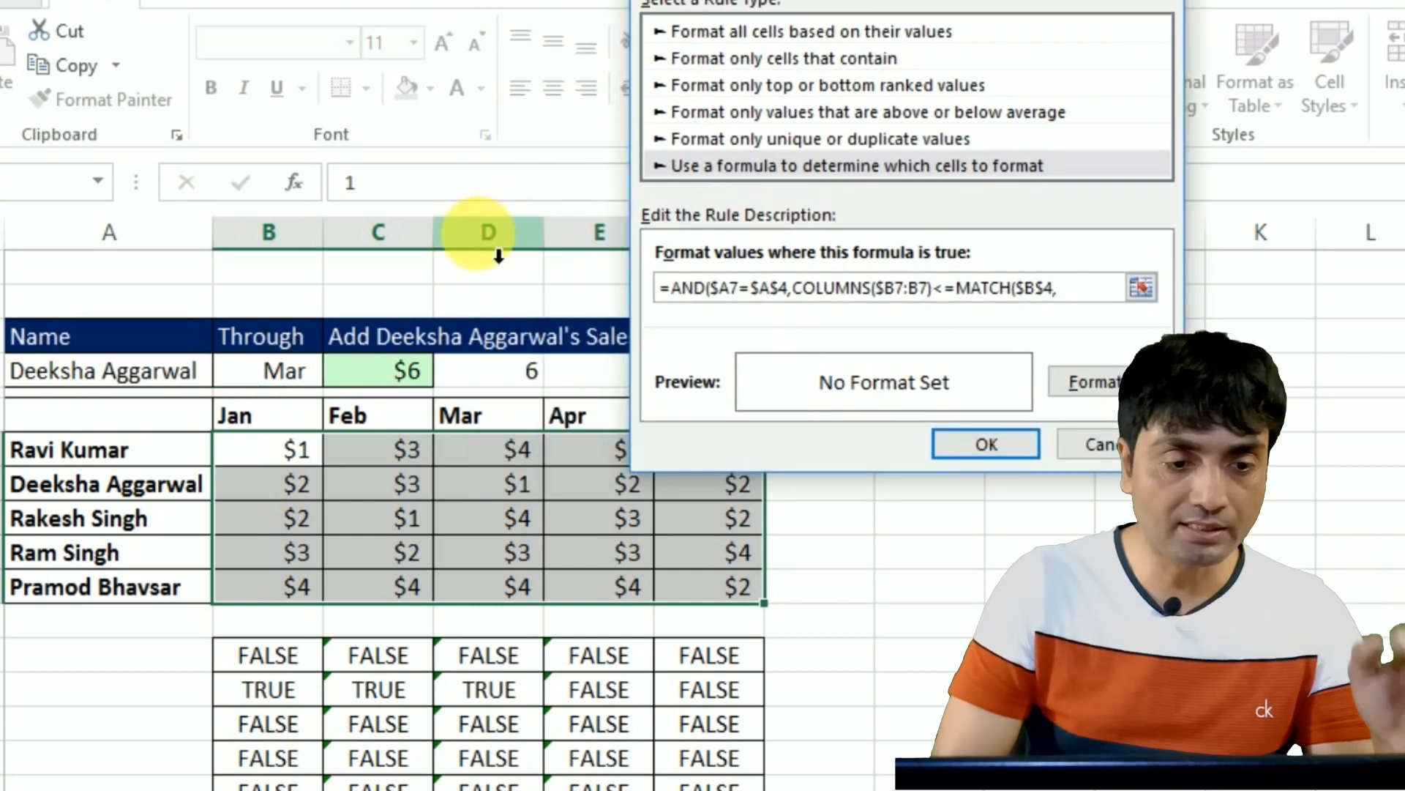
key(shift+Right)
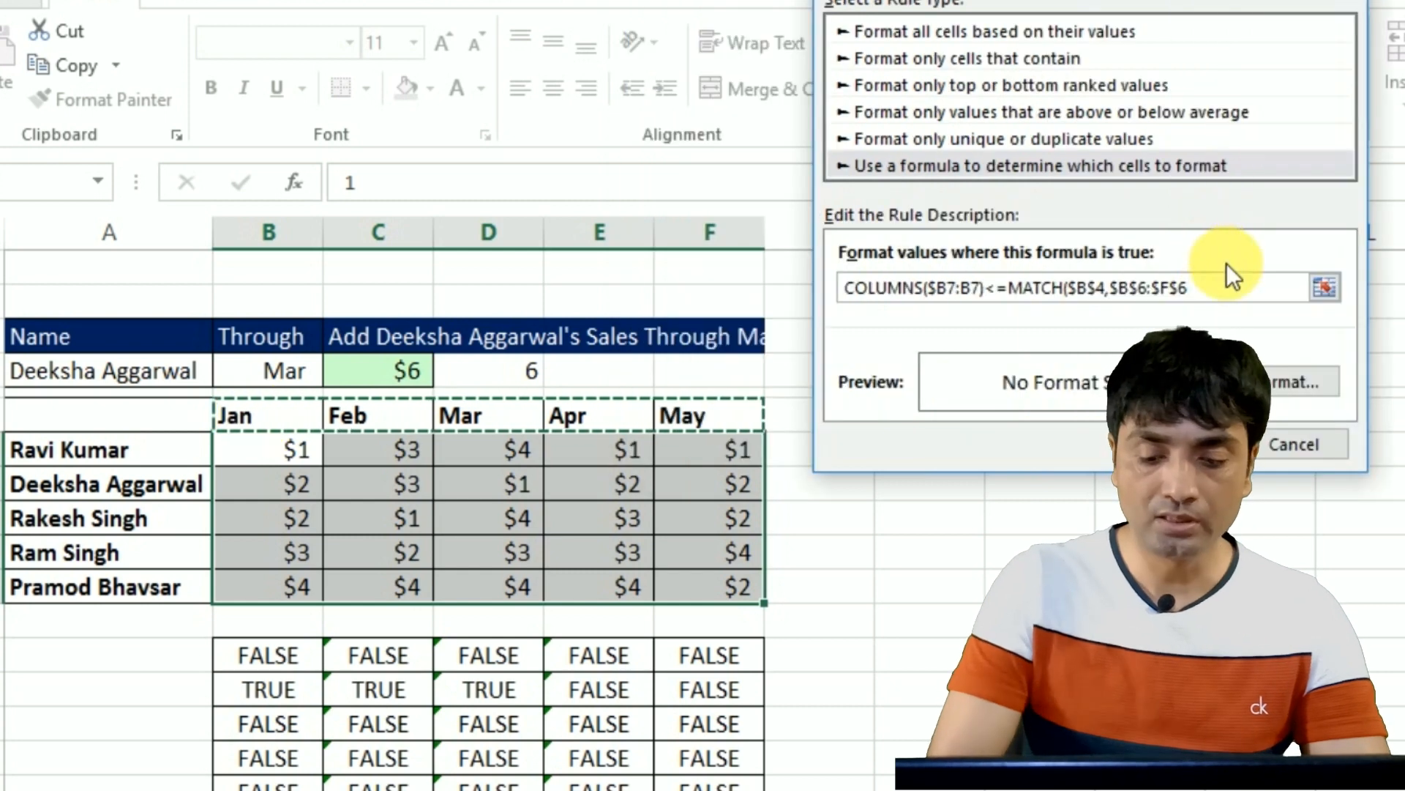
text(,0)
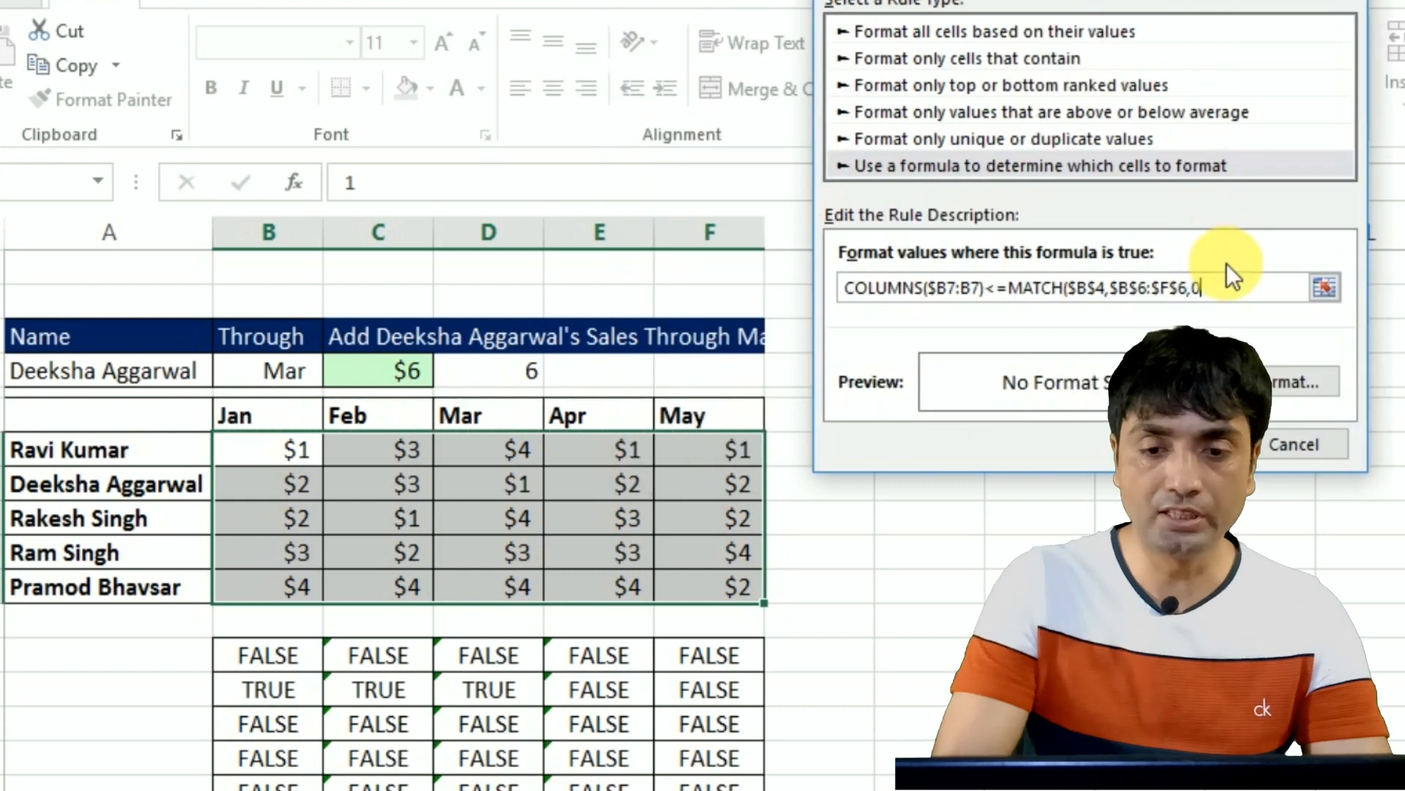
text())
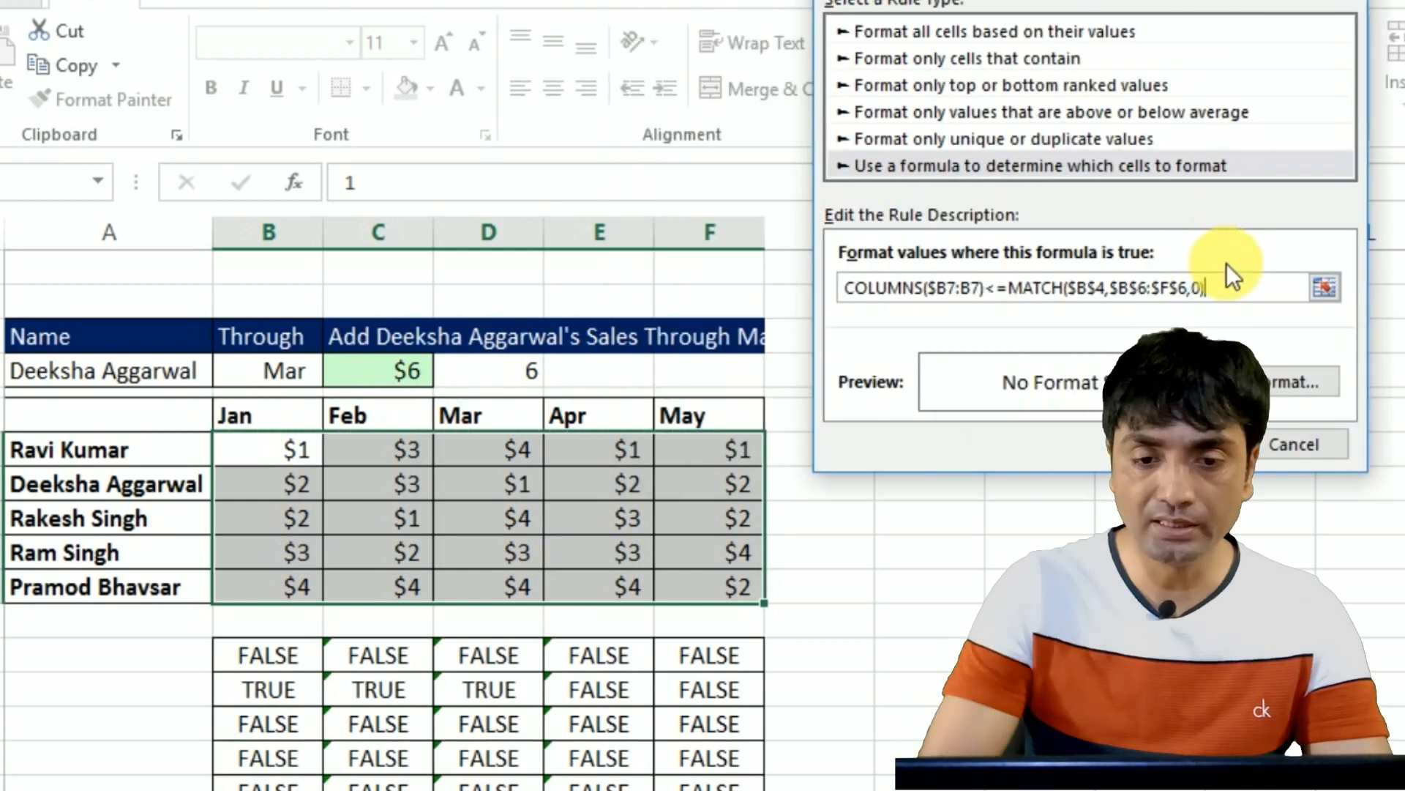
text())
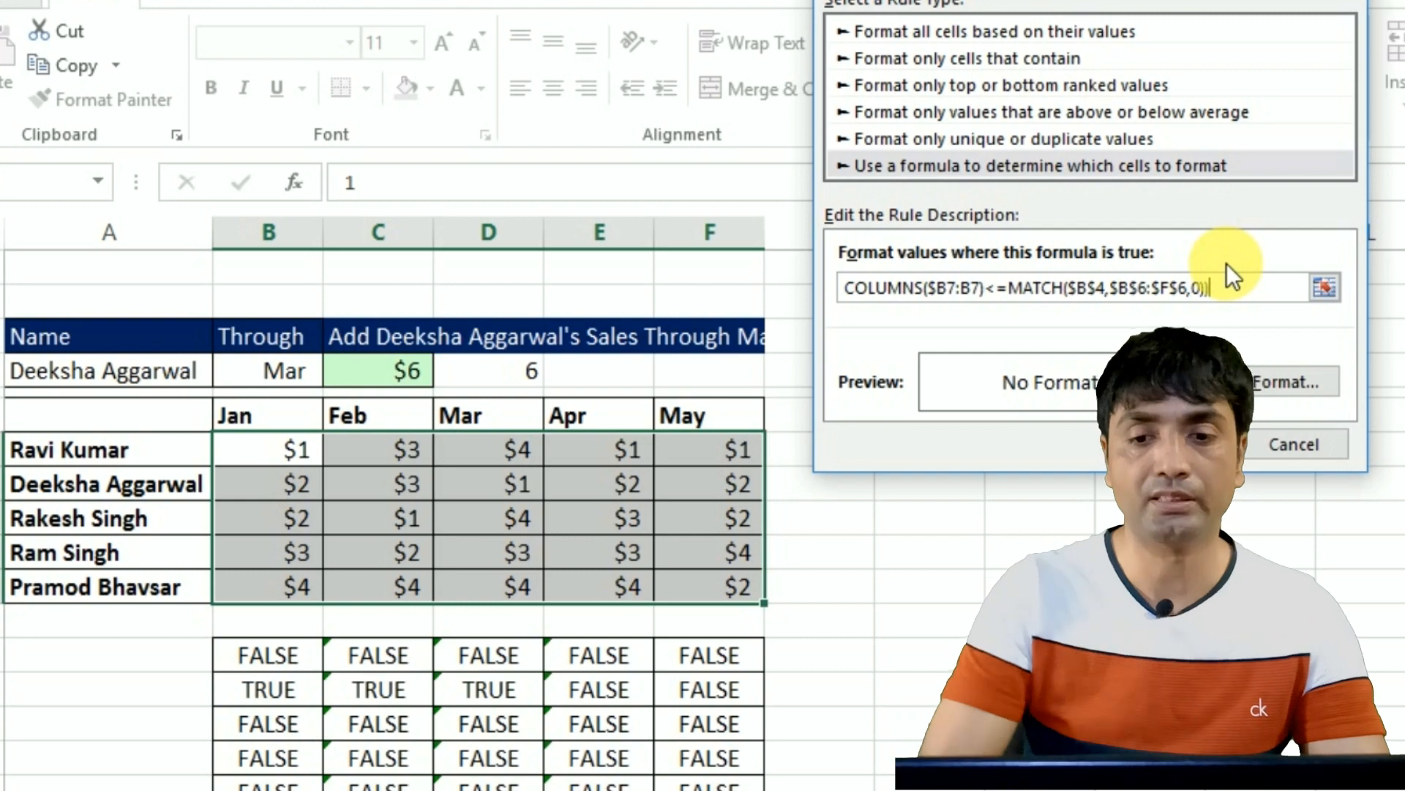
- Give the rule a light blue background fill and apply it to the sales figures
click(1281, 389)
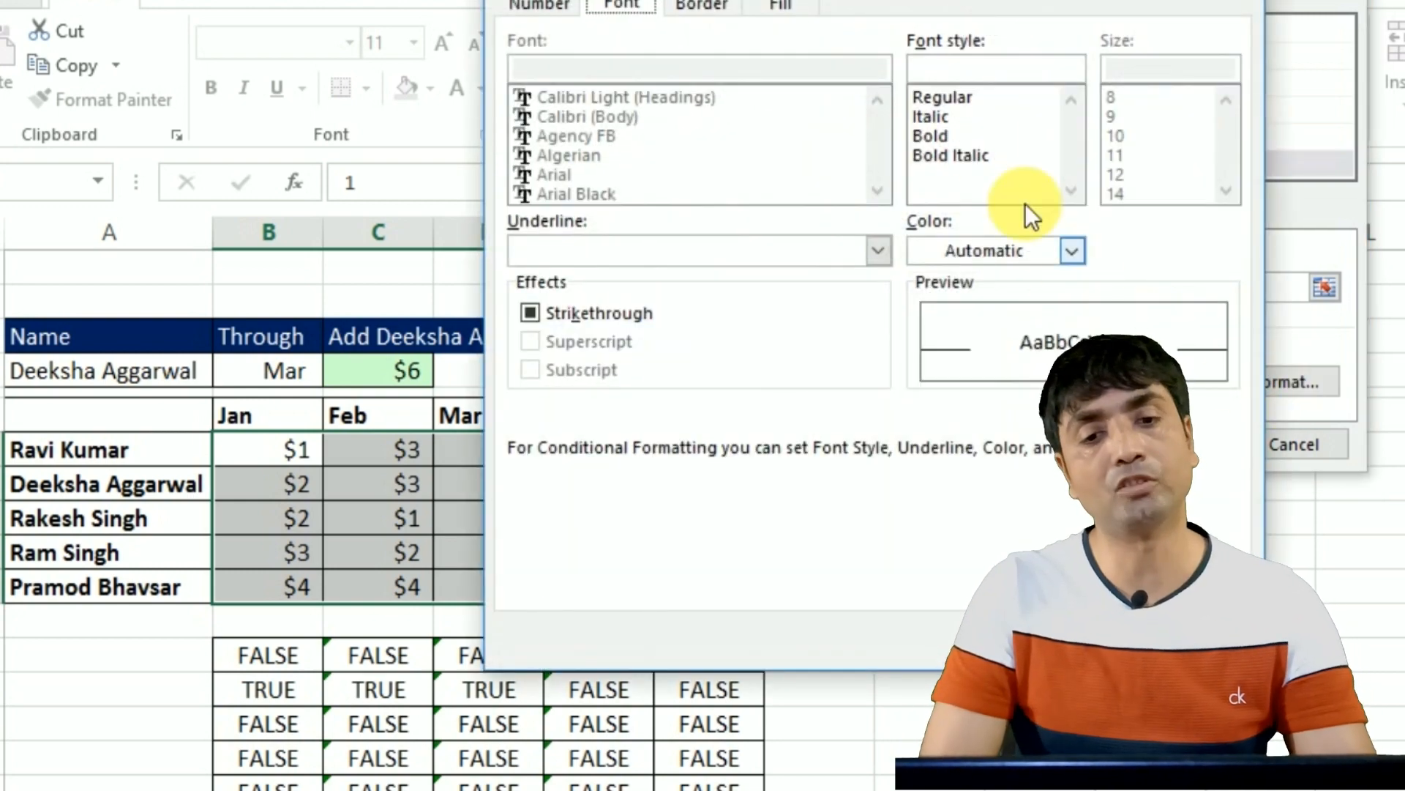
click(774, 7)
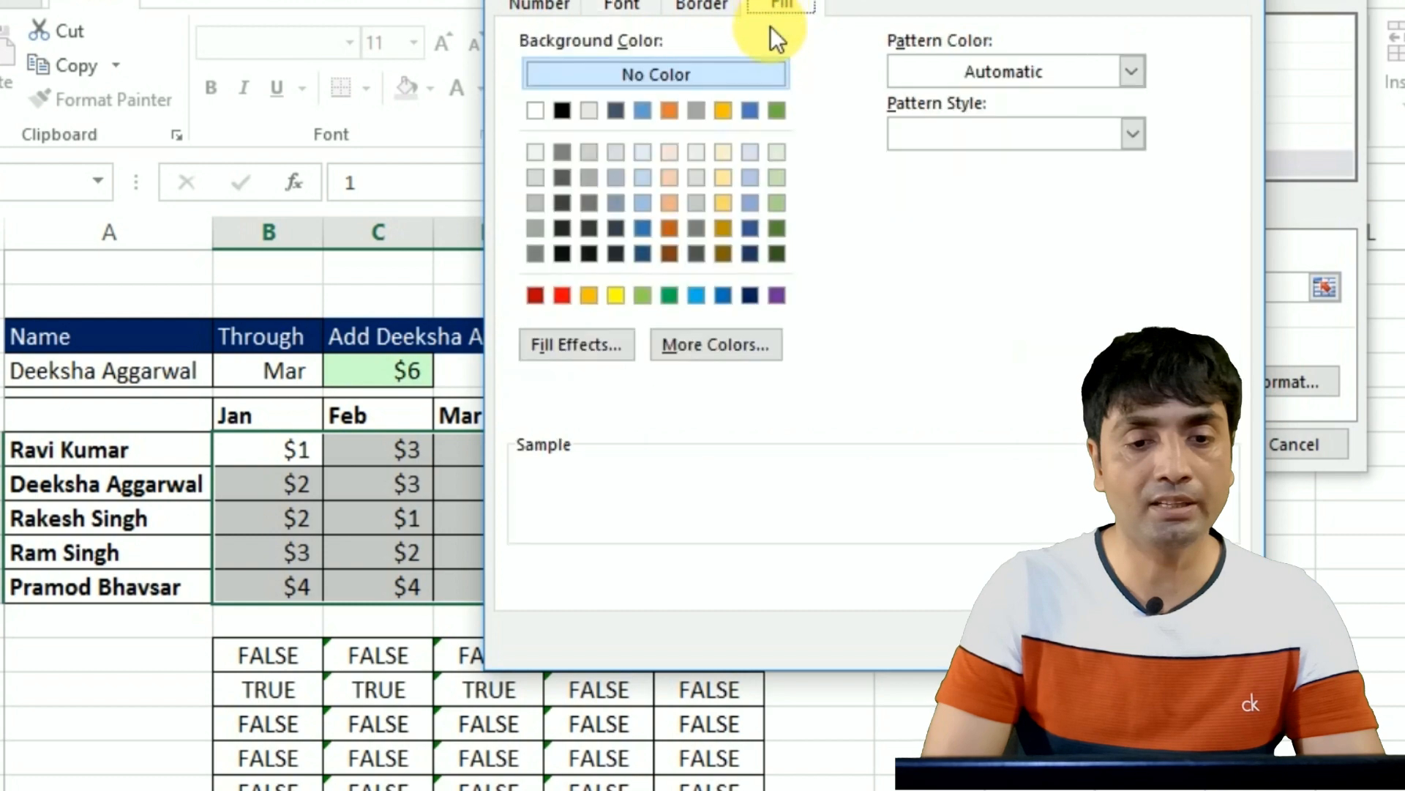
click(695, 295)
key(Return)
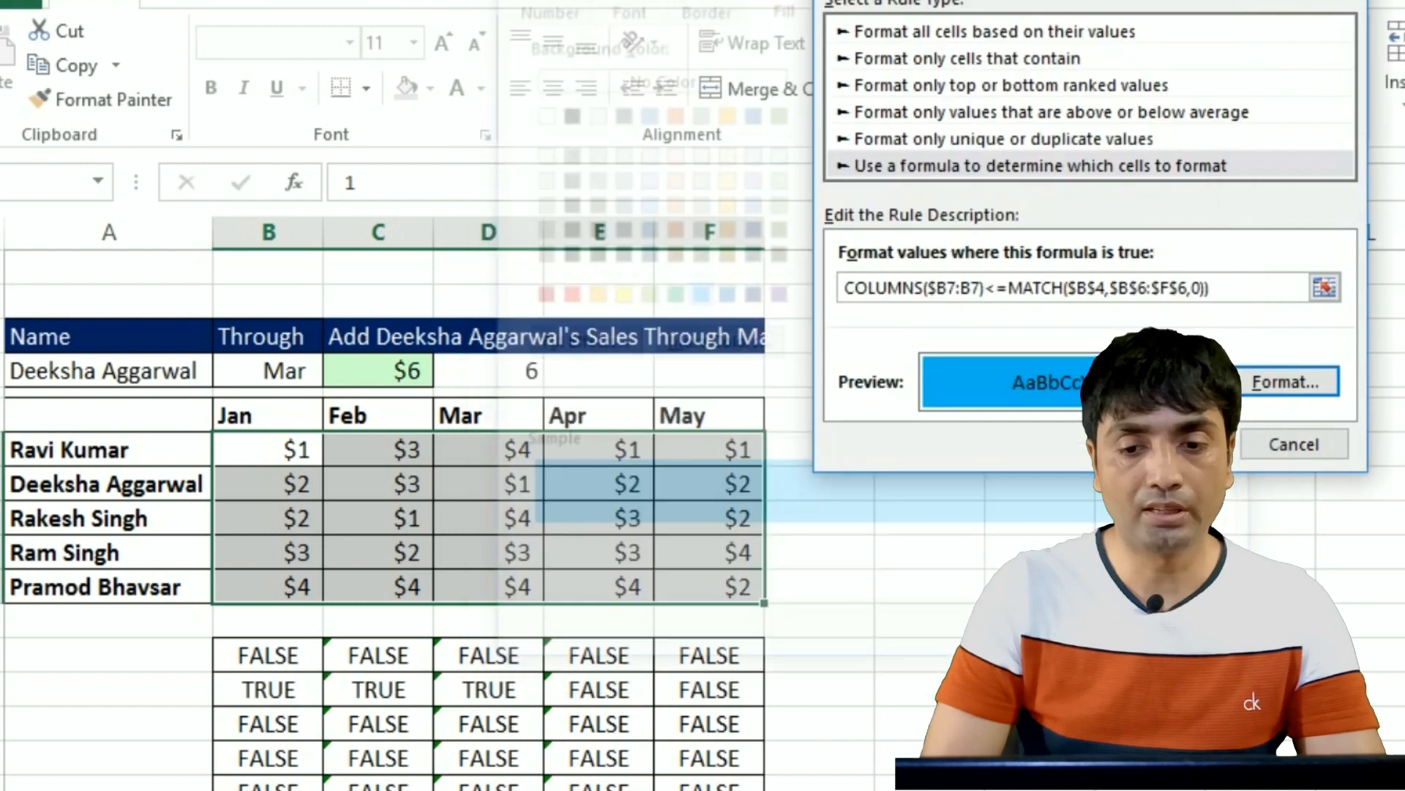
key(Return)
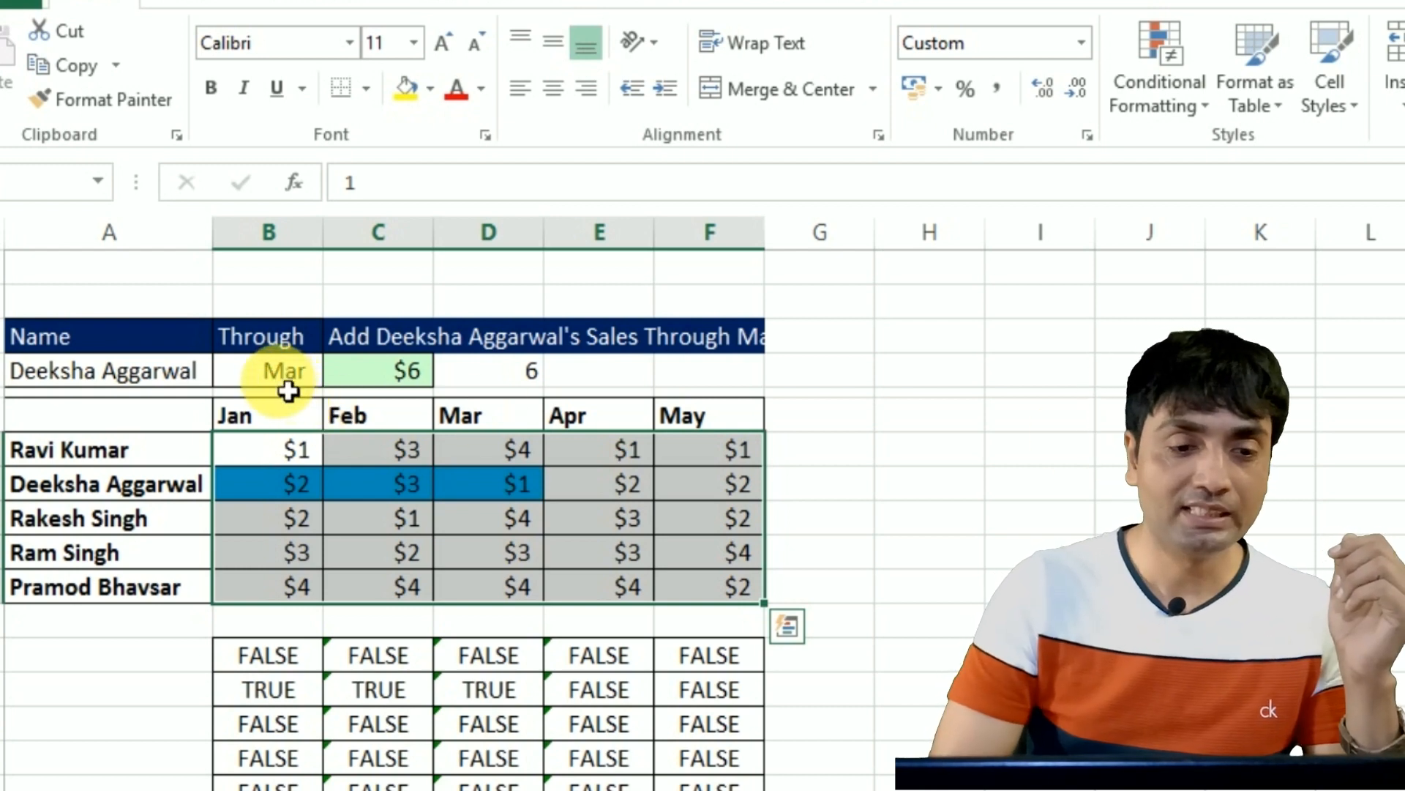
- Test the highlighting by setting the through month in B4 to May and the name in A4 to the last salesperson in the list
click(293, 377)
click(334, 377)
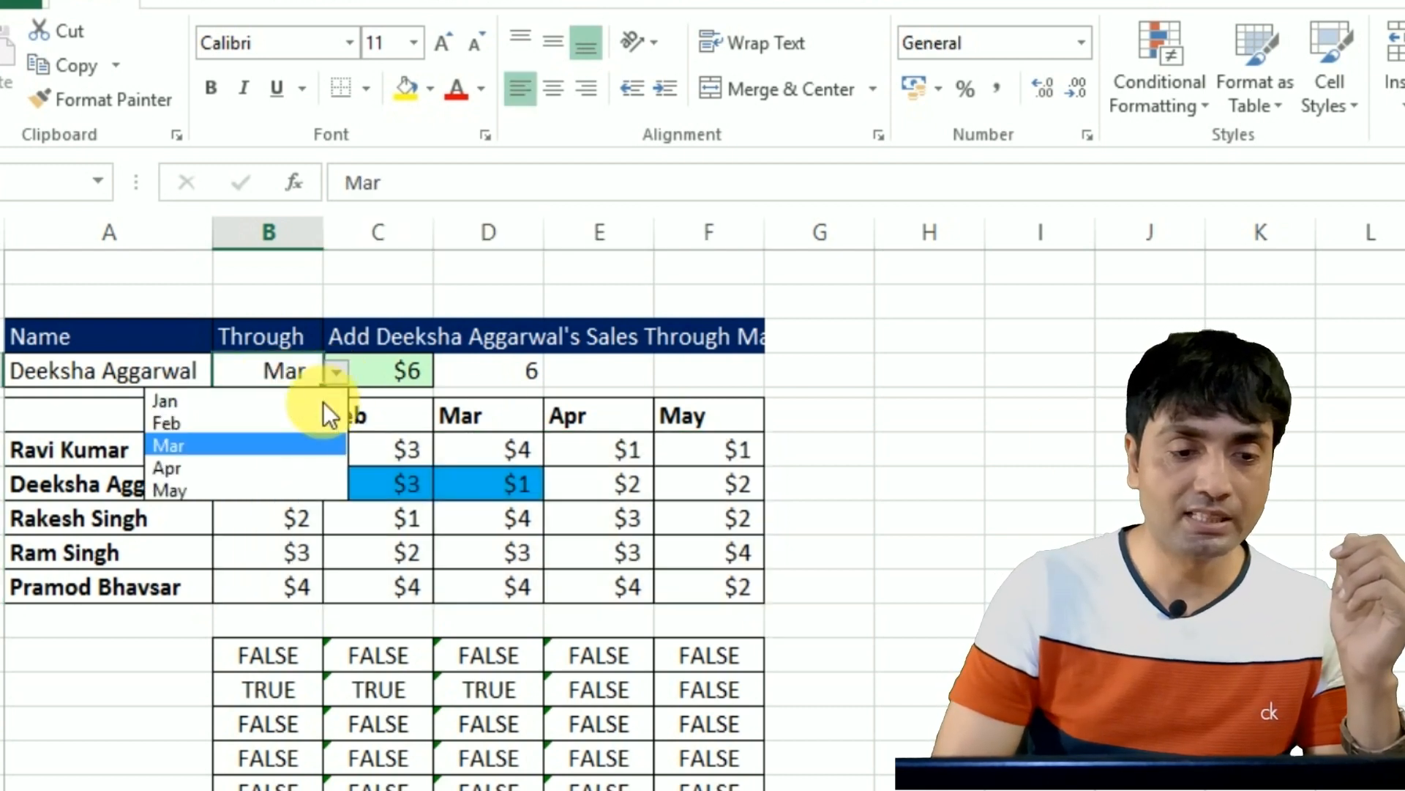
click(244, 490)
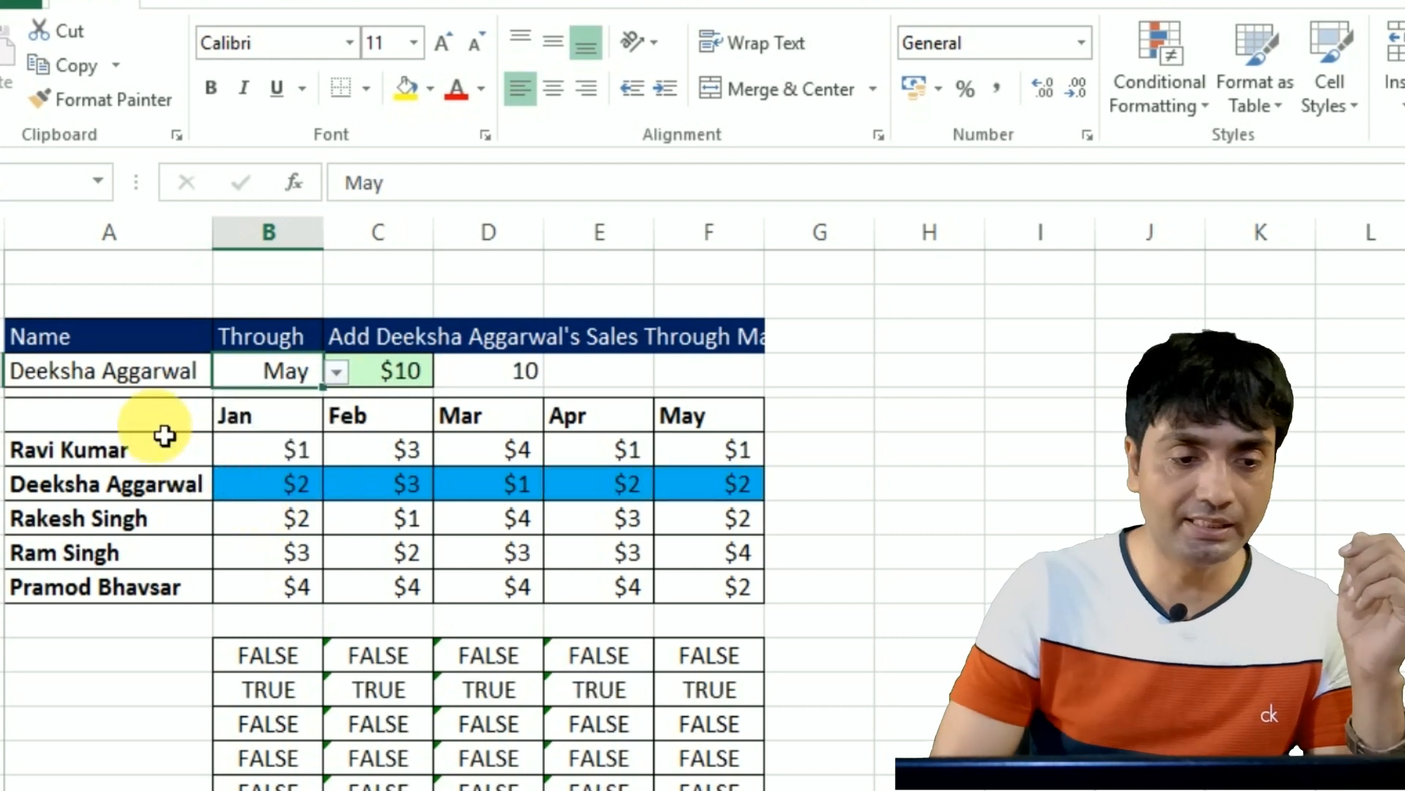
click(152, 377)
click(226, 373)
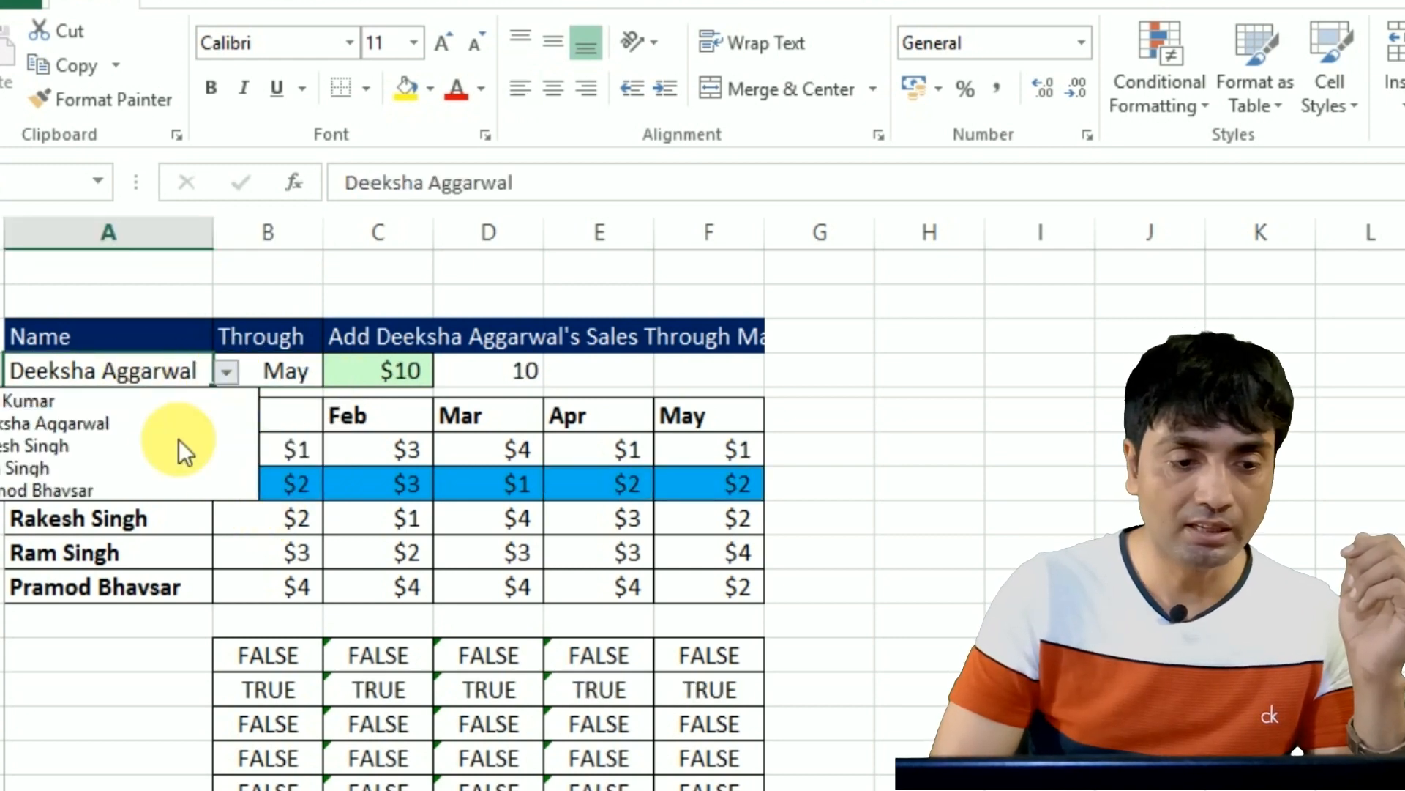
click(100, 489)
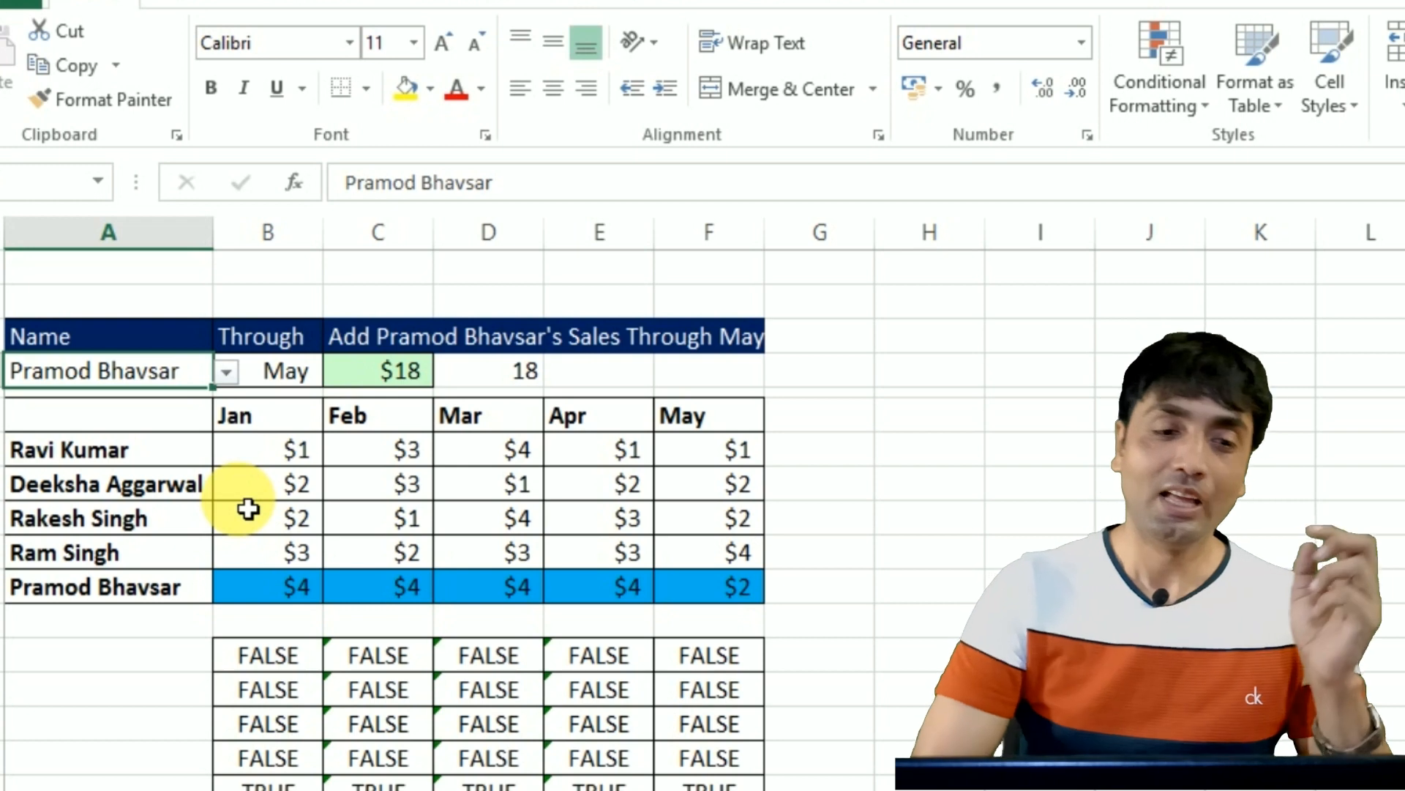
- Examine the SUM, INDEX and MATCH formula in C4 and leave it without editing
click(403, 381)
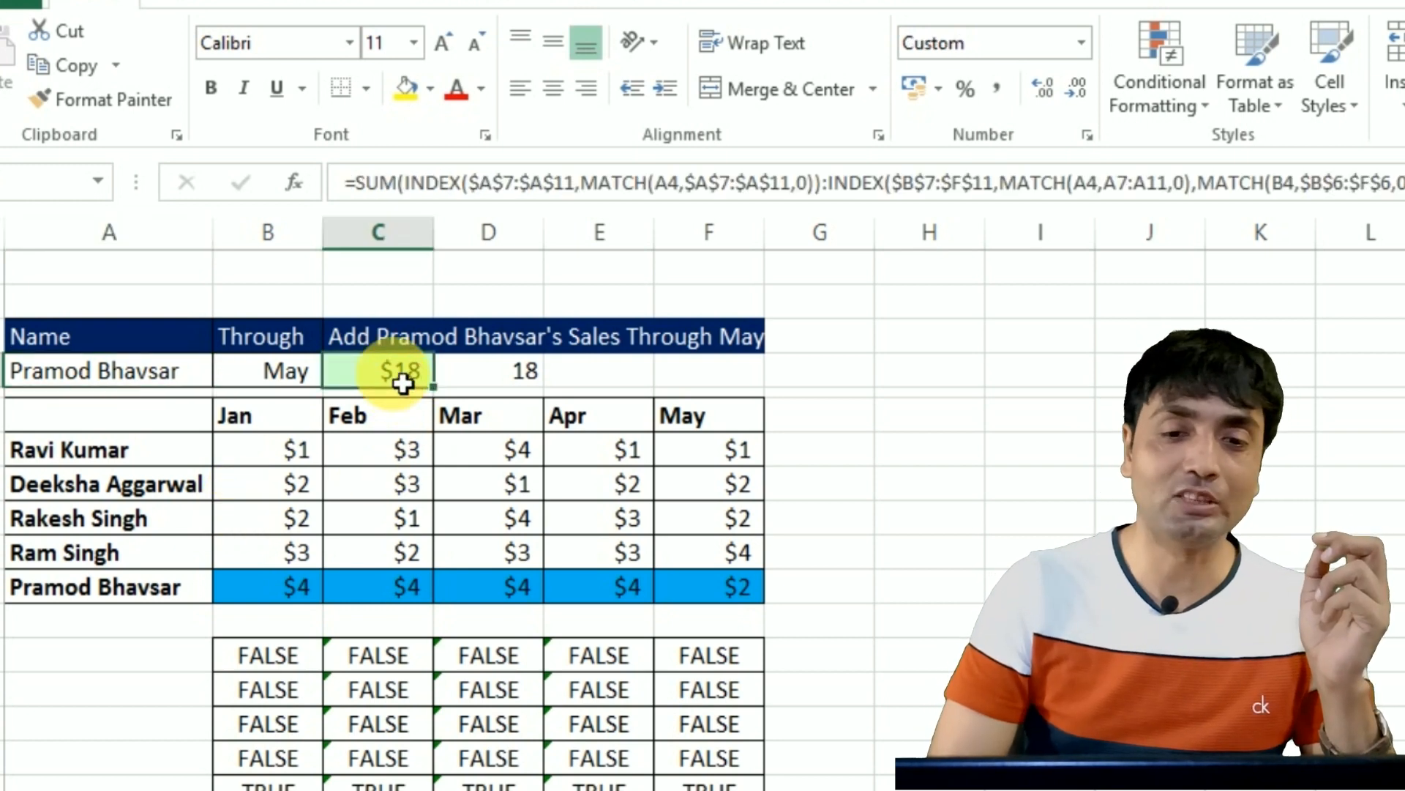
double_click(403, 380)
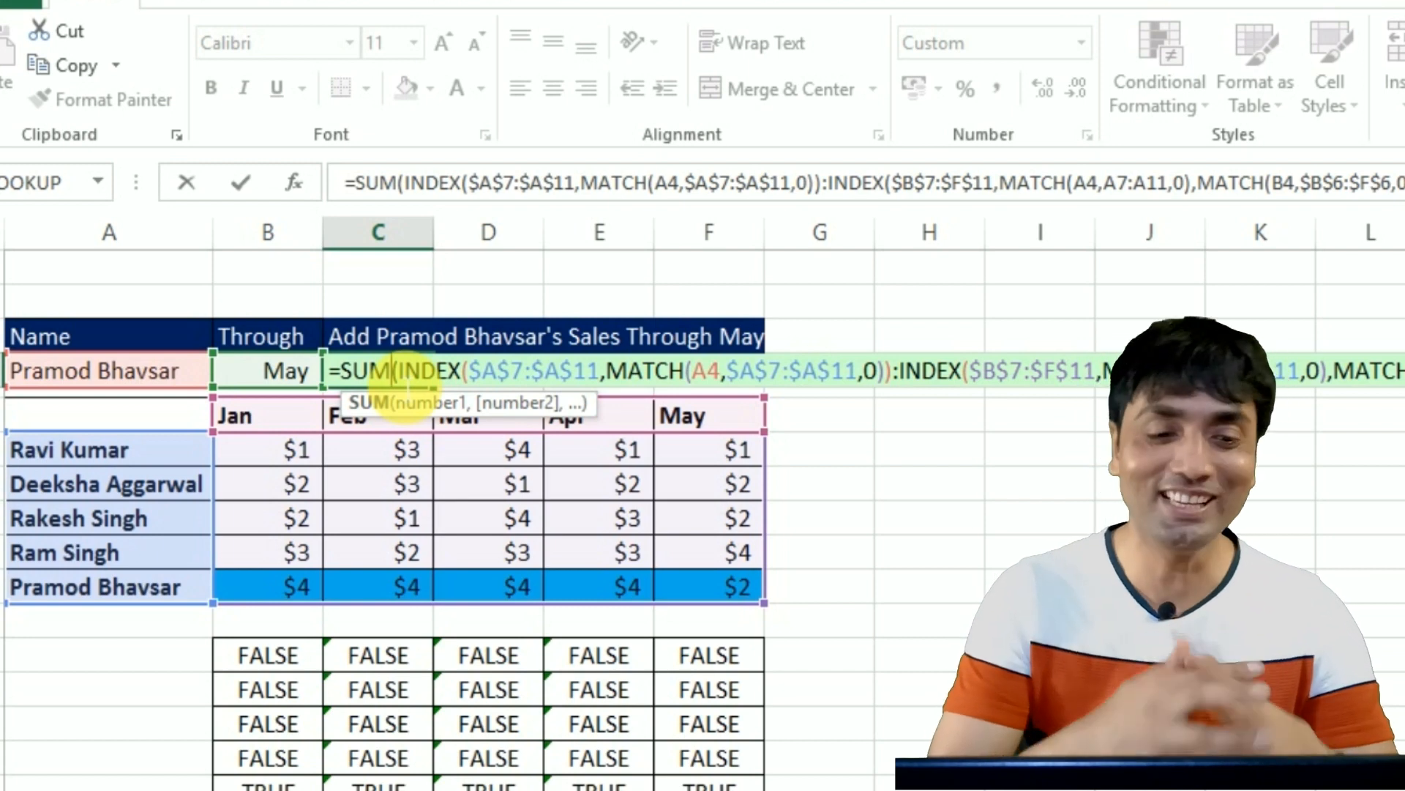
key(Escape)
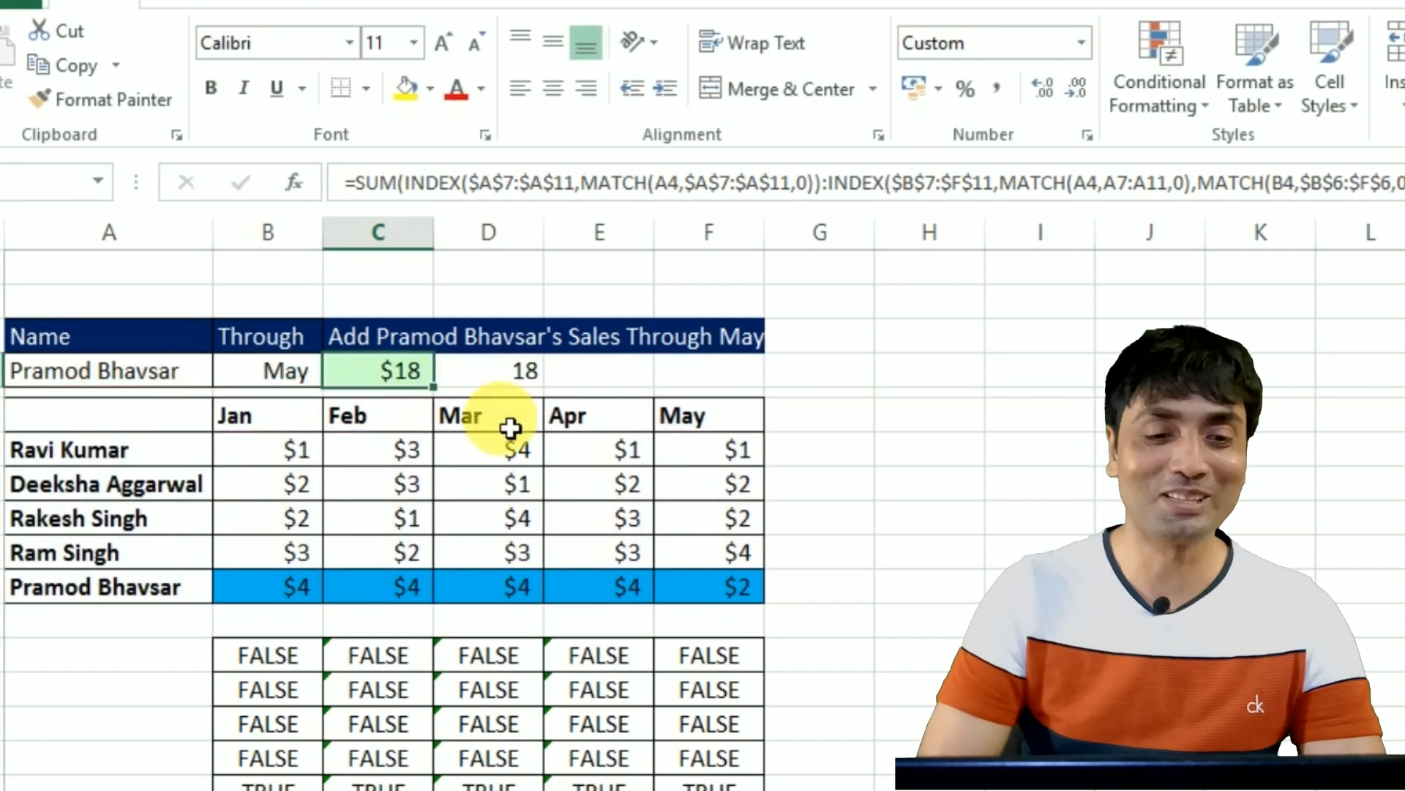
click(463, 496)
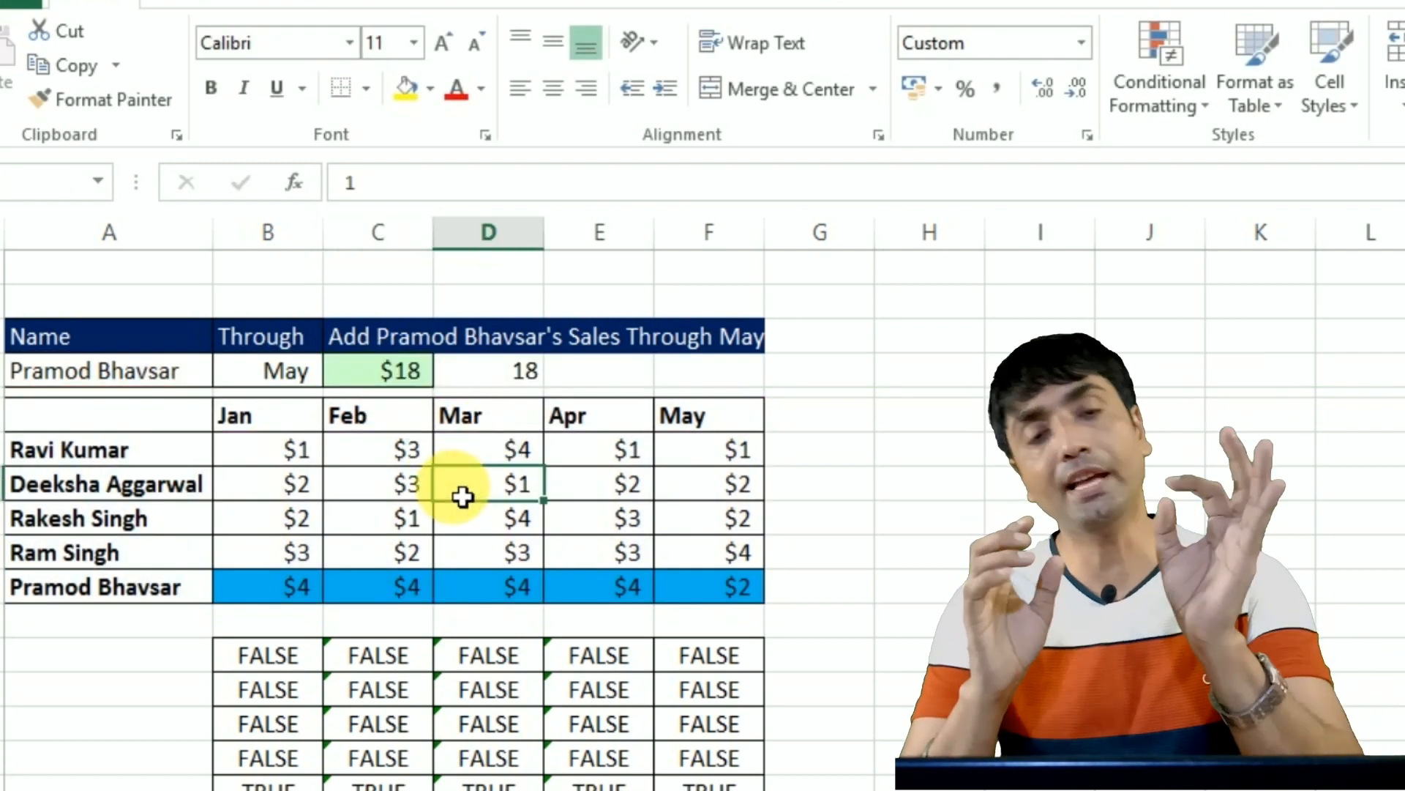